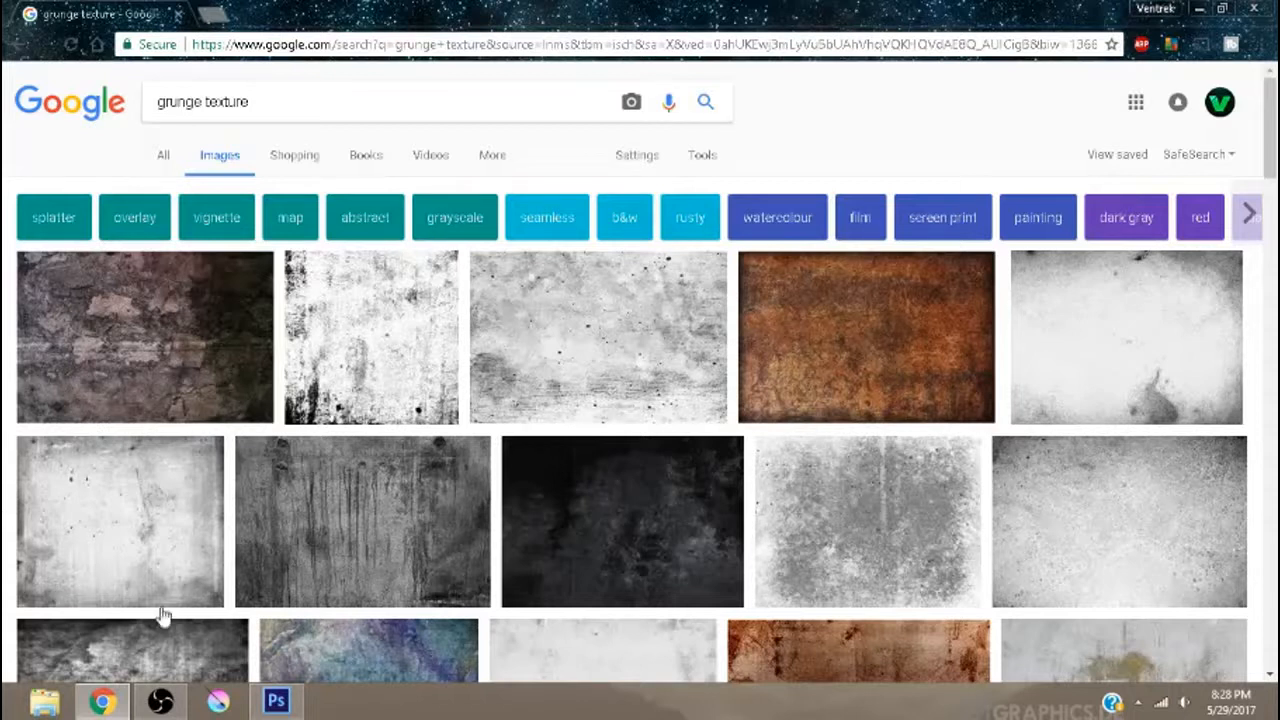
- Switch to Photoshop, add a new layer to the banner outline document and place it below Layer 0
{"action": "left_click", "coordinate": [280, 700]}
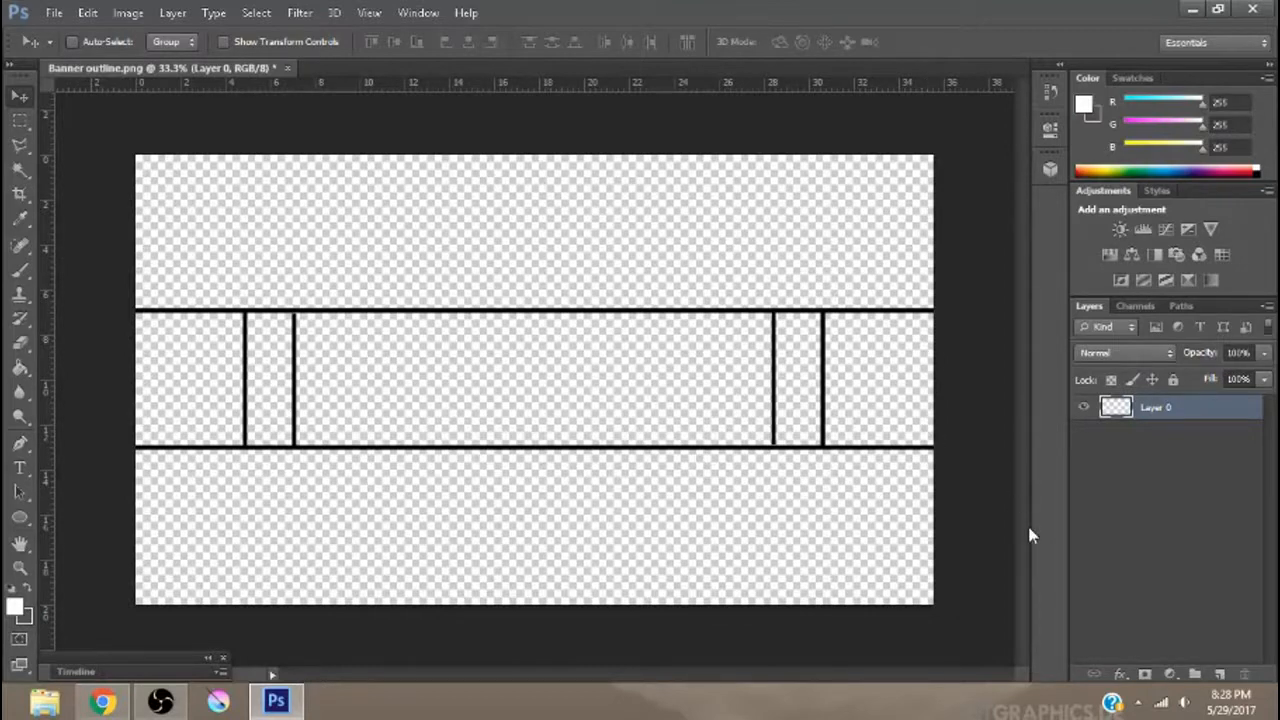
{"action": "left_click", "coordinate": [1220, 674]}
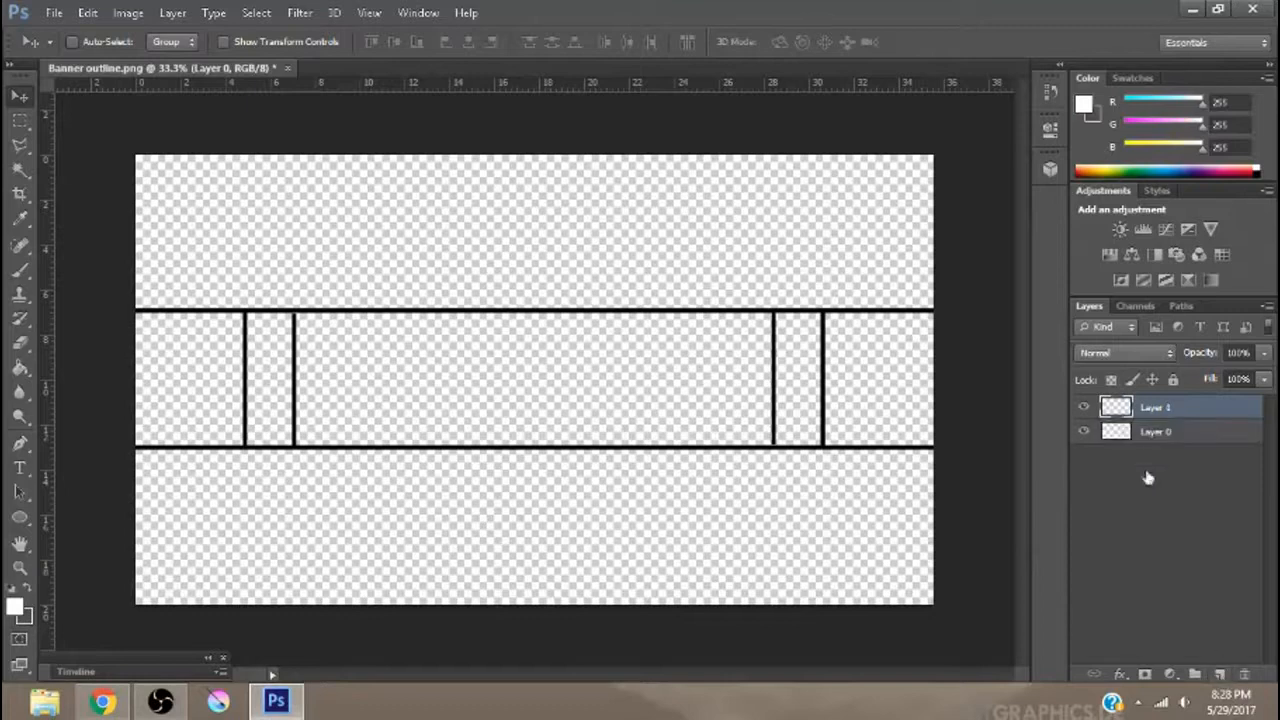
{"action": "left_click_drag", "start_coordinate": [1149, 402], "coordinate": [1147, 457]}
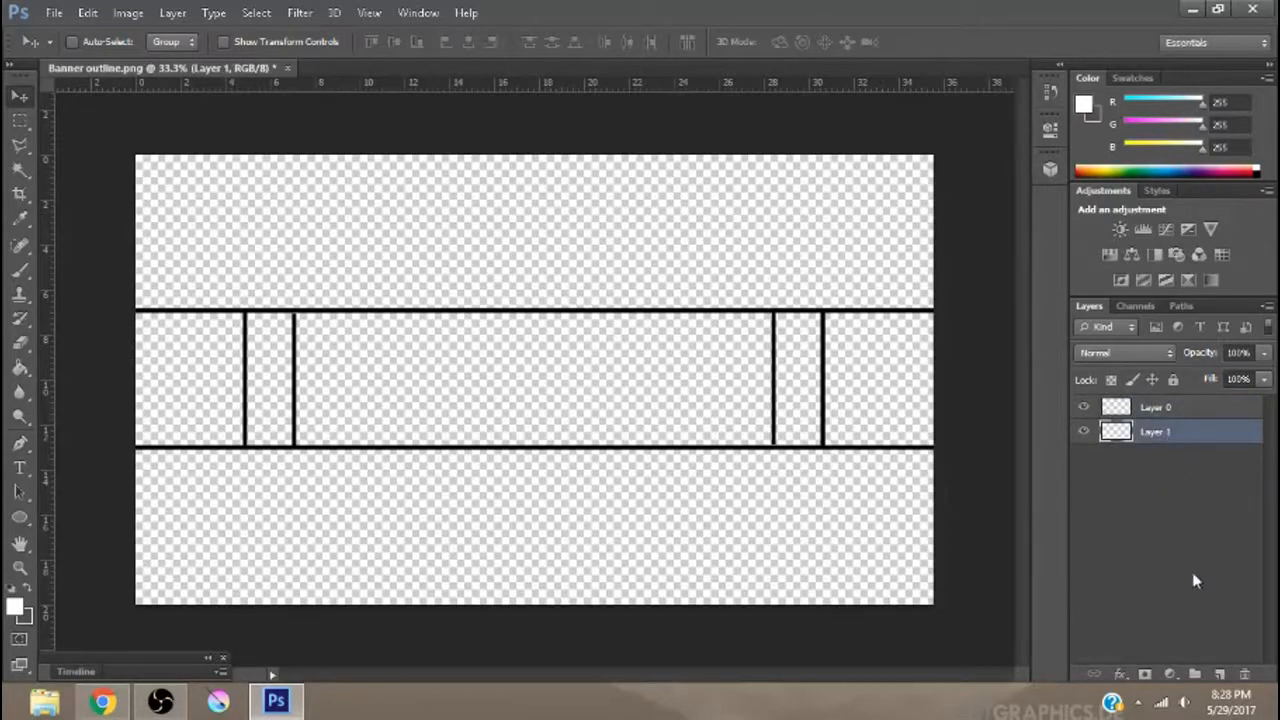
- Rename Layer 0, which holds the black guide lines, as "Banner outline"
{"action": "left_click", "coordinate": [1170, 410]}
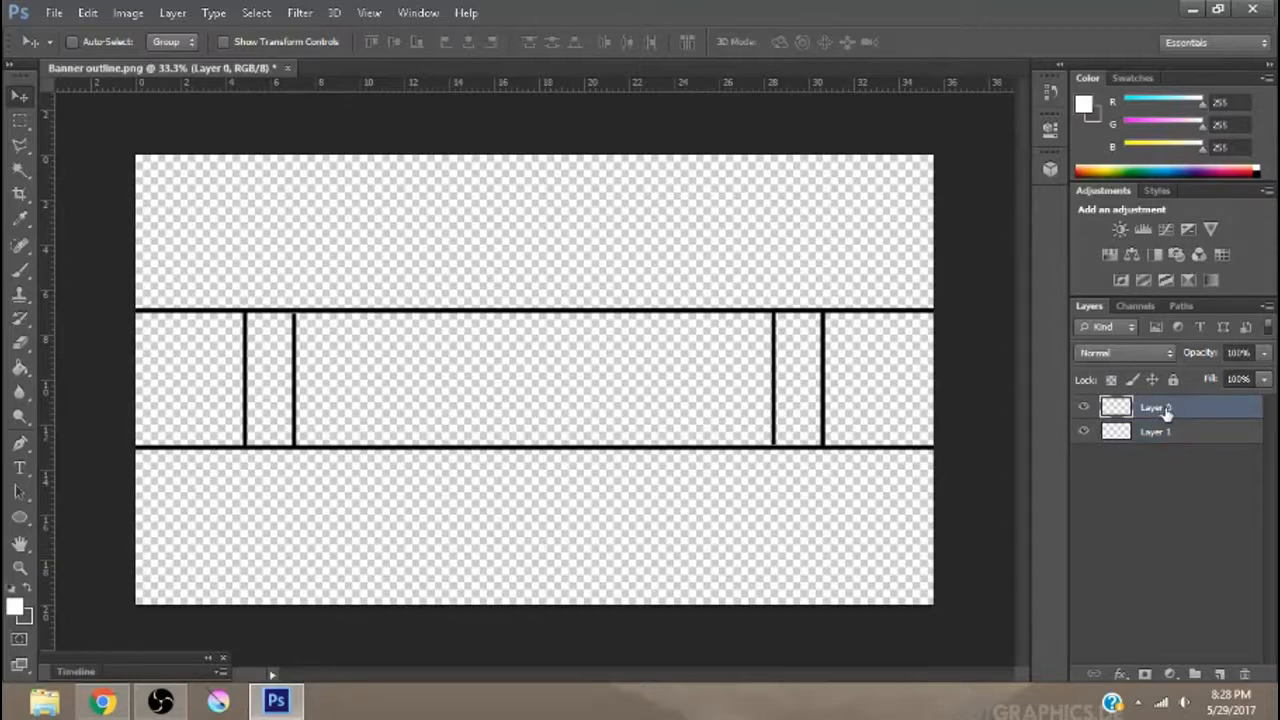
{"action": "right_click", "coordinate": [1168, 414]}
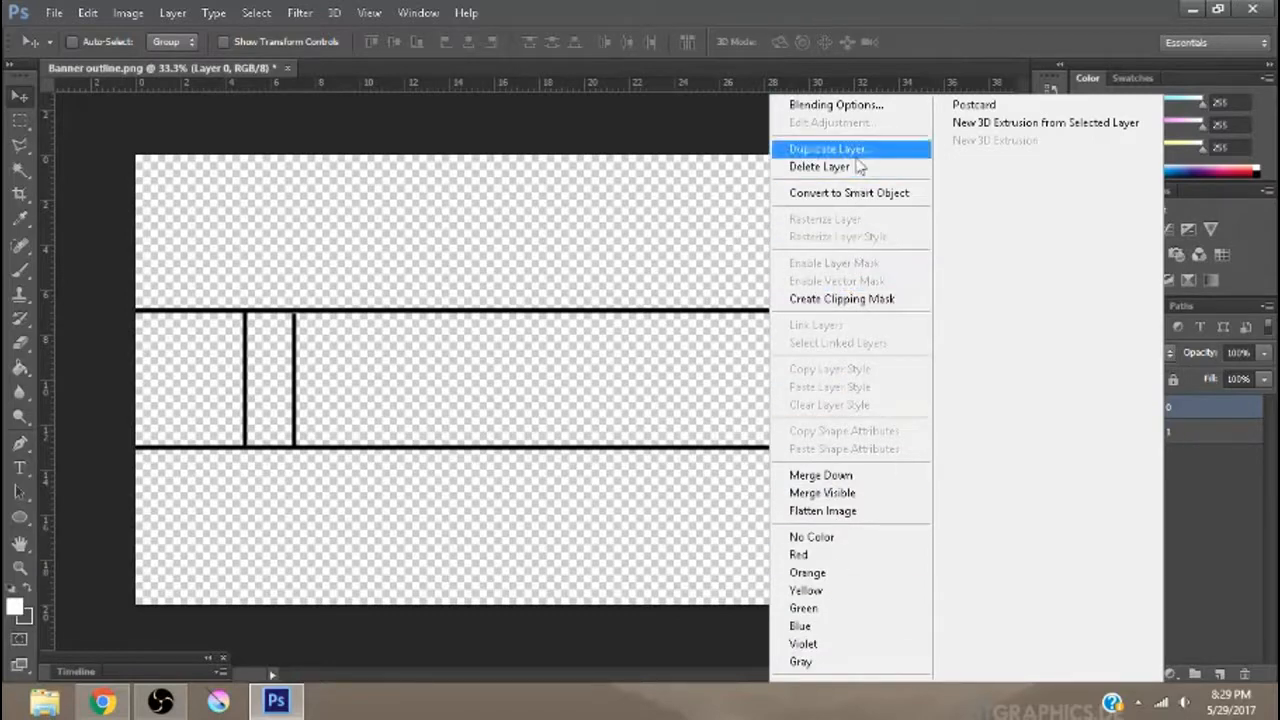
{"action": "left_click", "coordinate": [1165, 405]}
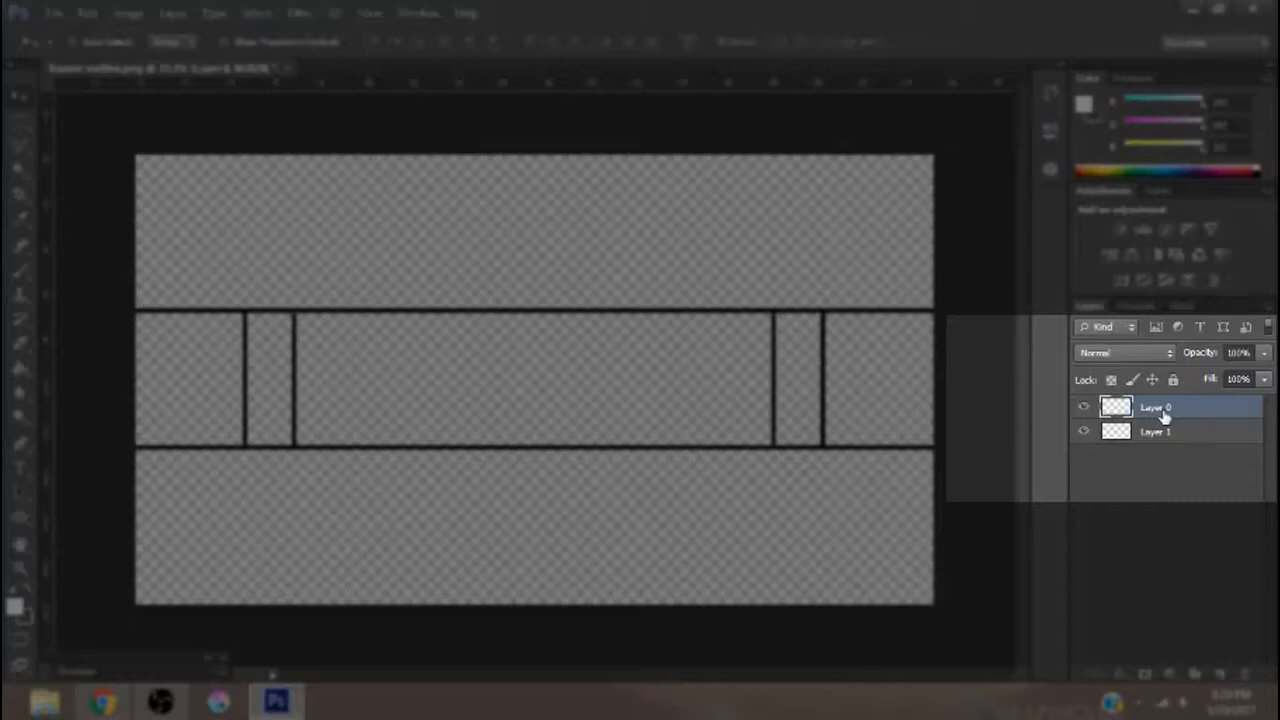
{"action": "double_click", "coordinate": [1160, 410]}
{"action": "type", "text": "Banner outline"}
{"action": "left_click", "coordinate": [1151, 503]}
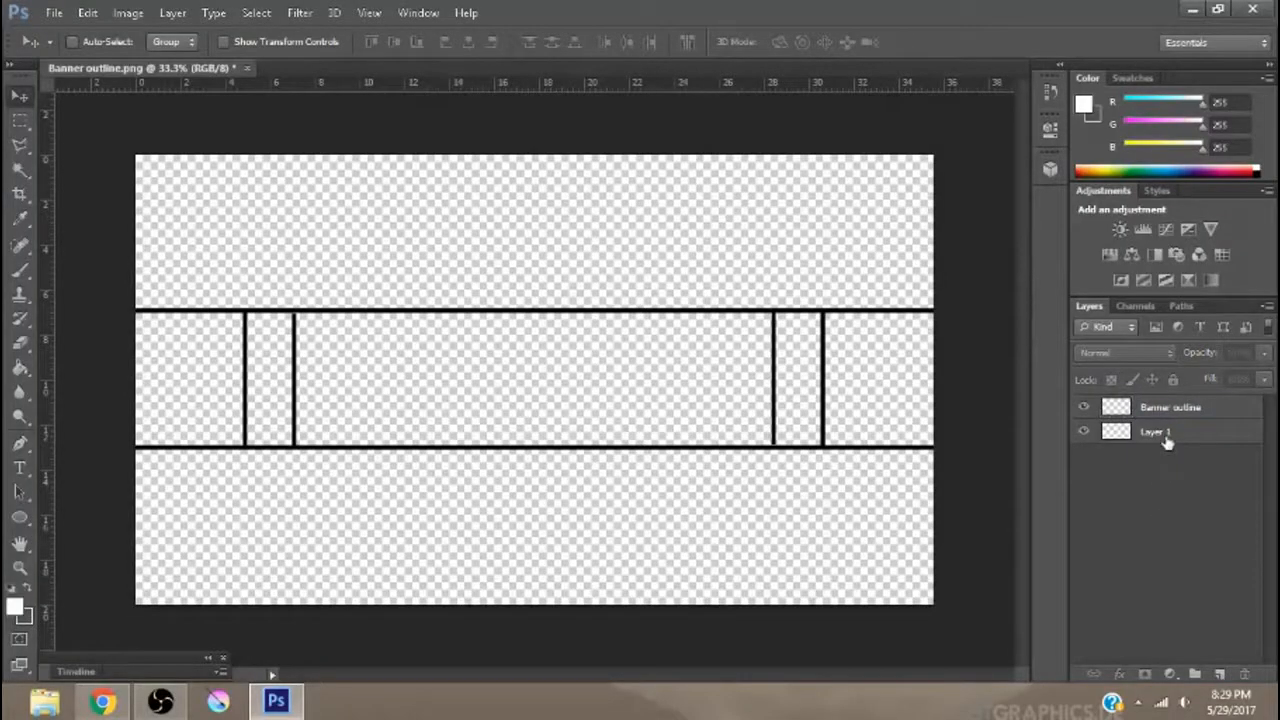
- Fill Layer 1 with black (000000) using the Paint Bucket and lower its opacity to 64%
{"action": "left_click", "coordinate": [1166, 435]}
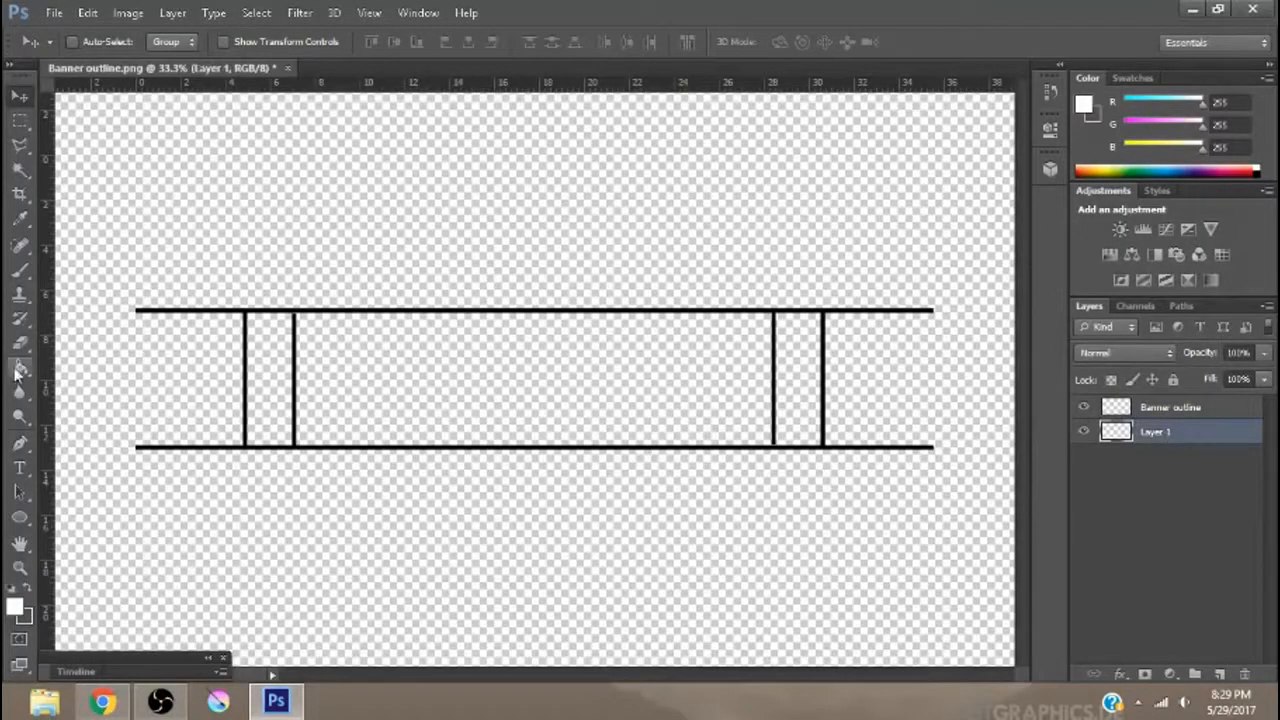
{"action": "left_click", "coordinate": [19, 369]}
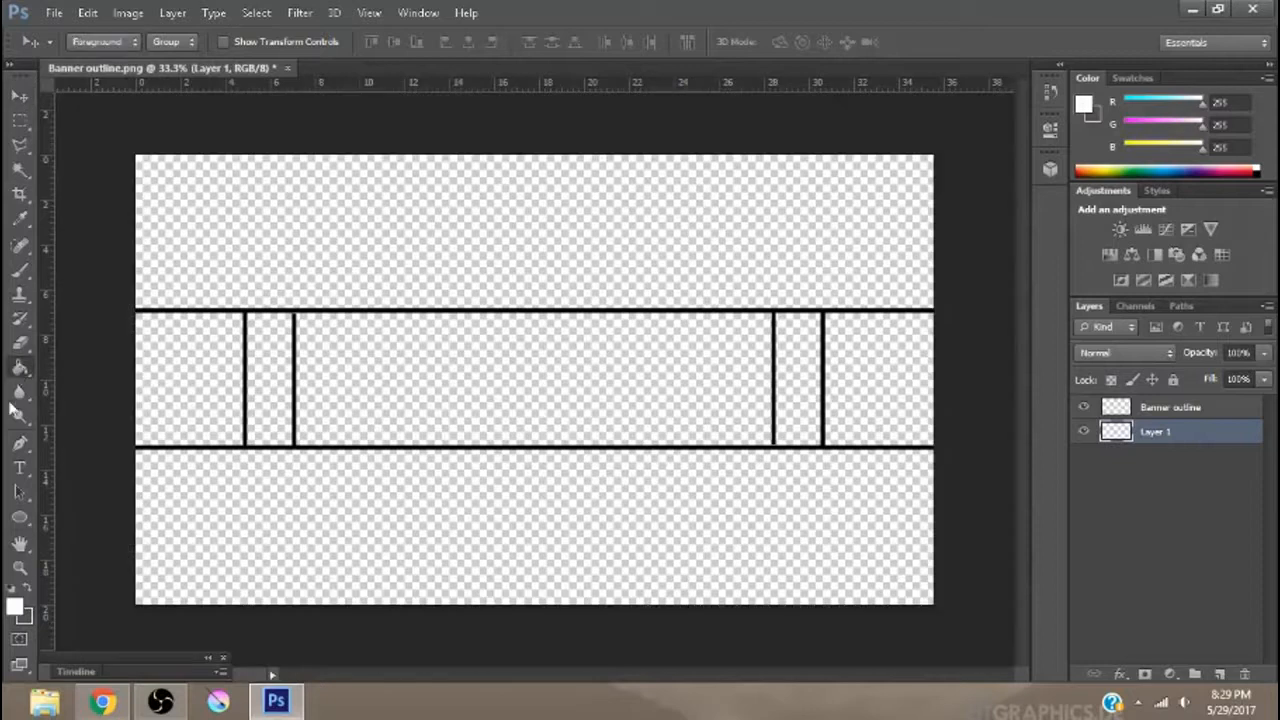
{"action": "left_click", "coordinate": [15, 607]}
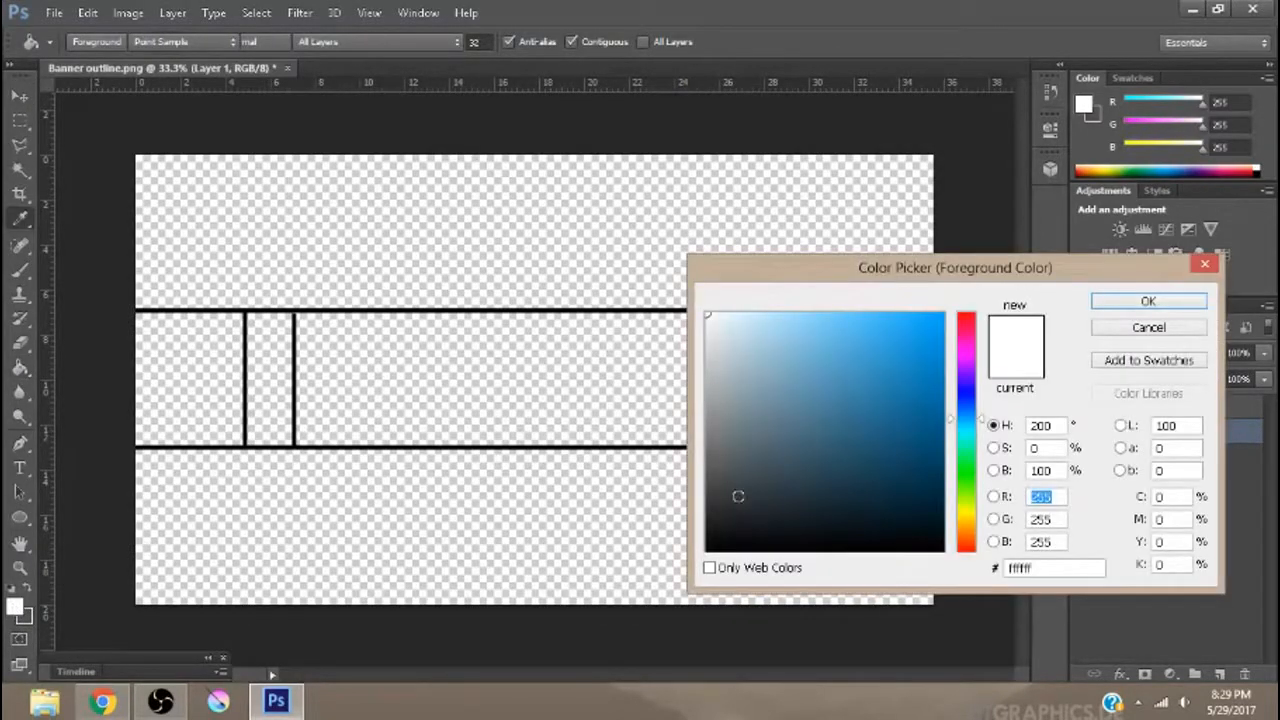
{"action": "left_click", "coordinate": [707, 551]}
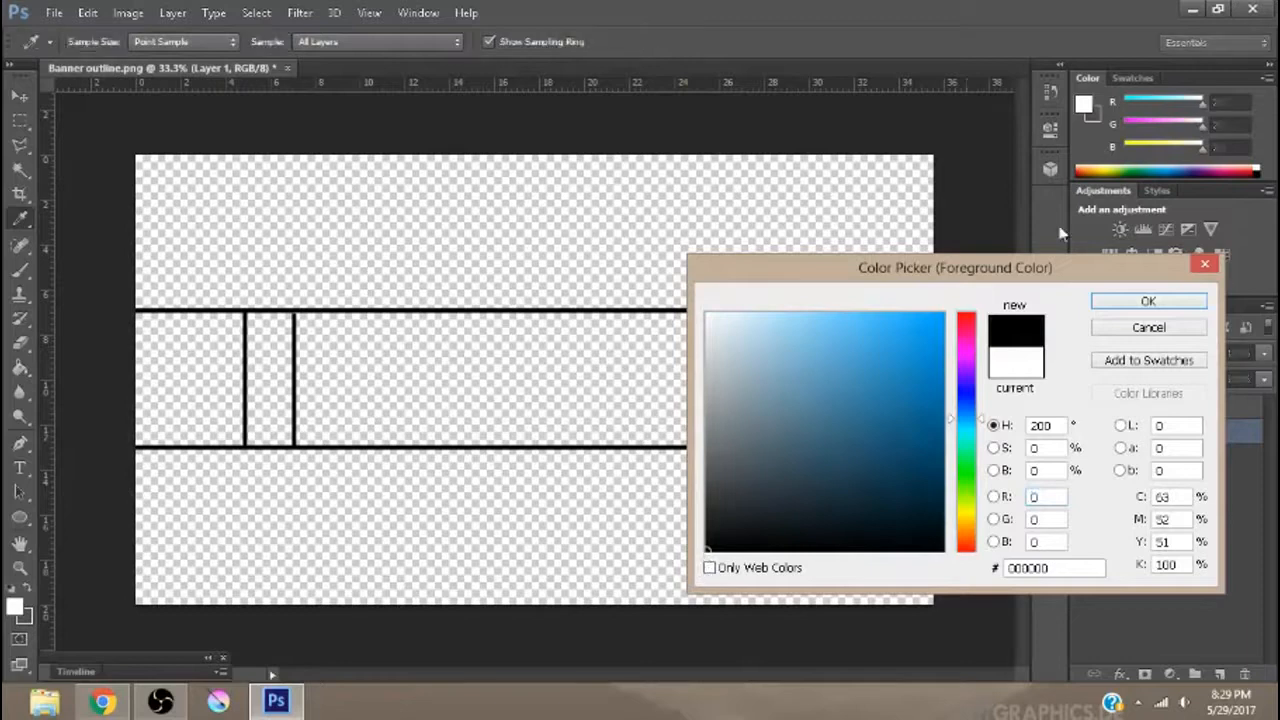
{"action": "left_click", "coordinate": [1120, 312]}
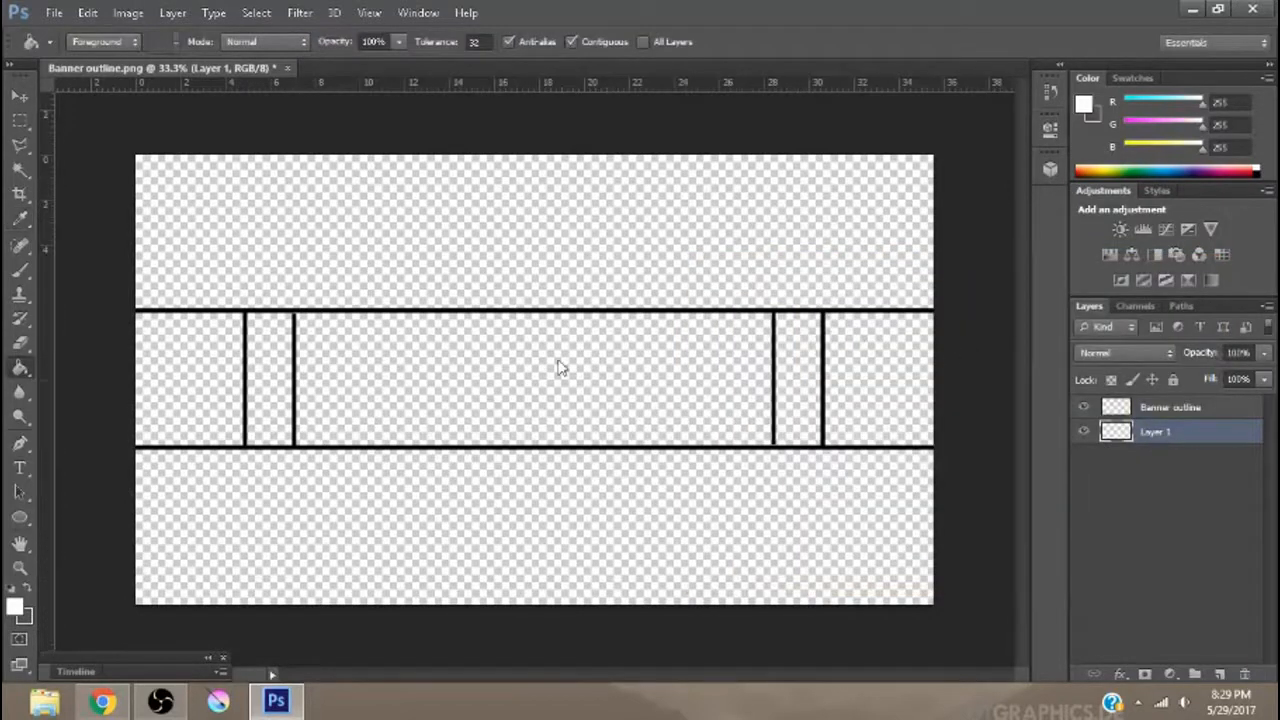
{"action": "left_click", "coordinate": [447, 386]}
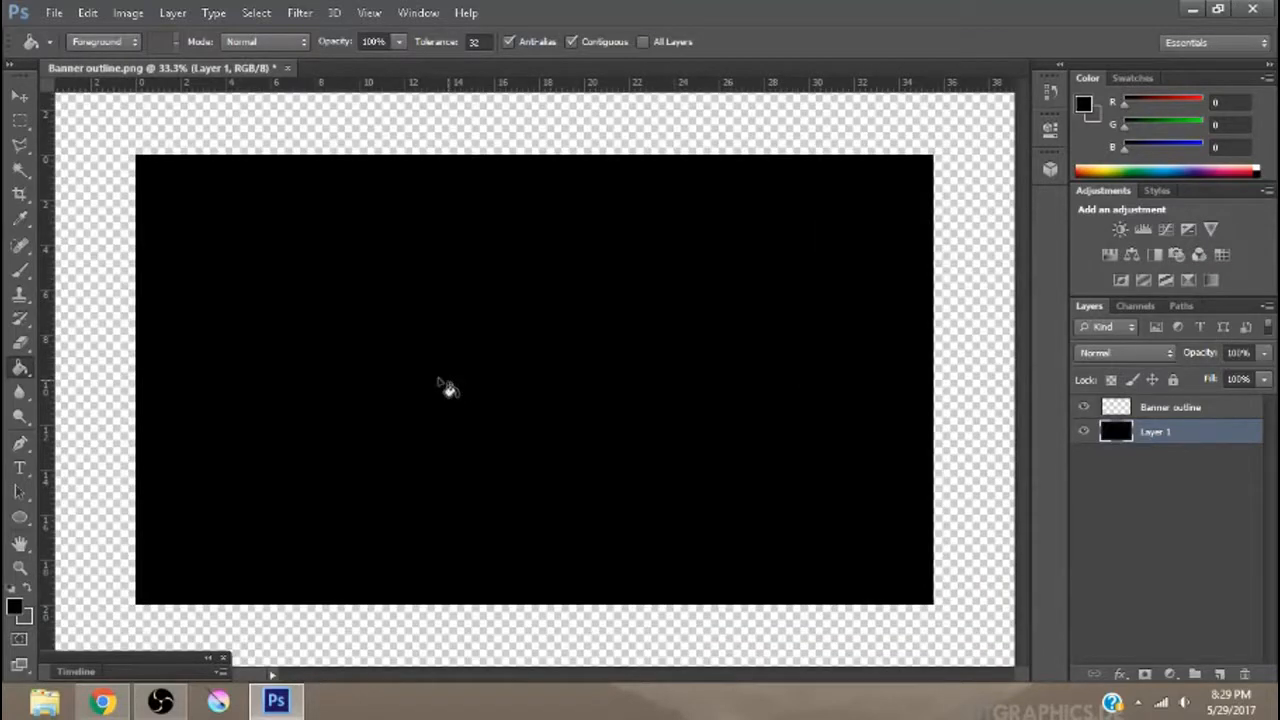
{"action": "left_click", "coordinate": [1265, 353]}
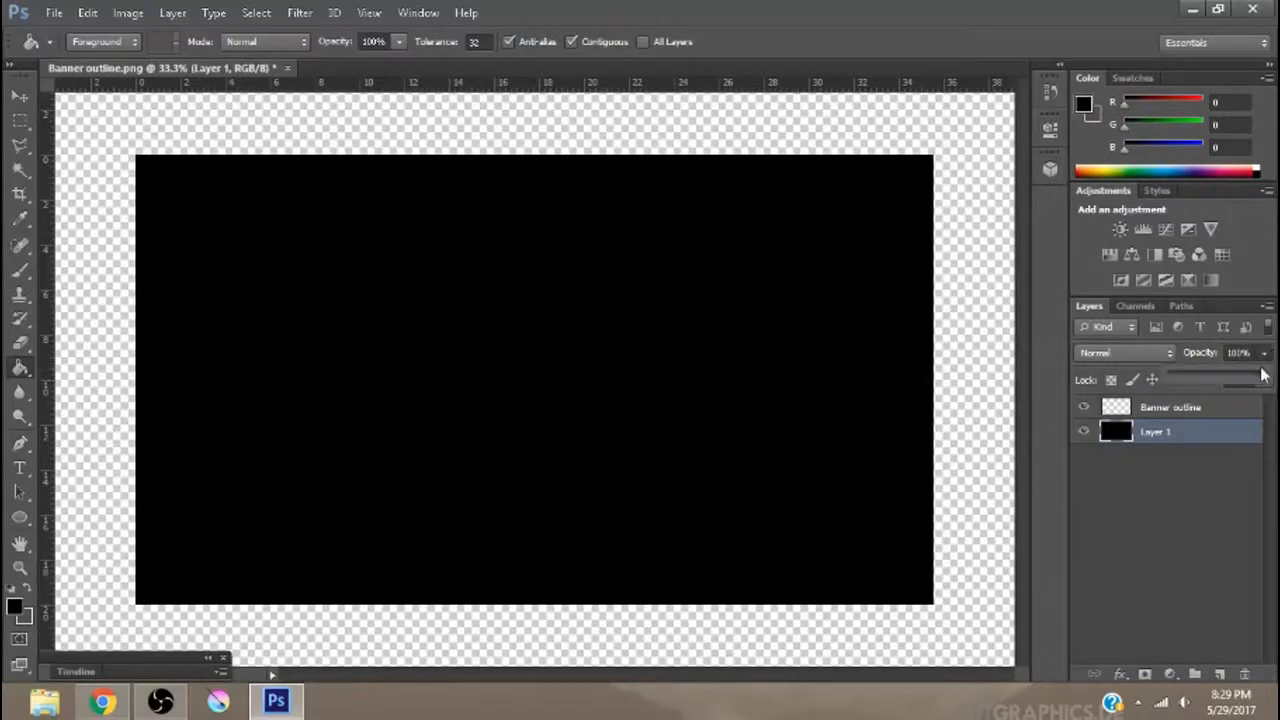
{"action": "left_click_drag", "start_coordinate": [1263, 377], "coordinate": [1219, 377]}
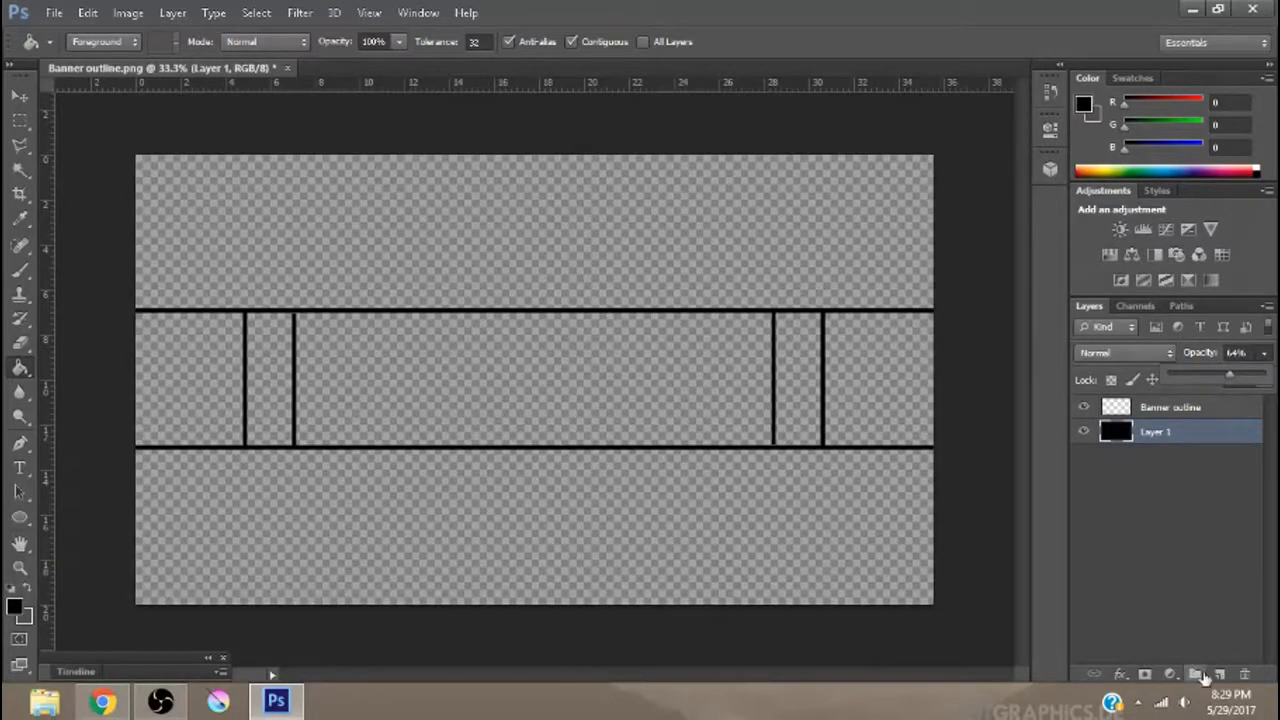
- Add a new layer above the black fill and brush one blue (198cc8) stroke across the banner's full middle band
{"action": "left_click", "coordinate": [1218, 679]}
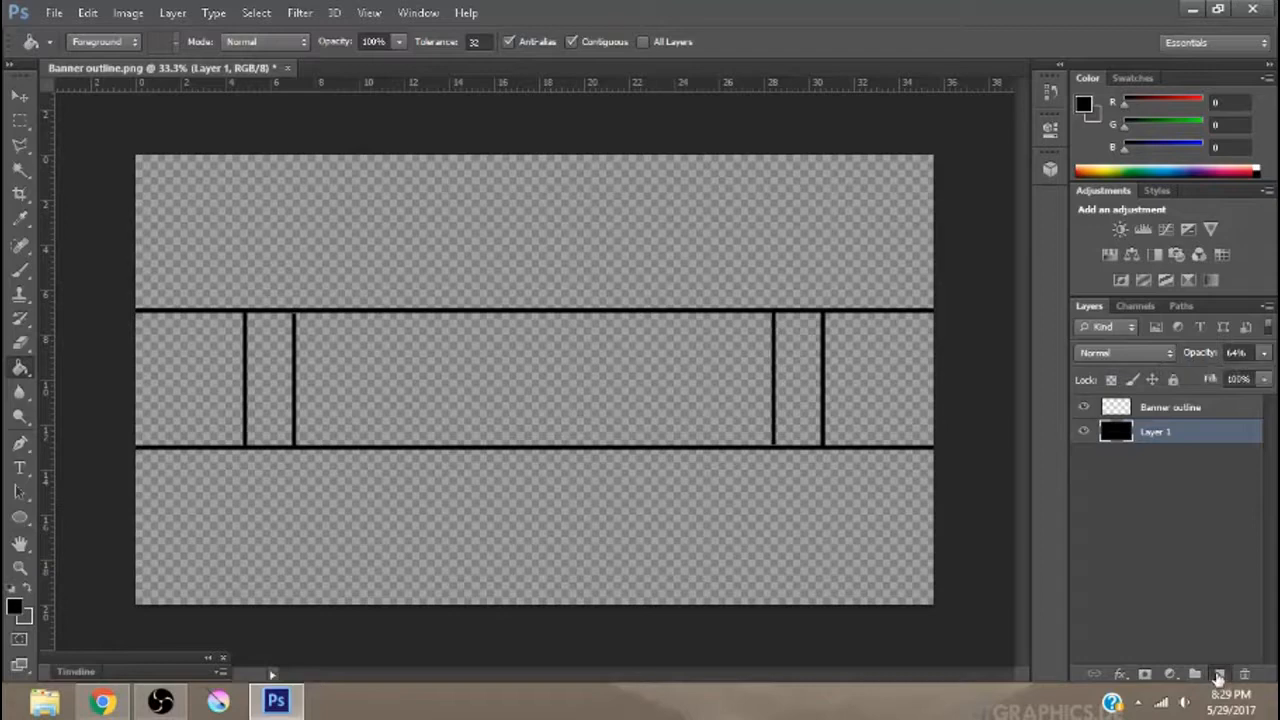
{"action": "left_click", "coordinate": [1218, 676]}
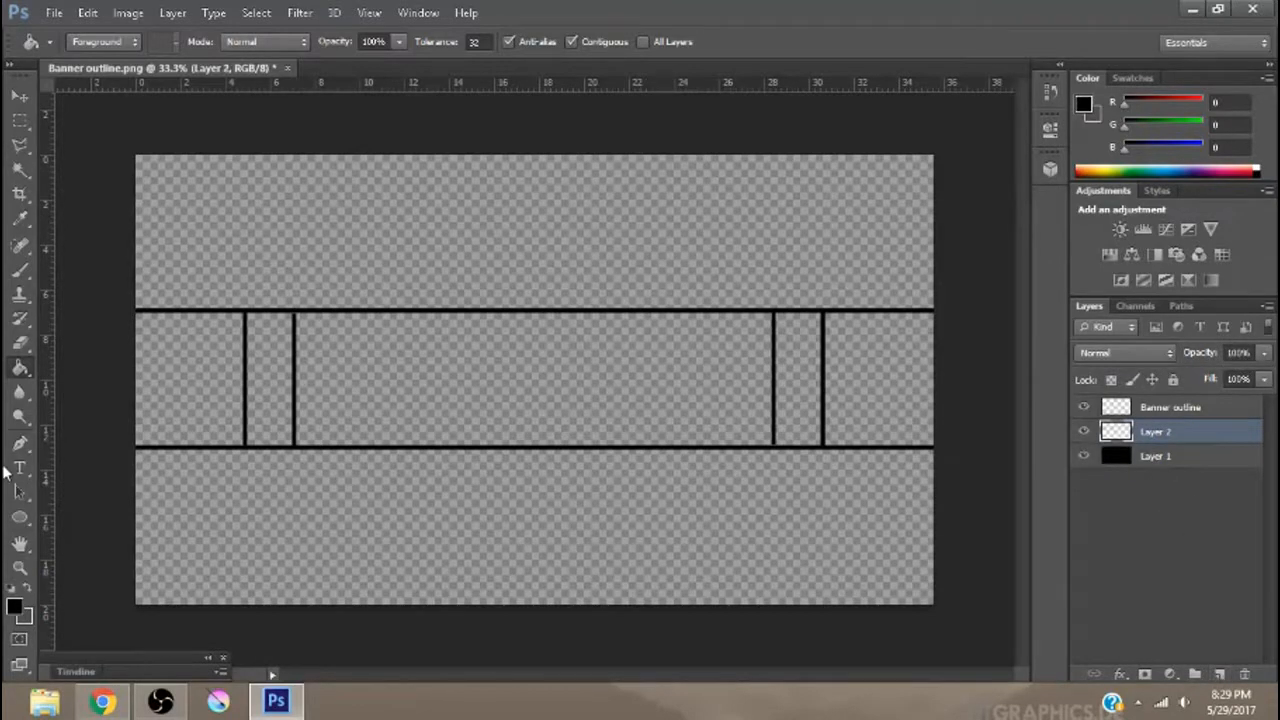
{"action": "left_click", "coordinate": [14, 280]}
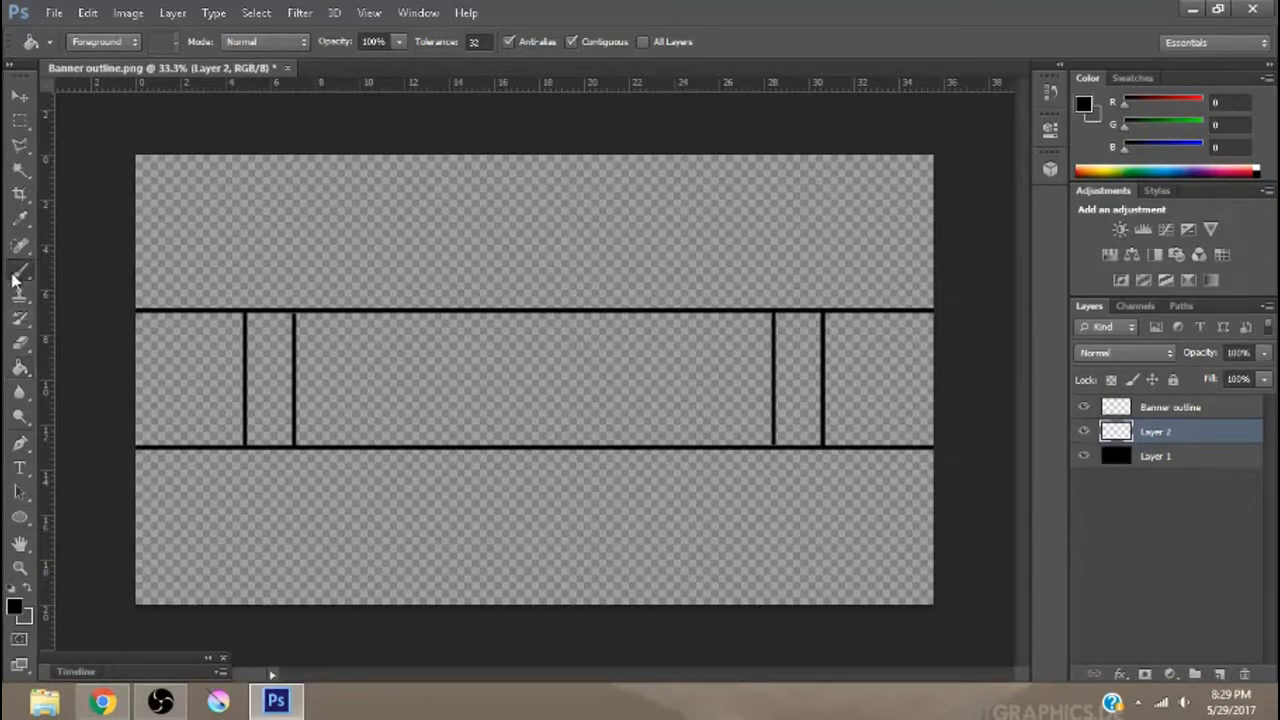
{"action": "left_click", "coordinate": [14, 609]}
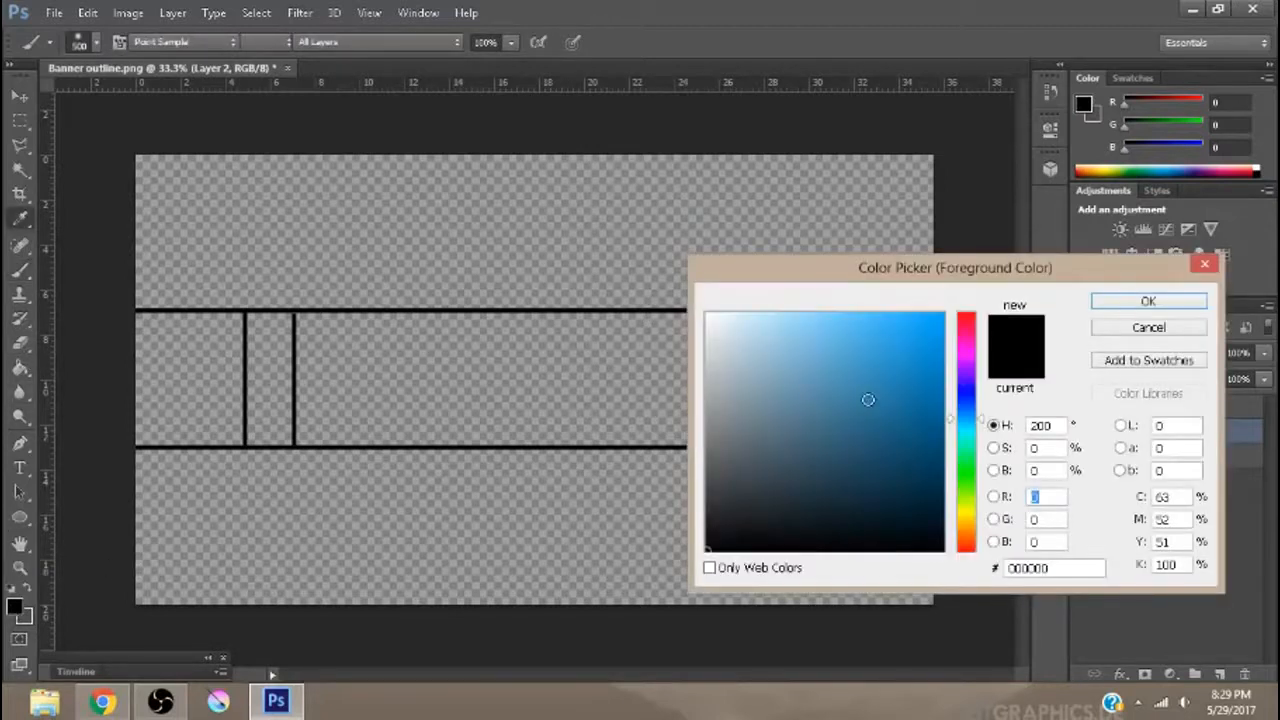
{"action": "left_click_drag", "start_coordinate": [914, 385], "coordinate": [913, 363]}
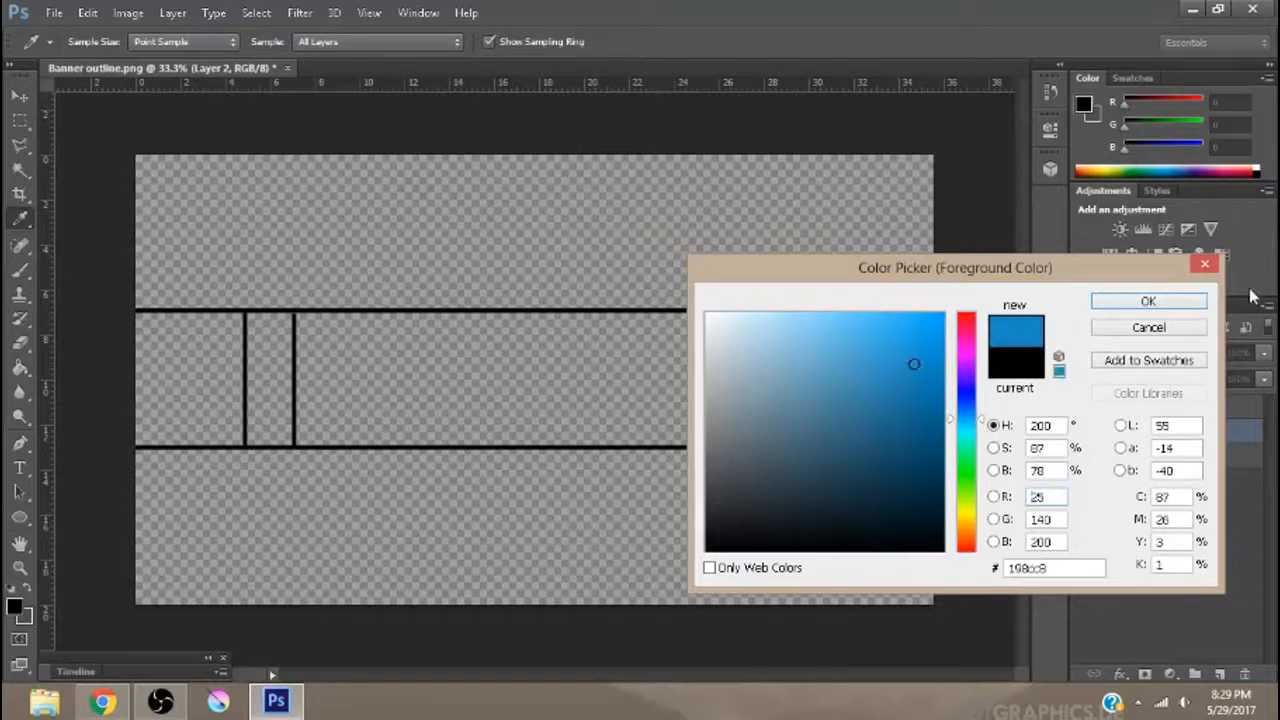
{"action": "left_click", "coordinate": [1148, 301]}
{"action": "key", "text": "b"}
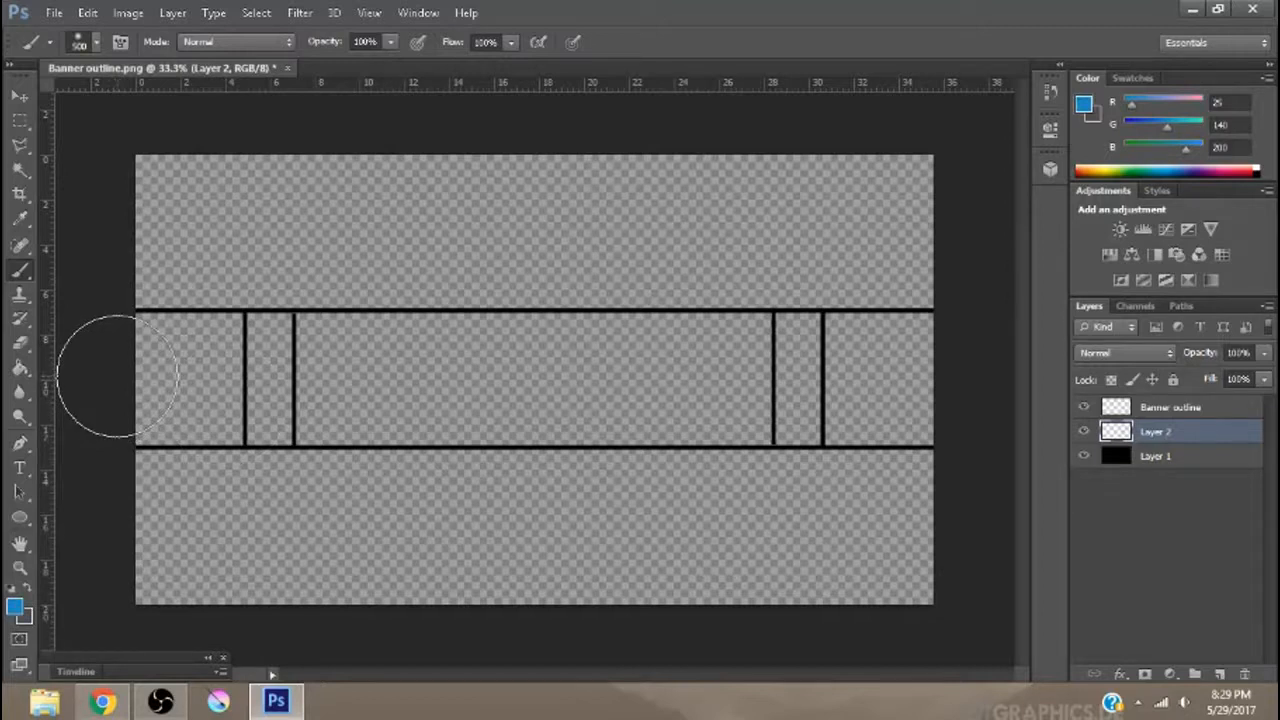
{"action": "mouse_move", "coordinate": [118, 376]}
{"action": "left_mouse_down"}
{"action": "mouse_move", "coordinate": [224, 389]}
{"action": "mouse_move", "coordinate": [967, 394]}
{"action": "left_mouse_up"}
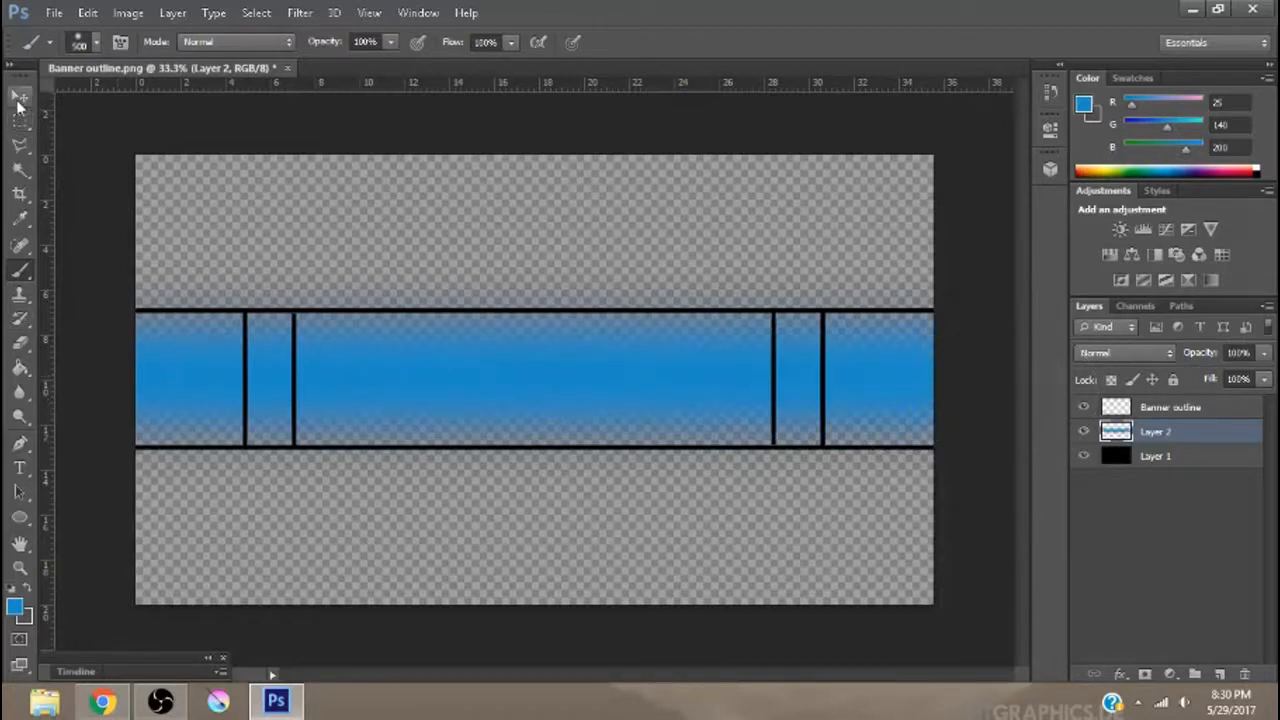
- Set the opacity of the black fill layer, Layer 1, to 100%
{"action": "left_click", "coordinate": [19, 95]}
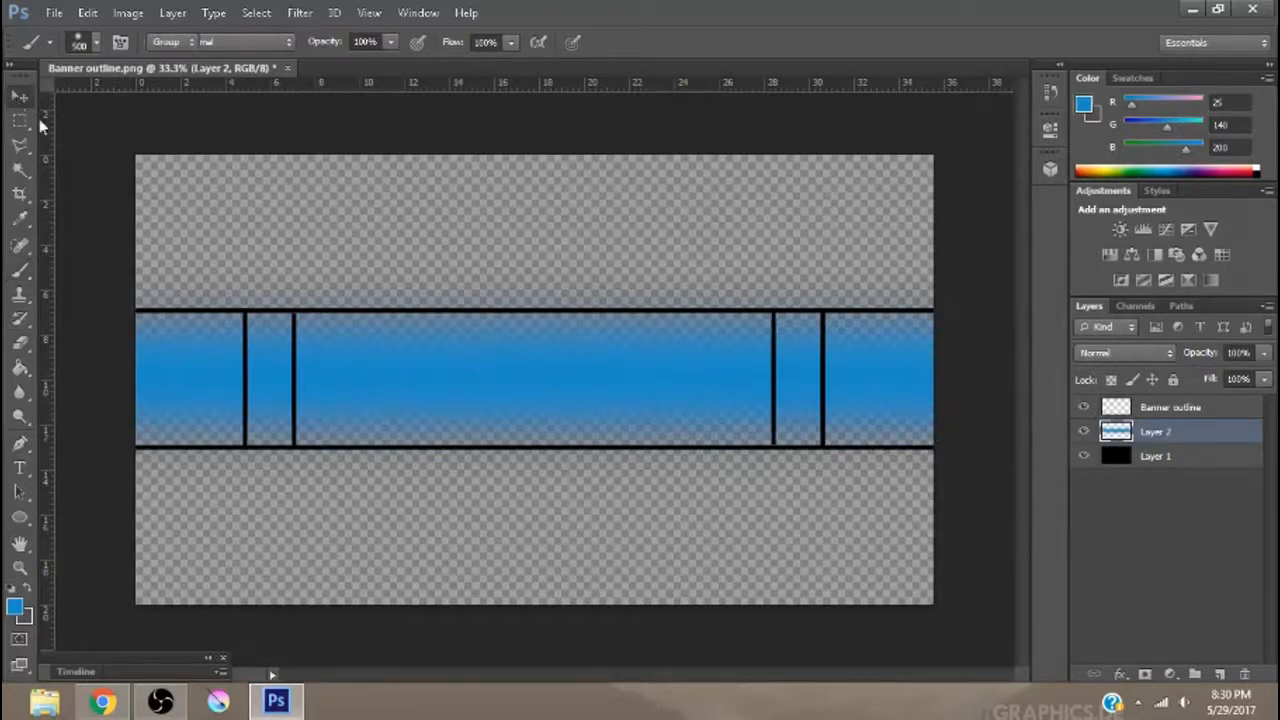
{"action": "left_click", "coordinate": [1214, 453]}
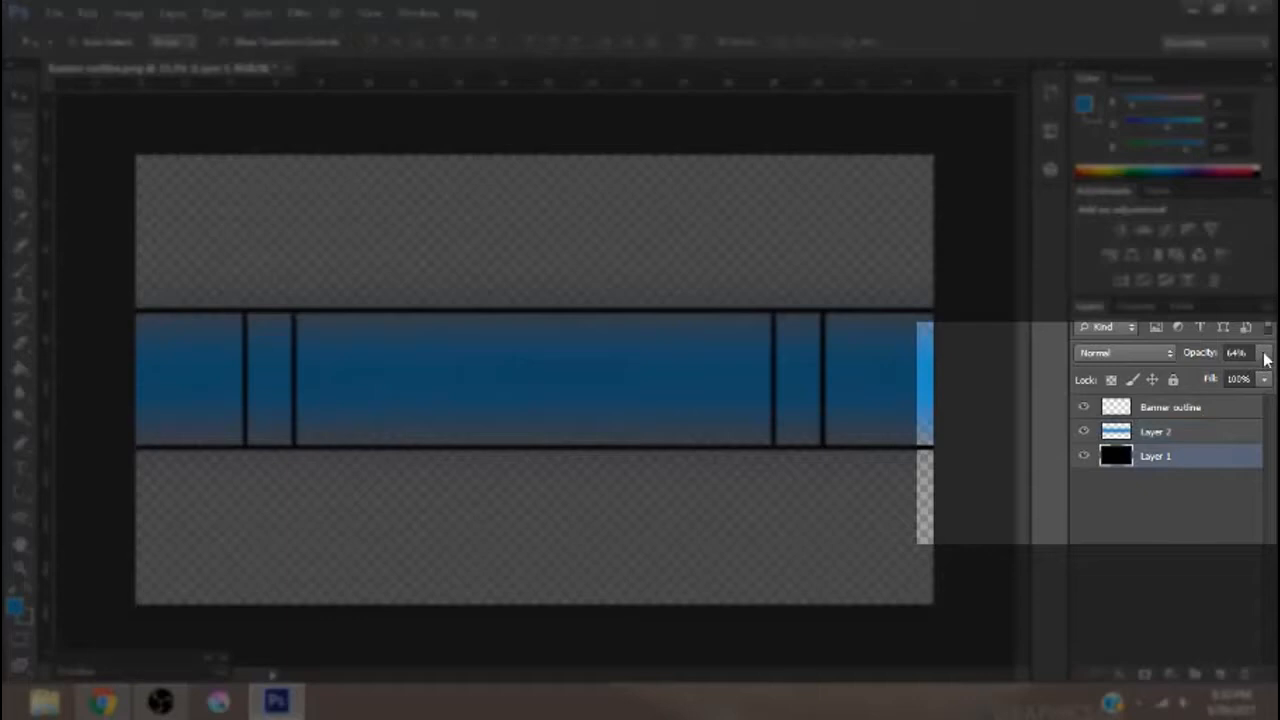
{"action": "left_click", "coordinate": [1262, 354]}
{"action": "left_click_drag", "start_coordinate": [1247, 381], "coordinate": [1264, 381]}
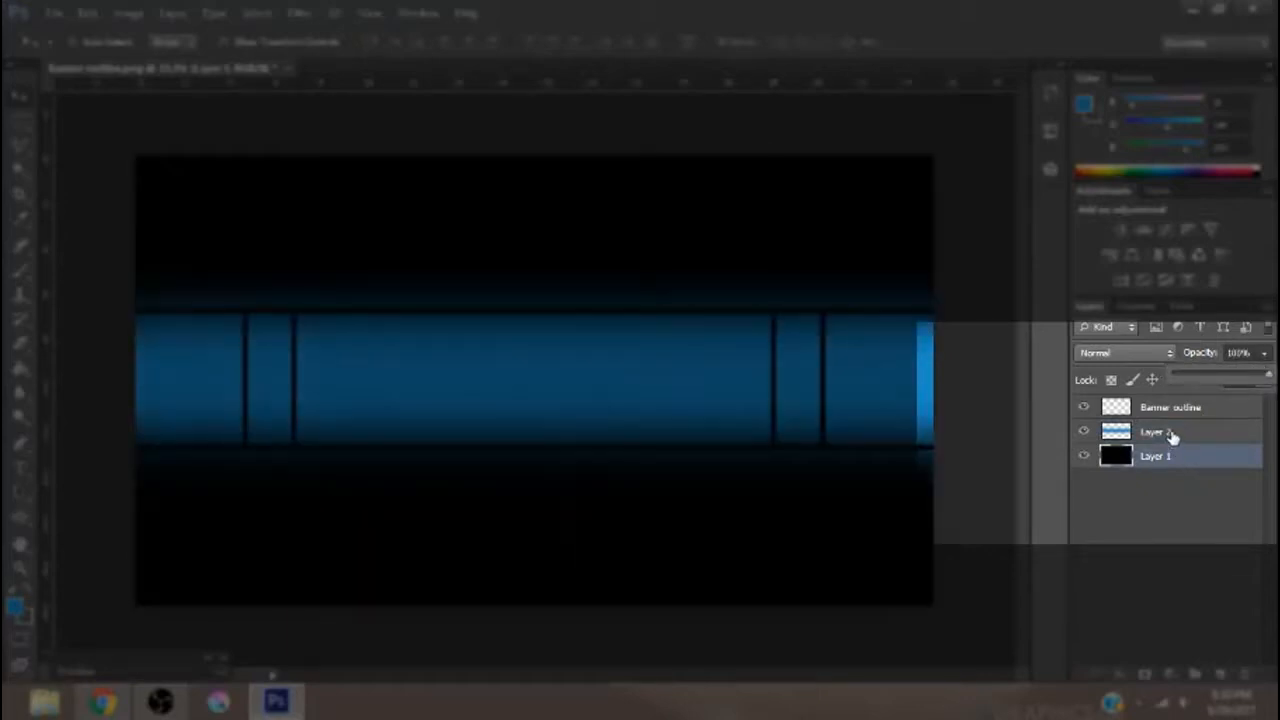
- Set the opacity of the blue stroke layer, Layer 2, to 44% and deselect the layers
{"action": "left_click", "coordinate": [1172, 432]}
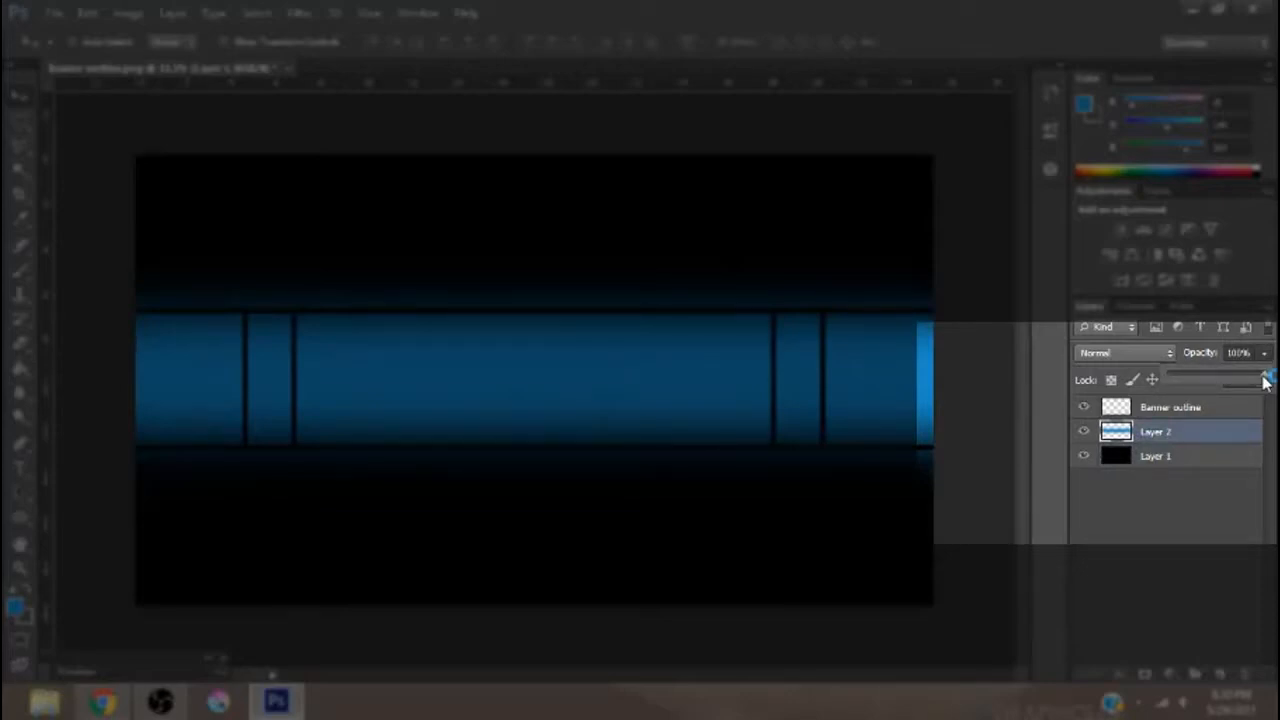
{"action": "left_click_drag", "start_coordinate": [1264, 381], "coordinate": [1211, 378]}
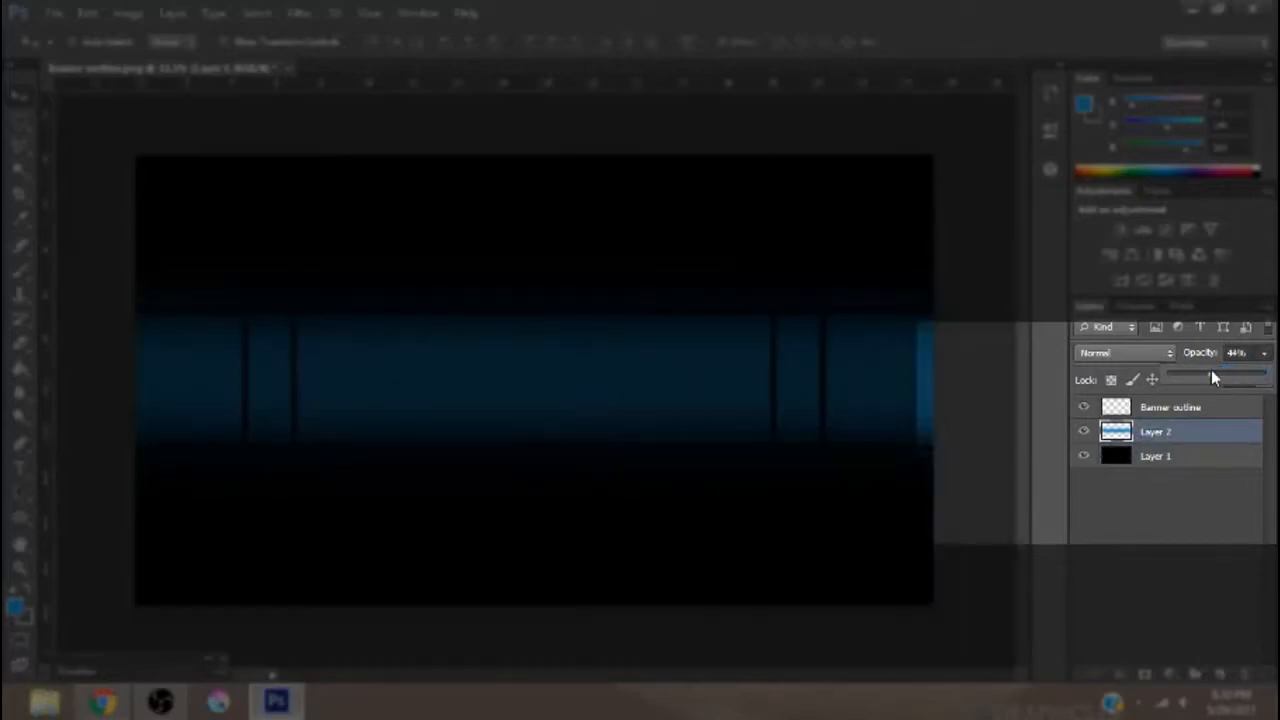
{"action": "left_click", "coordinate": [1214, 377]}
{"action": "left_click_drag", "start_coordinate": [1209, 372], "coordinate": [1212, 373]}
{"action": "left_click", "coordinate": [1158, 498]}
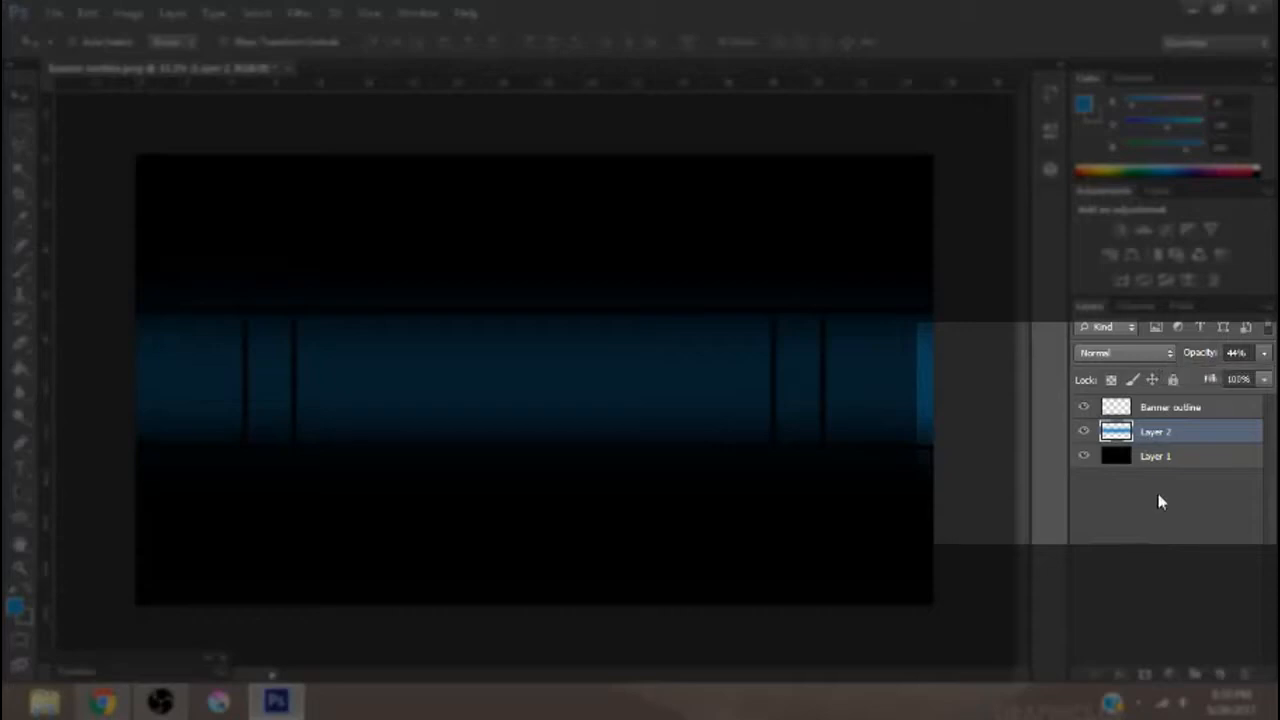
{"action": "left_click", "coordinate": [1158, 497]}
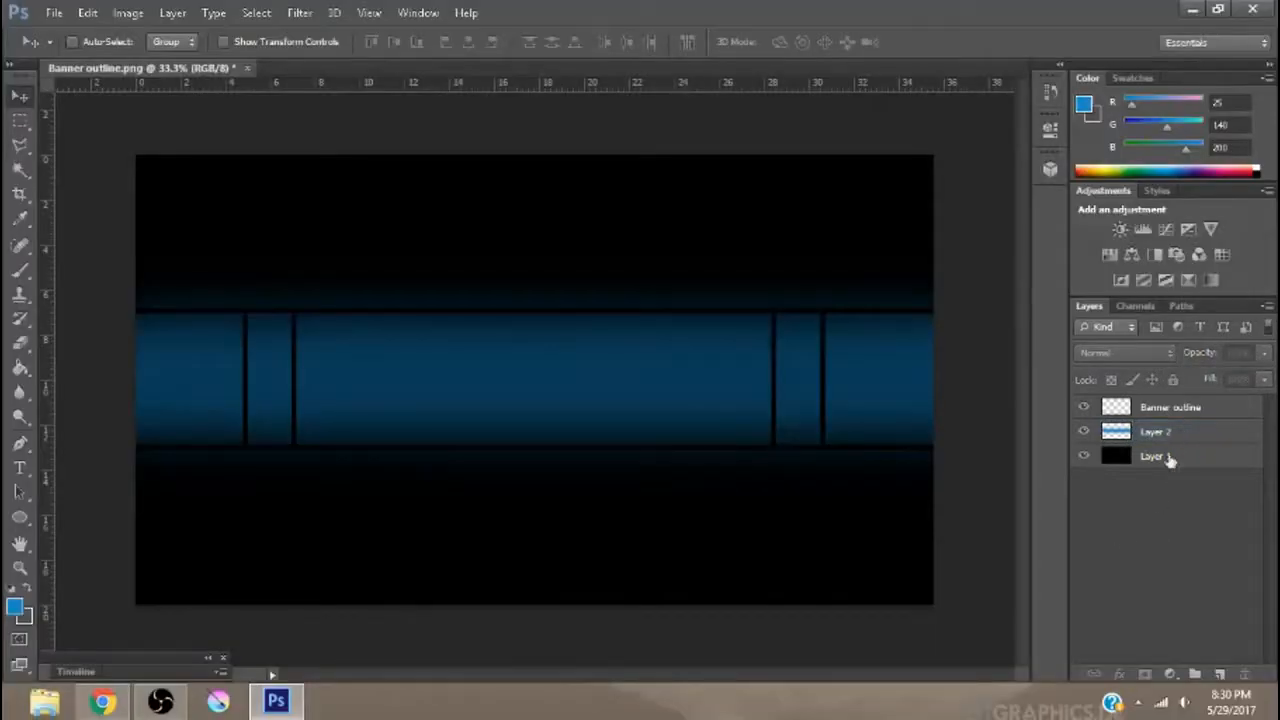
- Merge Layer 2 and Layer 1 into one layer and add a new empty layer above it
{"action": "left_click", "coordinate": [1160, 432]}
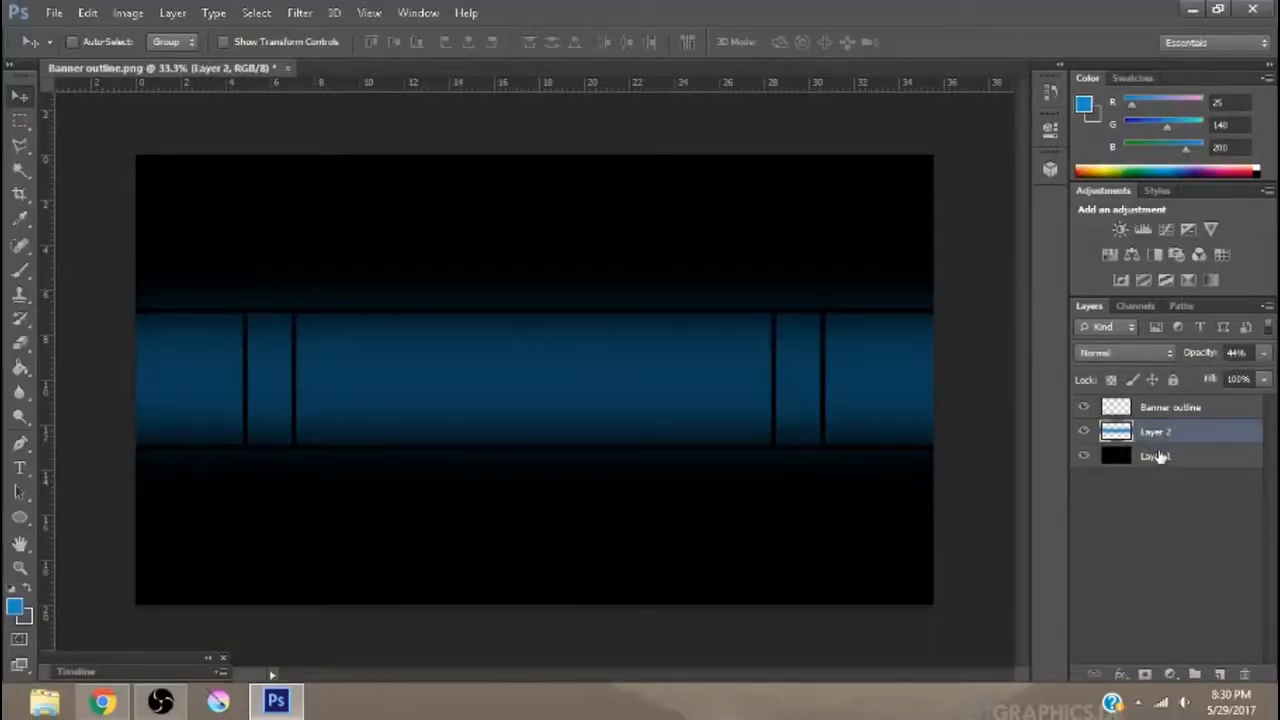
{"action": "left_click", "coordinate": [1157, 457], "text": "shift"}
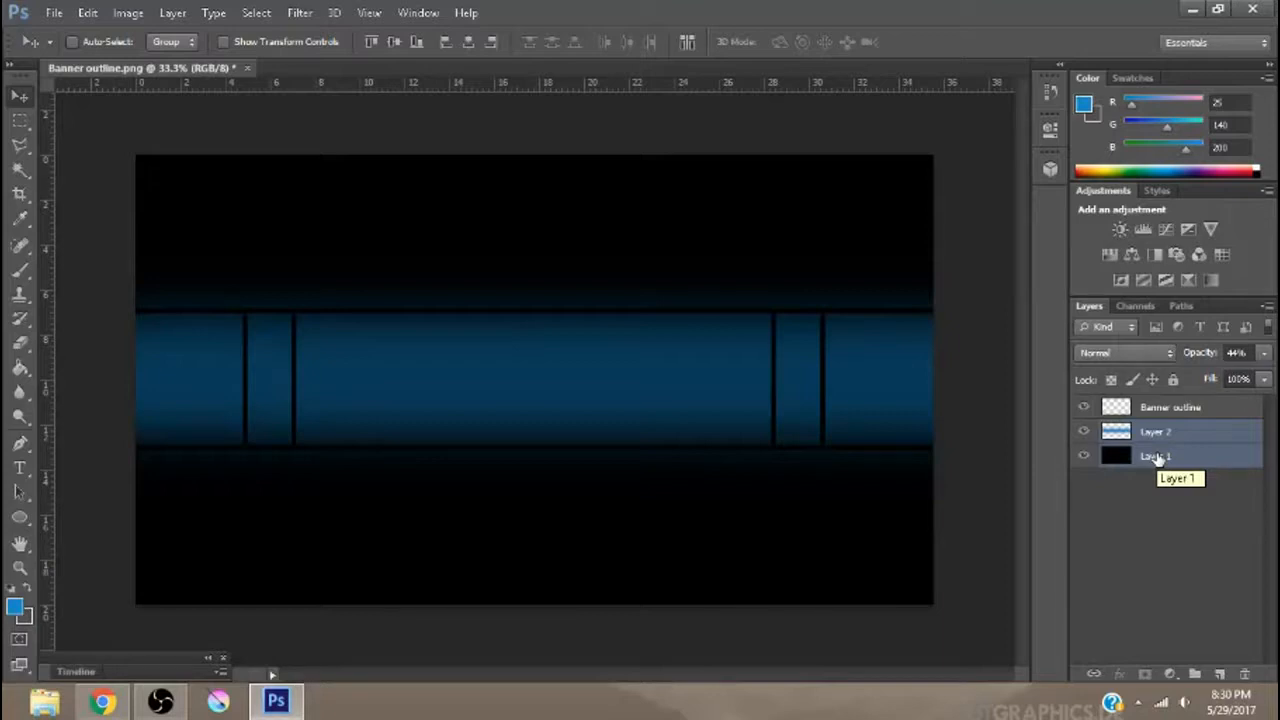
{"action": "key", "text": "ctrl+e"}
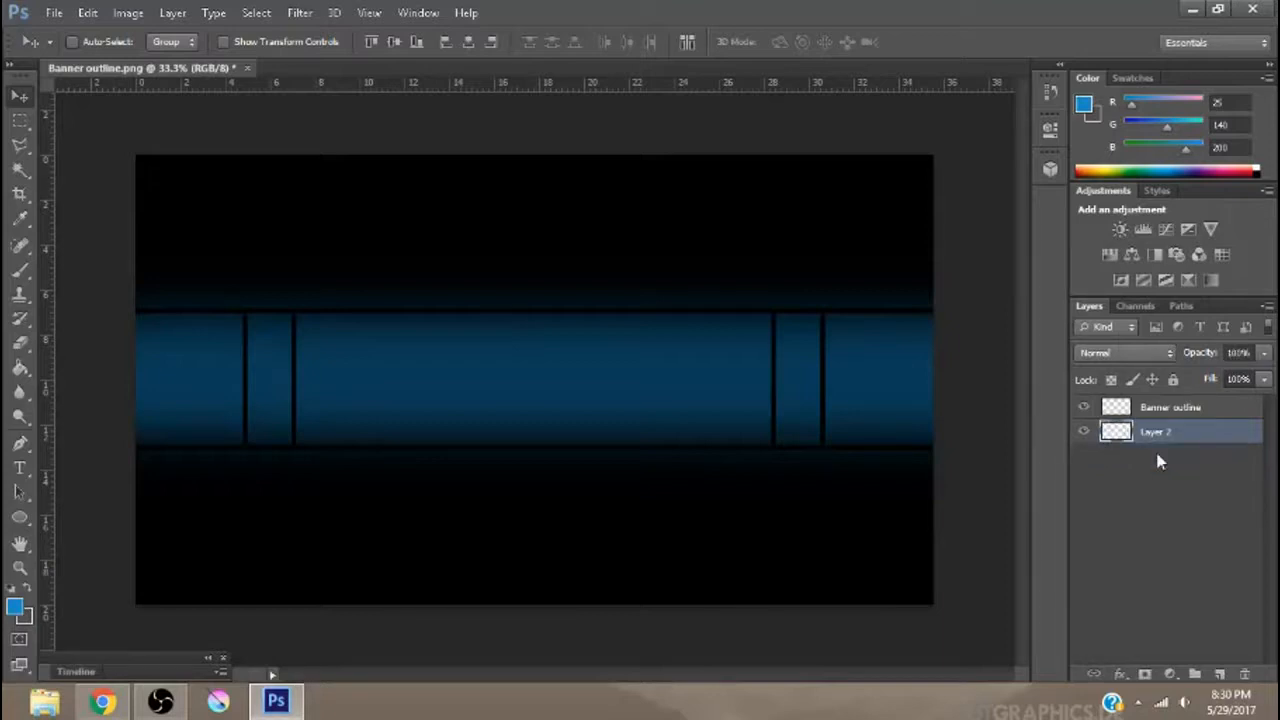
{"action": "left_click", "coordinate": [1220, 675]}
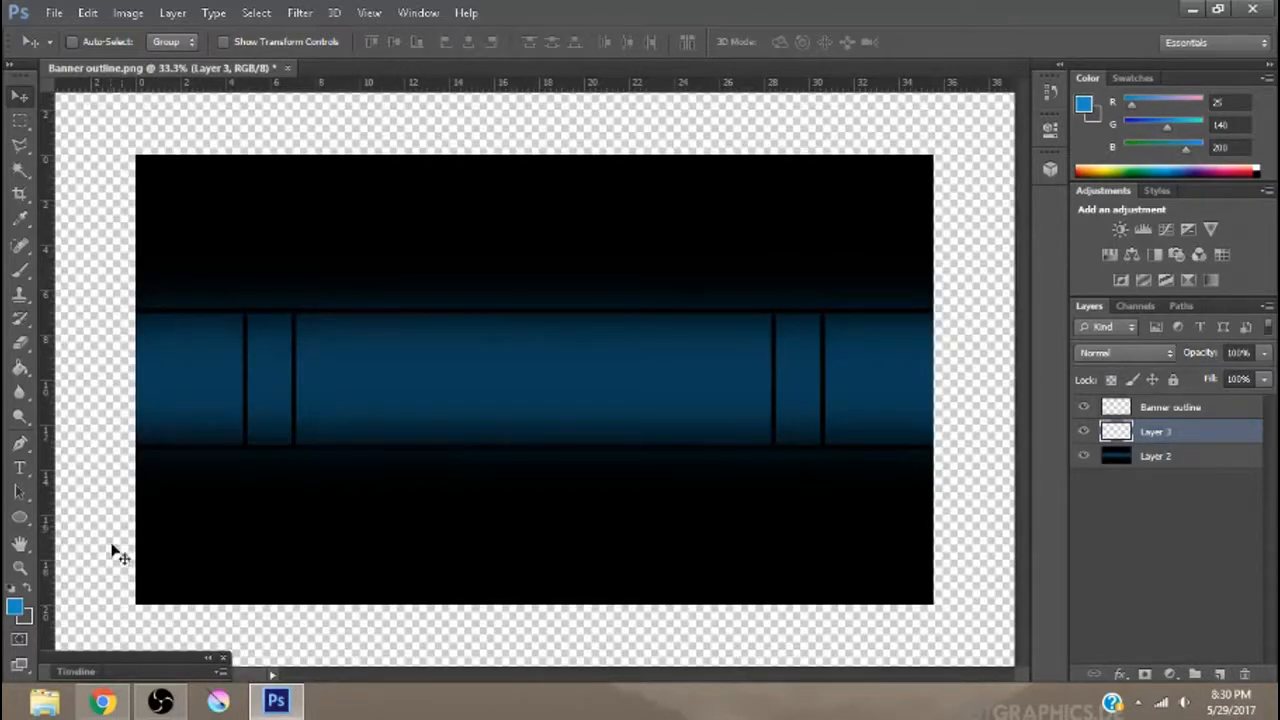
- Copy the speckled black-and-white Shadowhouse Creations grunge texture from Google Images in Chrome and paste it into Layer 3 in Photoshop
{"action": "left_click", "coordinate": [108, 702]}
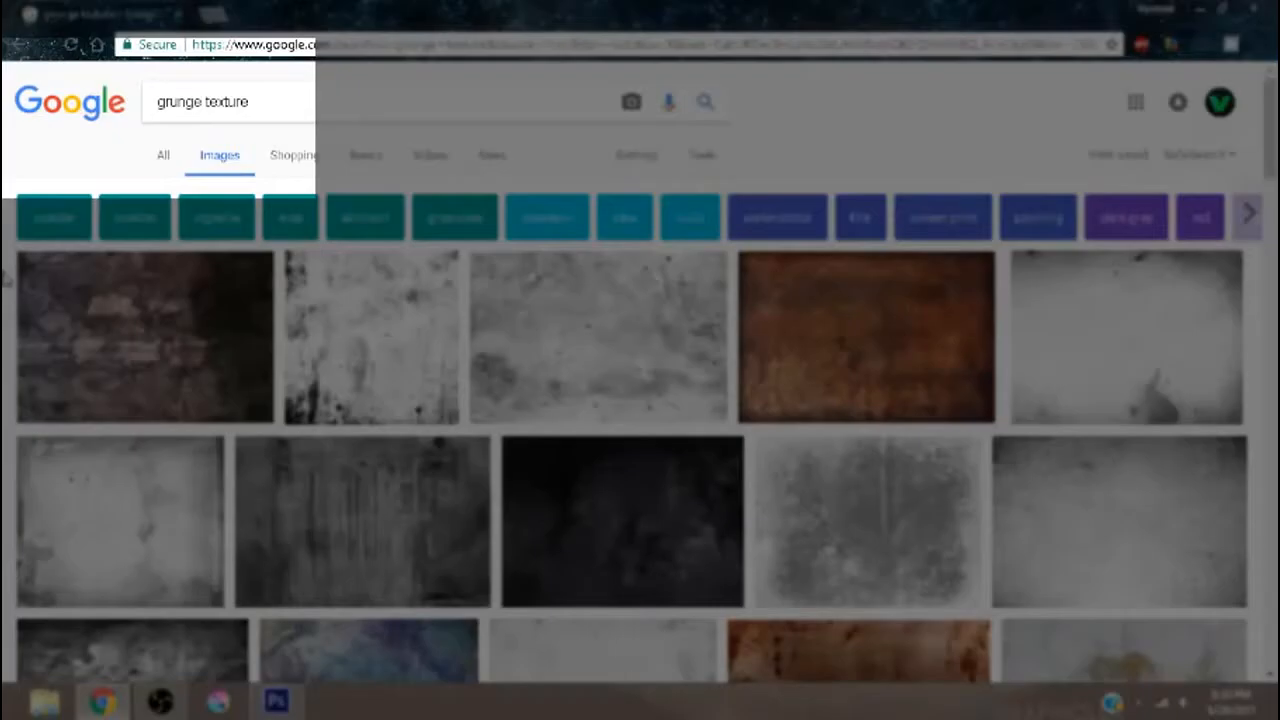
{"action": "scroll", "coordinate": [8, 272], "scroll_direction": "down", "scroll_amount": 1}
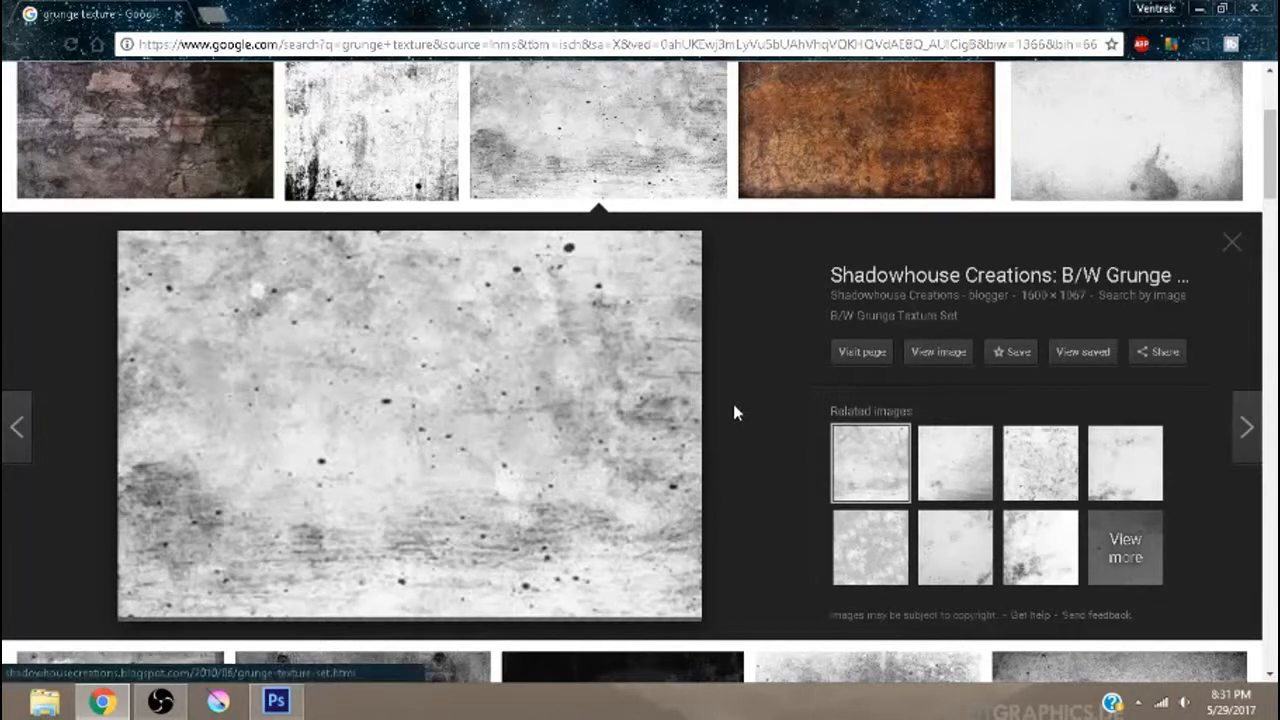
{"action": "right_click", "coordinate": [660, 421]}
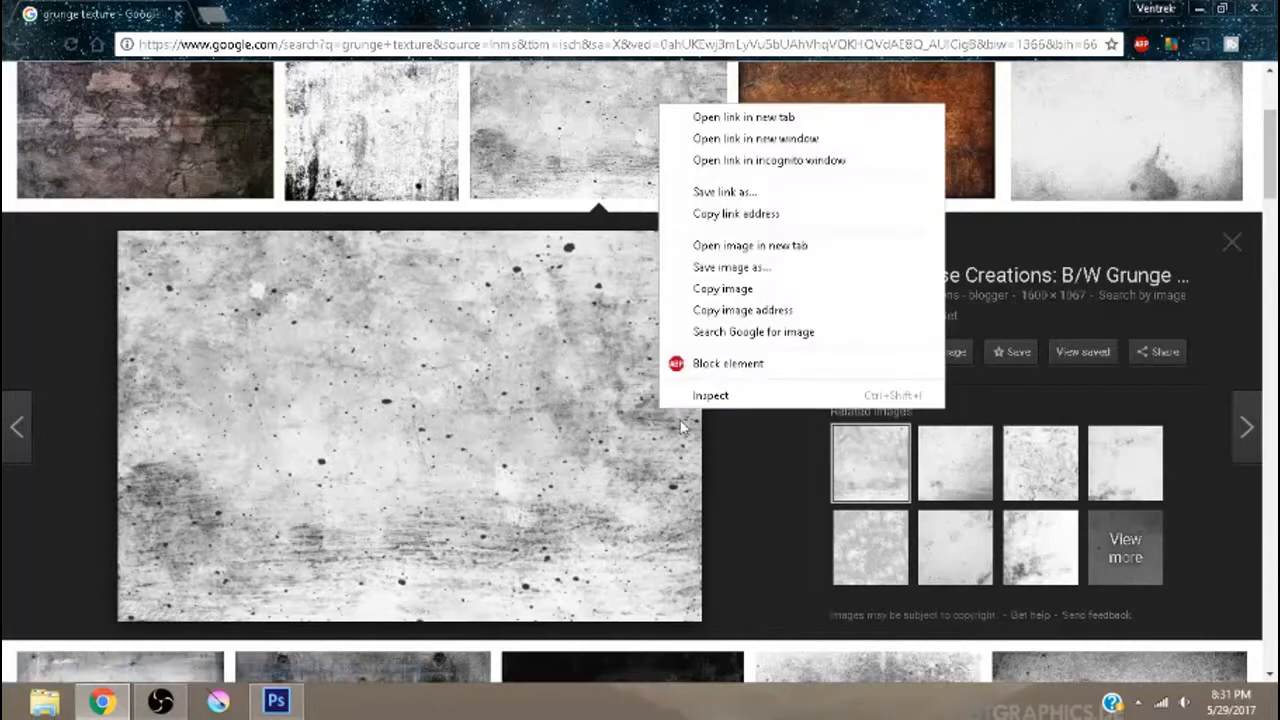
{"action": "left_click", "coordinate": [715, 289]}
{"action": "left_click", "coordinate": [276, 700]}
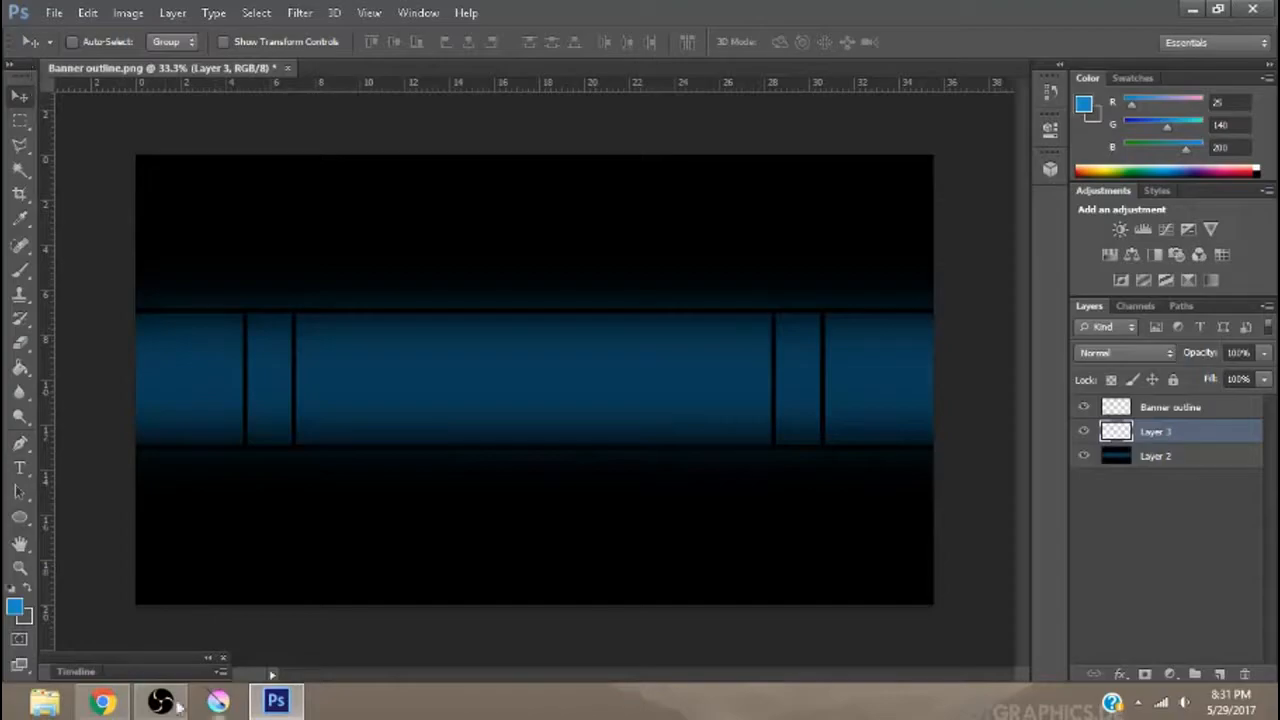
{"action": "left_click", "coordinate": [102, 702]}
{"action": "right_click", "coordinate": [384, 460]}
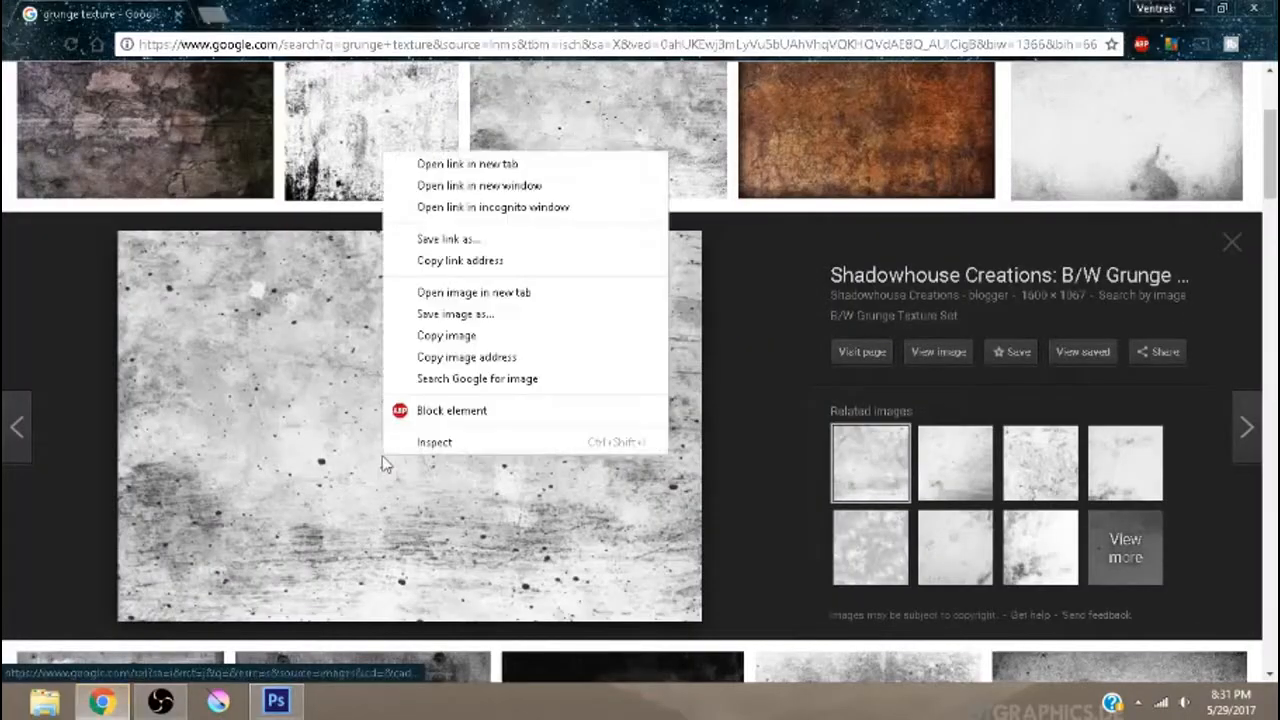
{"action": "left_click", "coordinate": [449, 334]}
{"action": "left_click", "coordinate": [276, 702]}
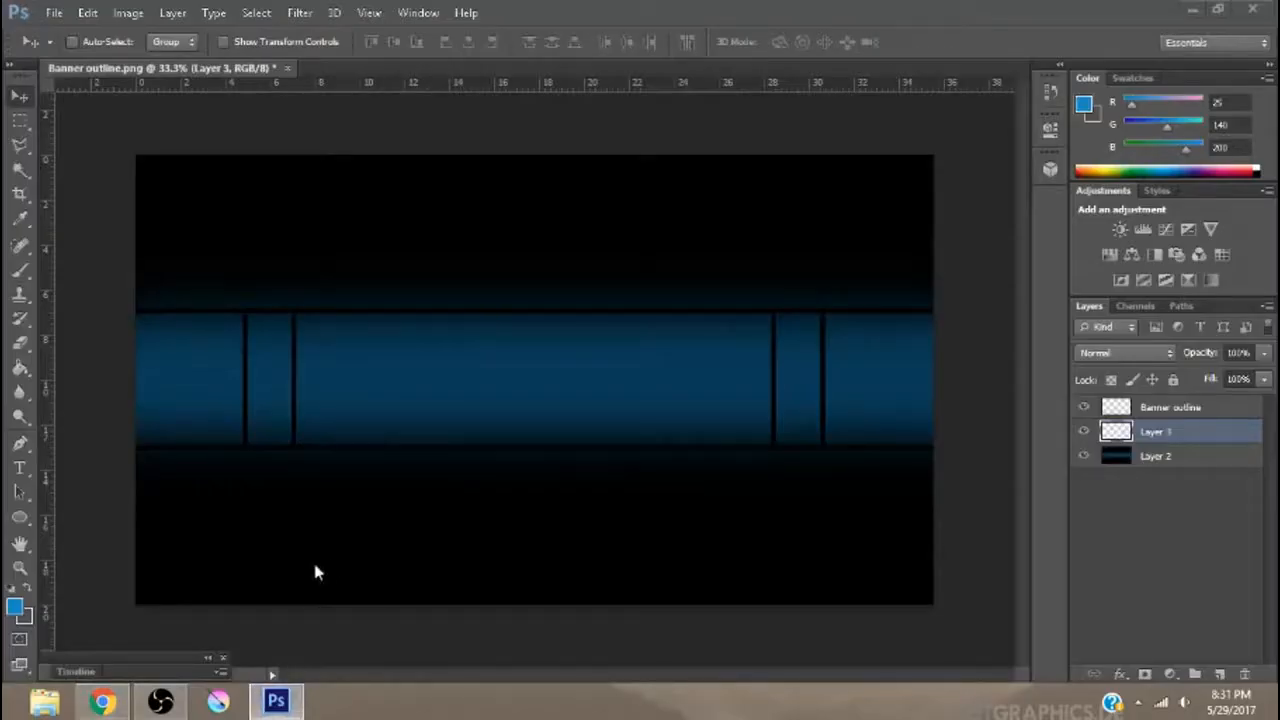
{"action": "key", "text": "ctrl+v"}
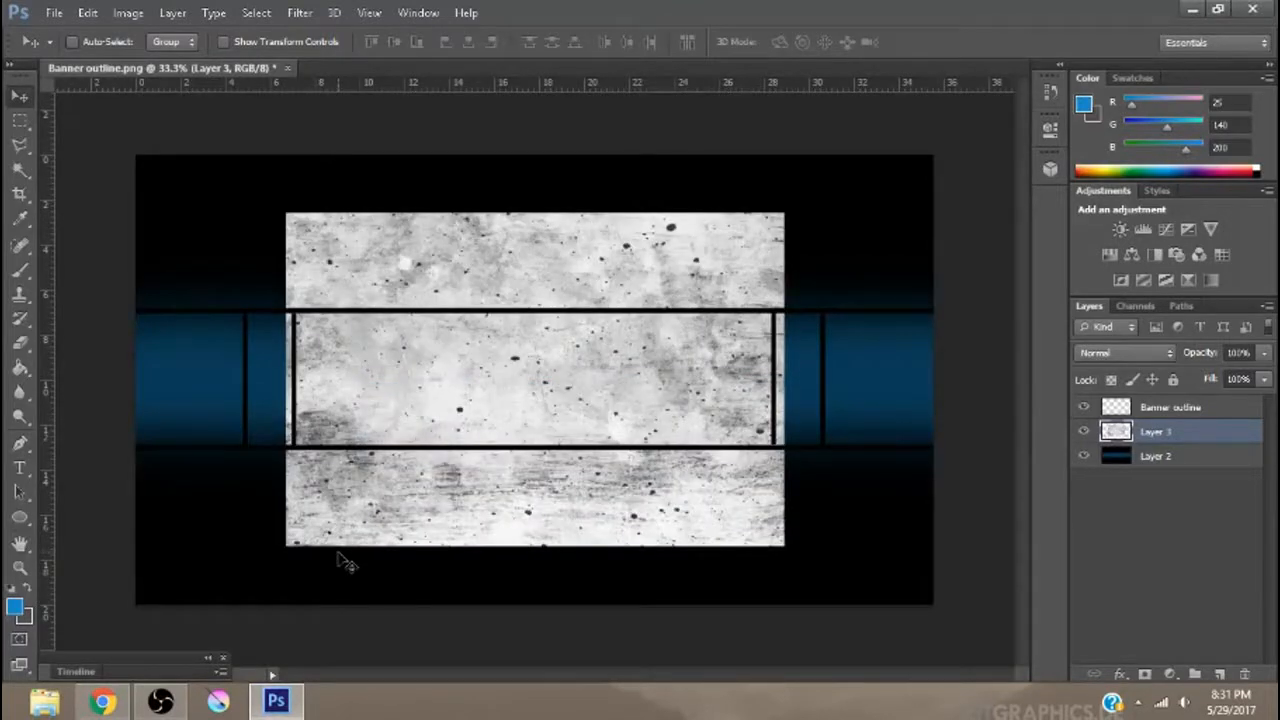
- Move the pasted grunge texture to the canvas's lower-left corner and show its transform controls
{"action": "left_click_drag", "start_coordinate": [355, 496], "coordinate": [208, 520]}
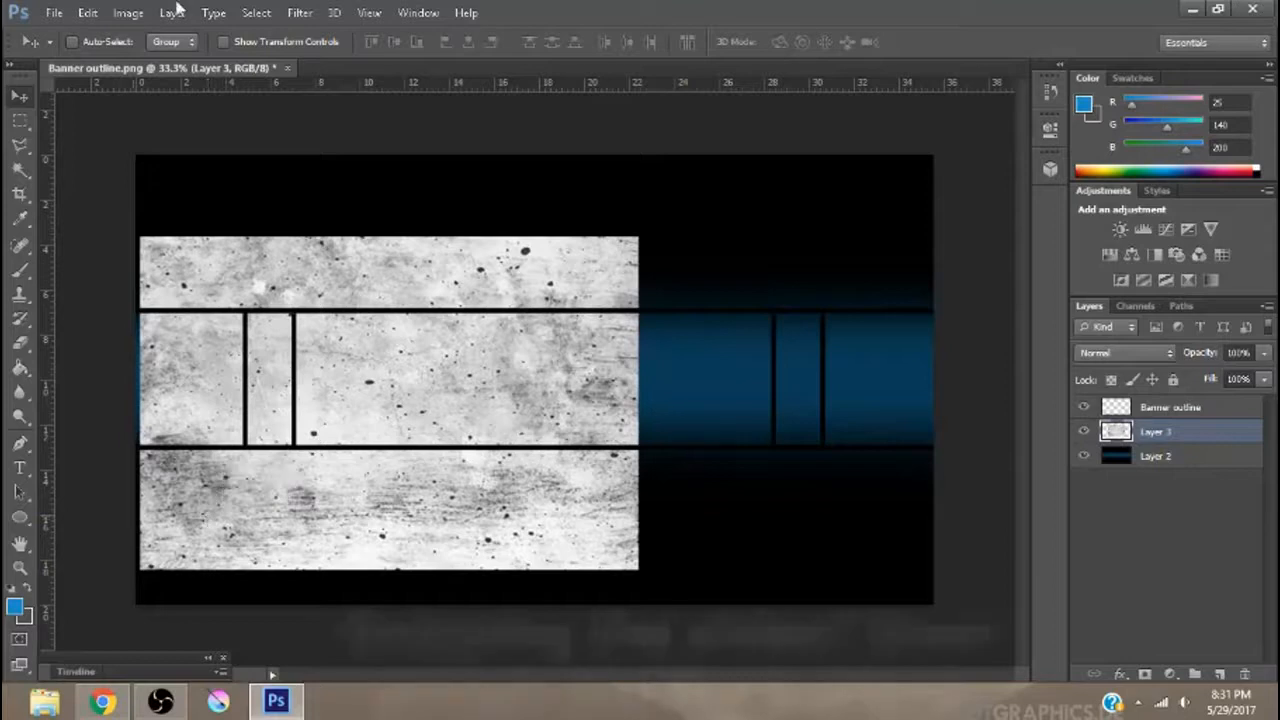
{"action": "left_click", "coordinate": [225, 42]}
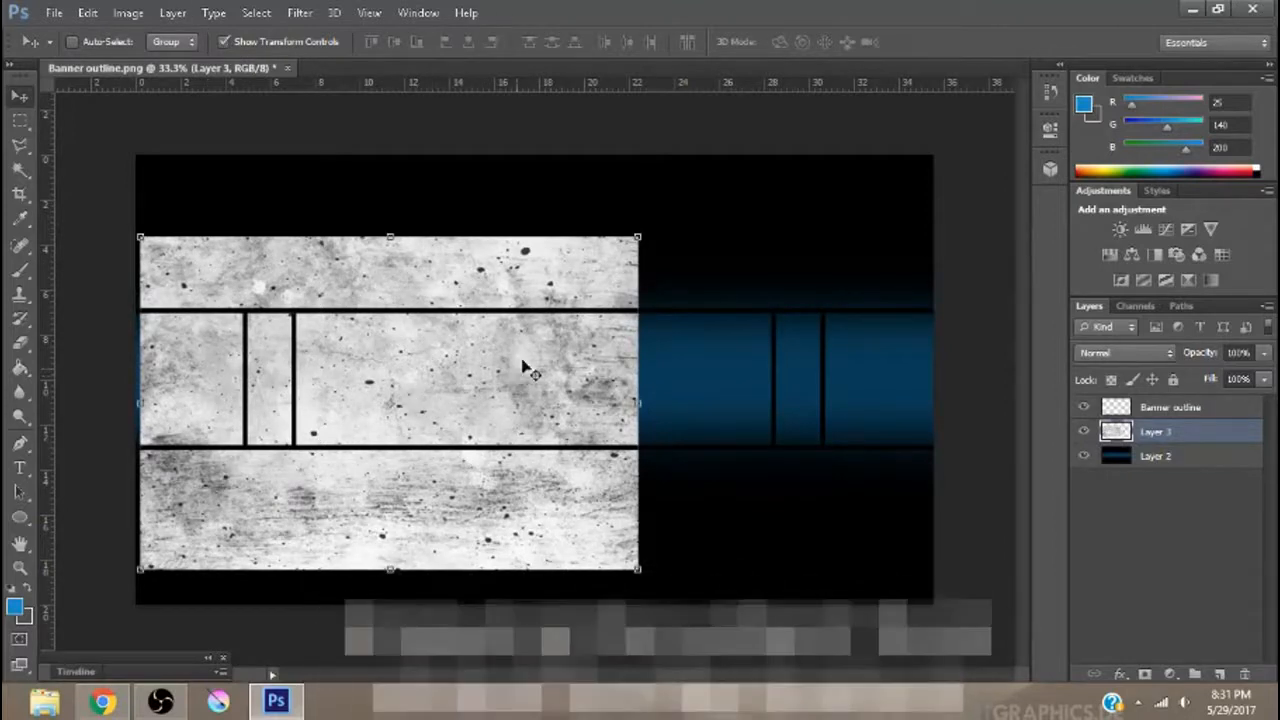
{"action": "left_click_drag", "start_coordinate": [540, 350], "coordinate": [527, 387]}
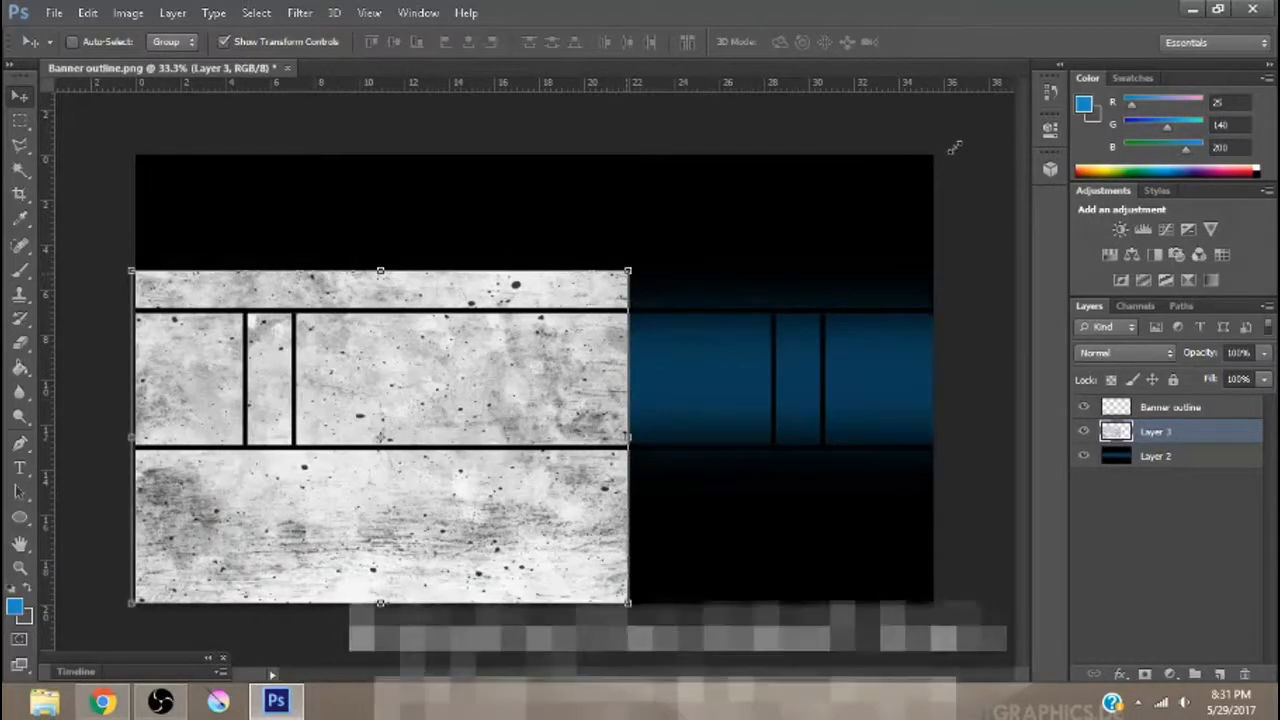
- Scale the grunge texture to about 171% width and 144% height so it covers the whole canvas, and hide the transform controls
{"action": "key", "text": "ctrl+t"}
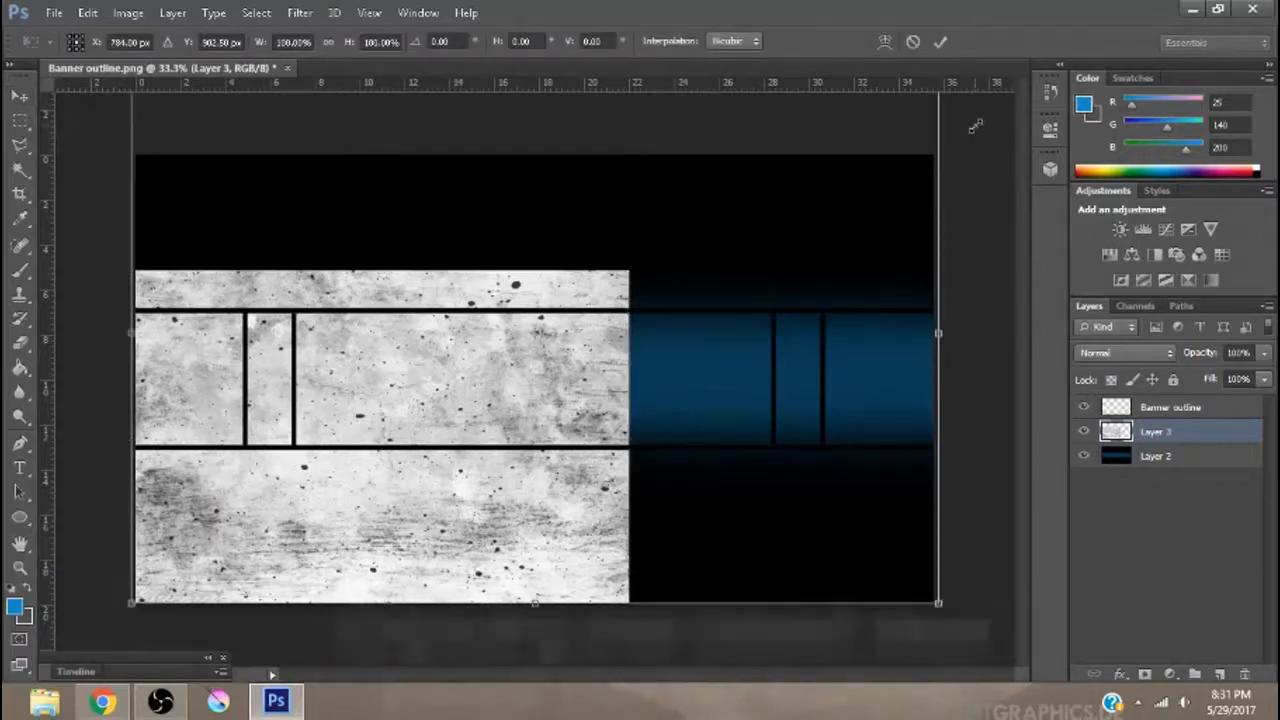
{"action": "left_click_drag", "start_coordinate": [979, 126], "coordinate": [981, 128]}
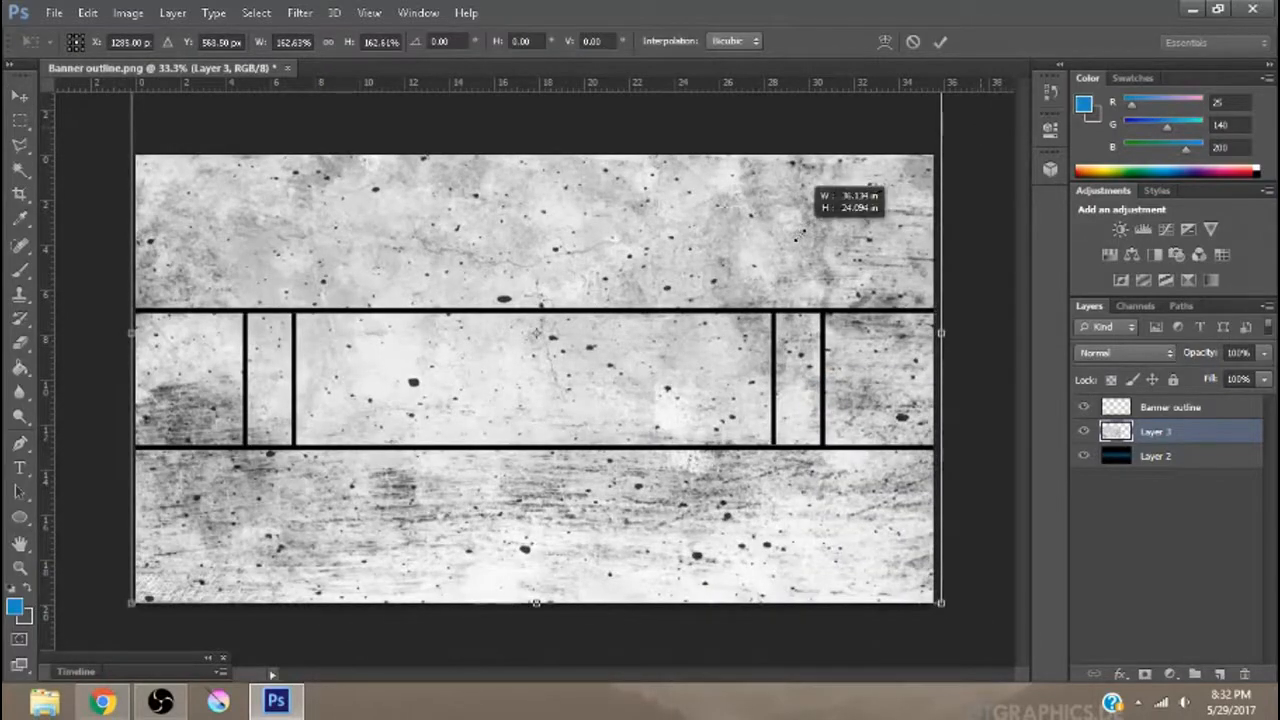
{"action": "left_click_drag", "start_coordinate": [804, 276], "coordinate": [798, 247]}
{"action": "key", "text": "Return"}
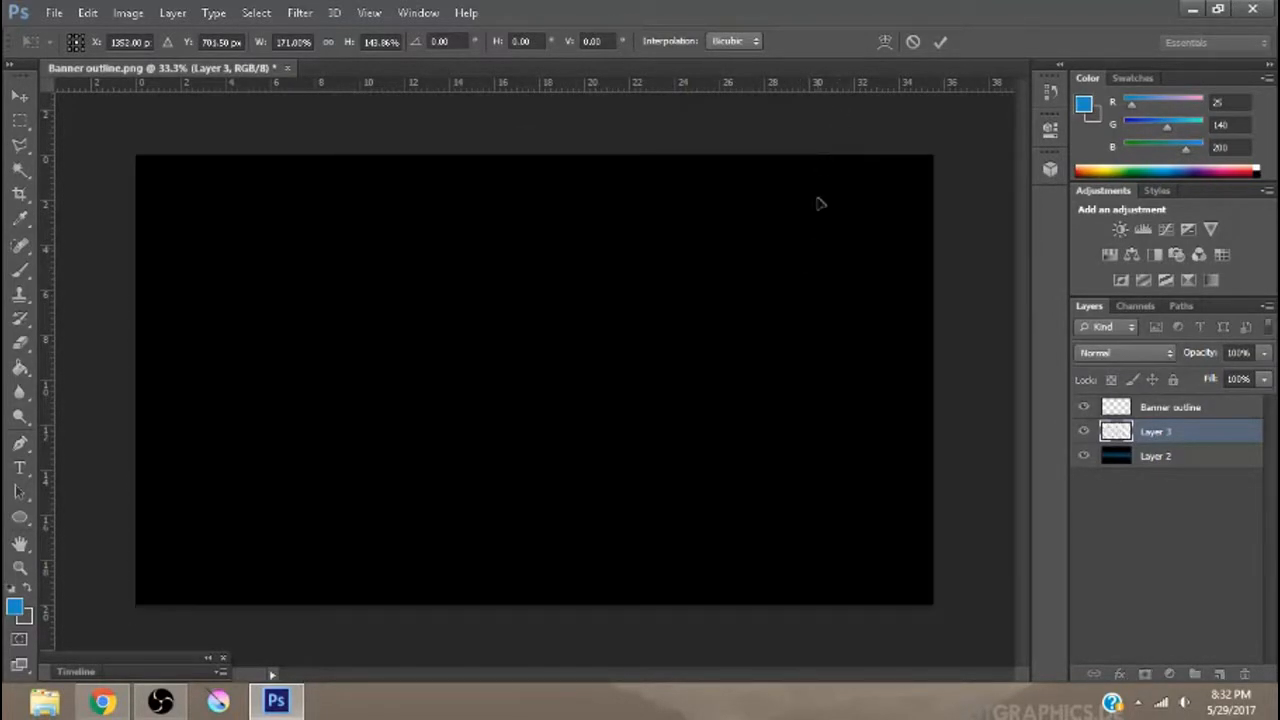
{"action": "left_click", "coordinate": [941, 42]}
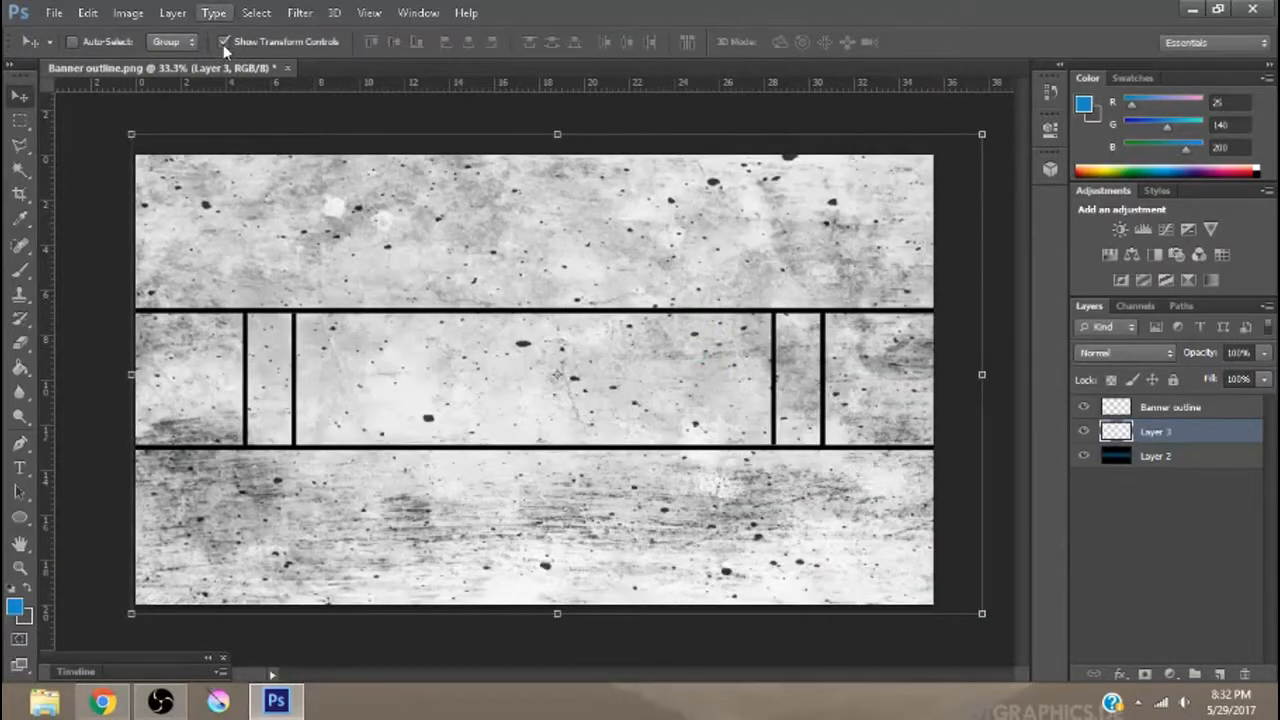
{"action": "left_click", "coordinate": [223, 44]}
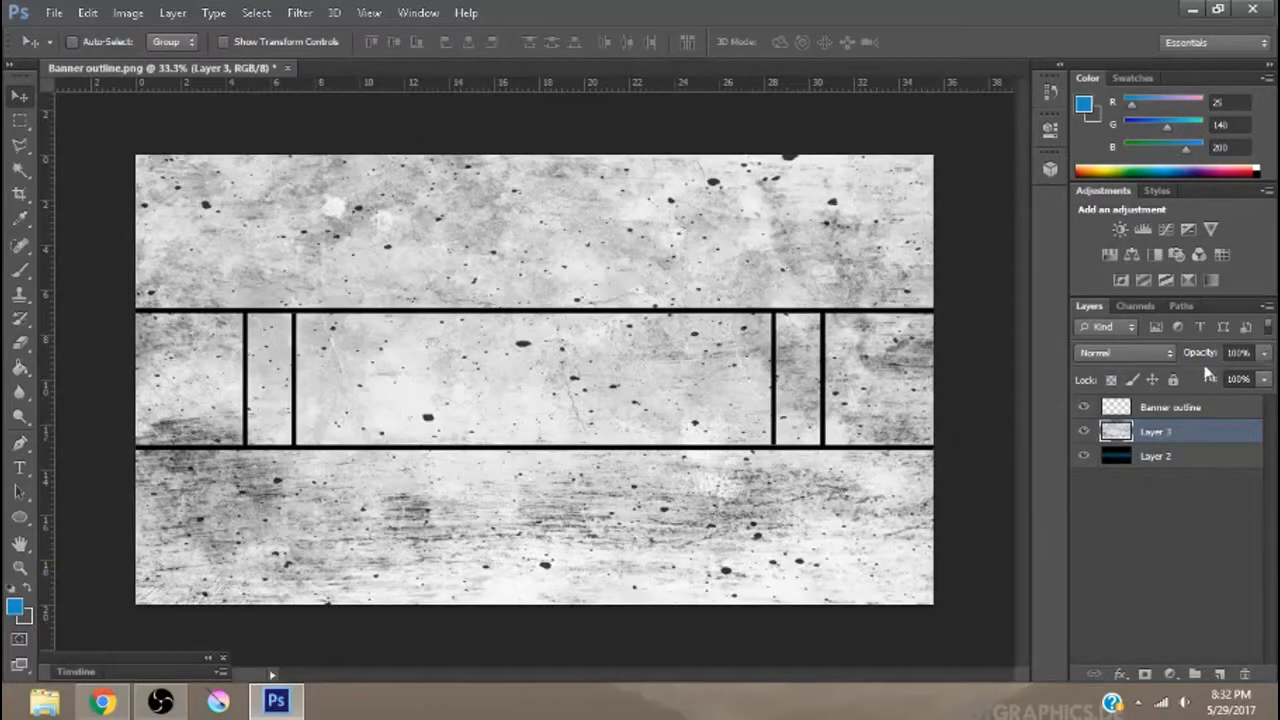
- Set the grunge texture layer, Layer 3, to the Overlay blend mode with 41% opacity
{"action": "left_click", "coordinate": [1085, 352]}
{"action": "left_click", "coordinate": [1108, 243]}
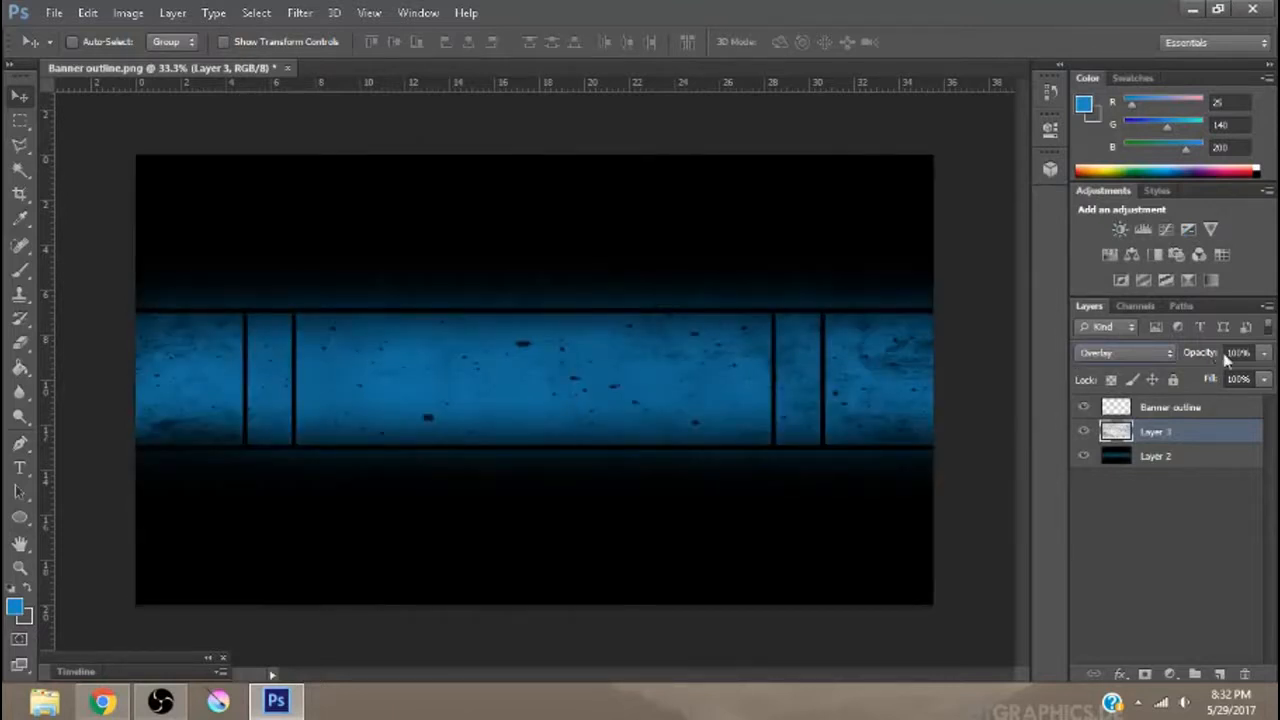
{"action": "left_click", "coordinate": [1265, 353]}
{"action": "left_click_drag", "start_coordinate": [1262, 379], "coordinate": [1215, 377]}
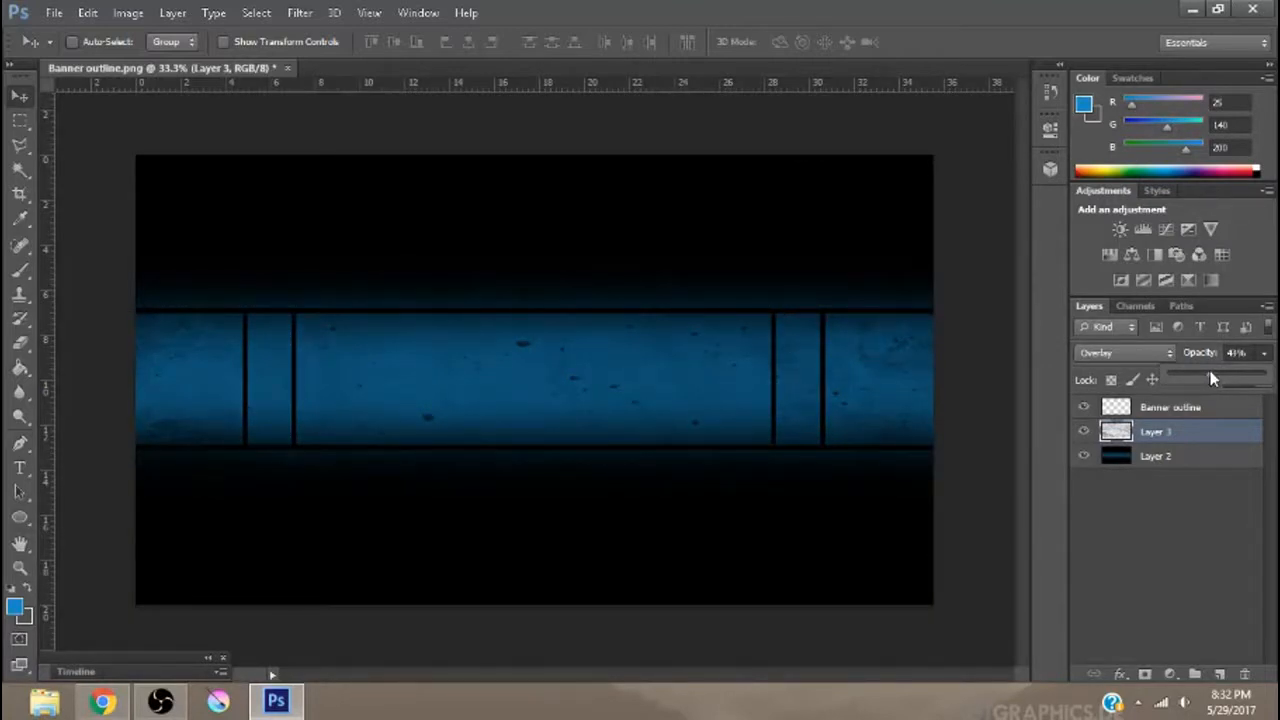
{"action": "left_click", "coordinate": [1160, 543]}
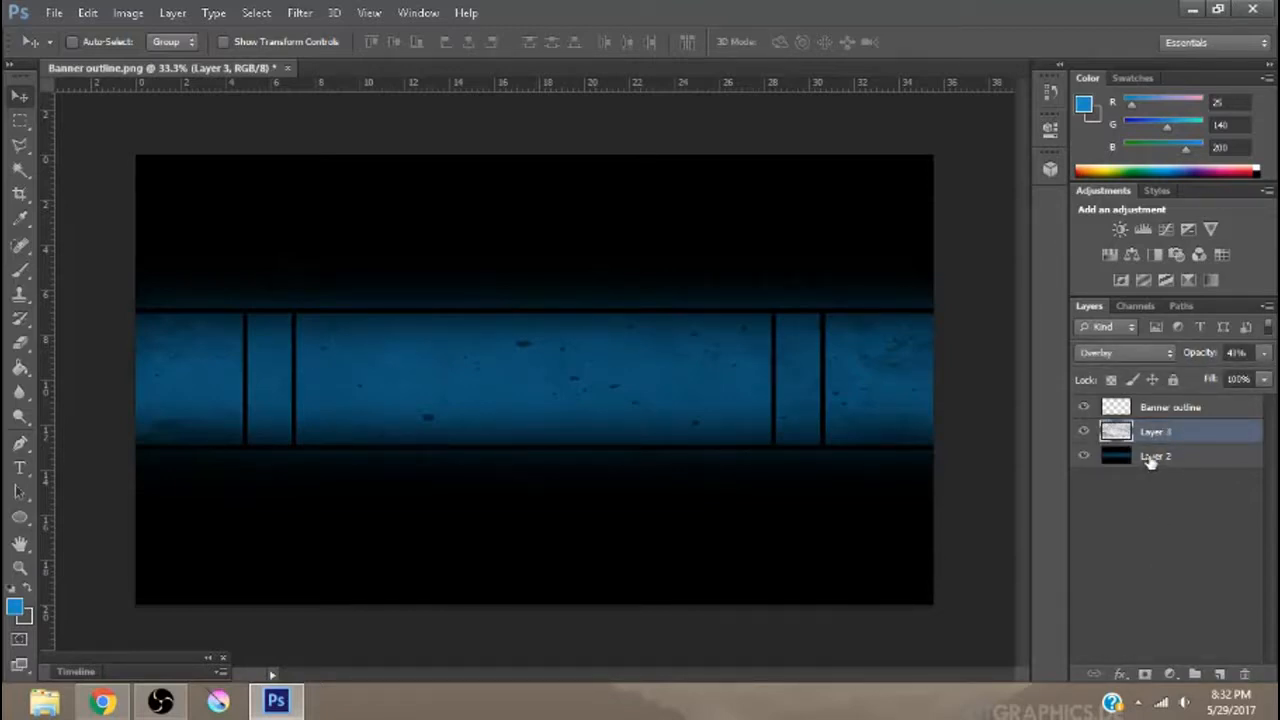
- Merge Layer 3 and Layer 2 into one layer and add a new empty layer above it
{"action": "left_click", "coordinate": [1150, 457], "text": "shift"}
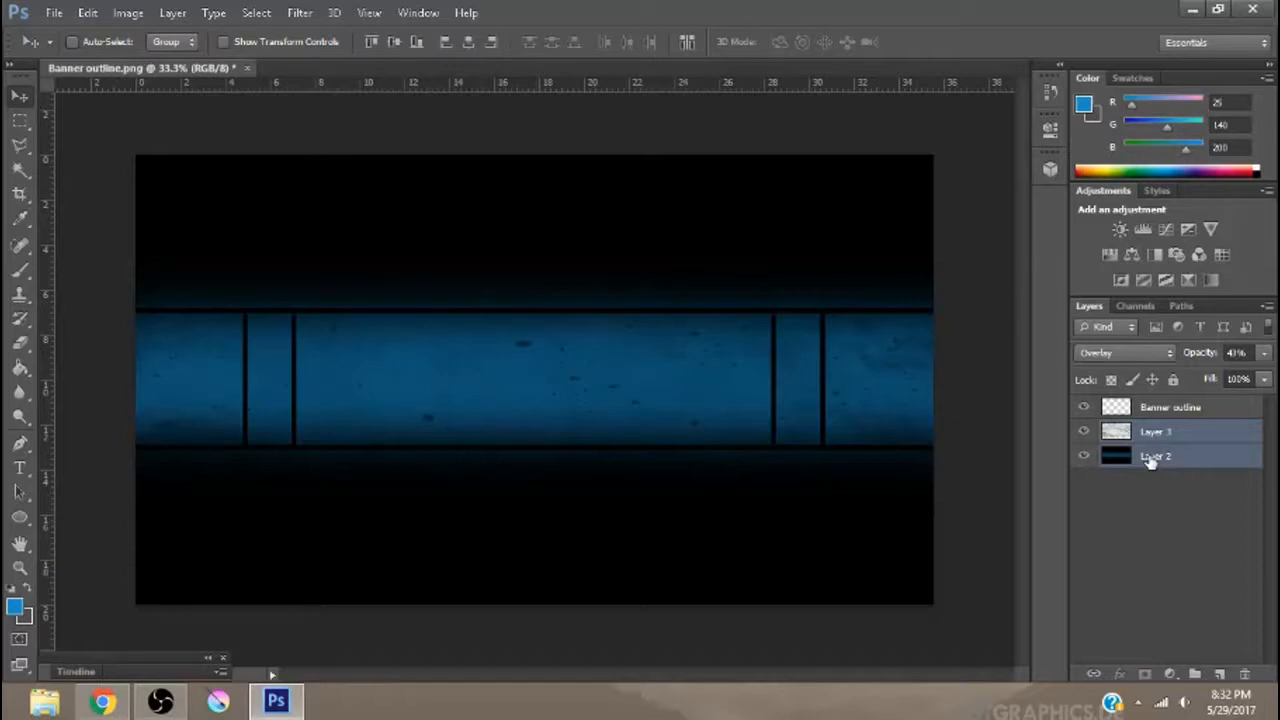
{"action": "double_click", "coordinate": [1150, 457]}
{"action": "key", "text": "ctrl+e"}
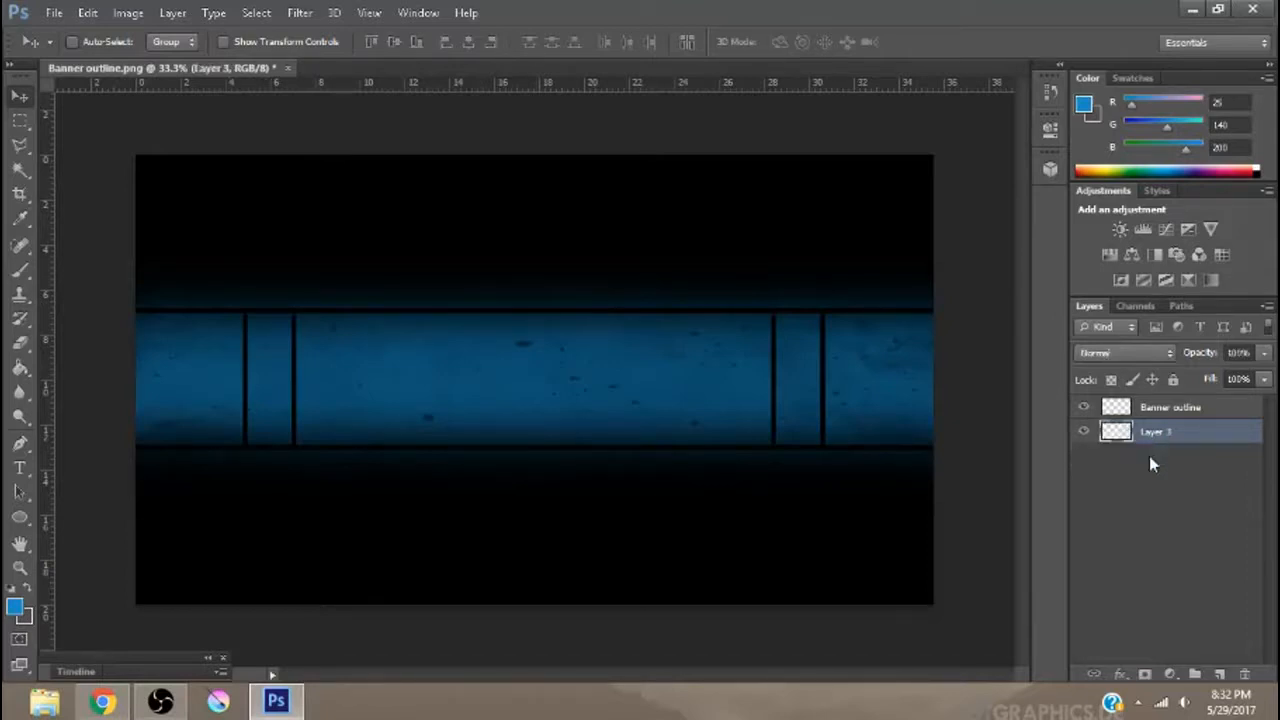
{"action": "left_click", "coordinate": [1224, 676]}
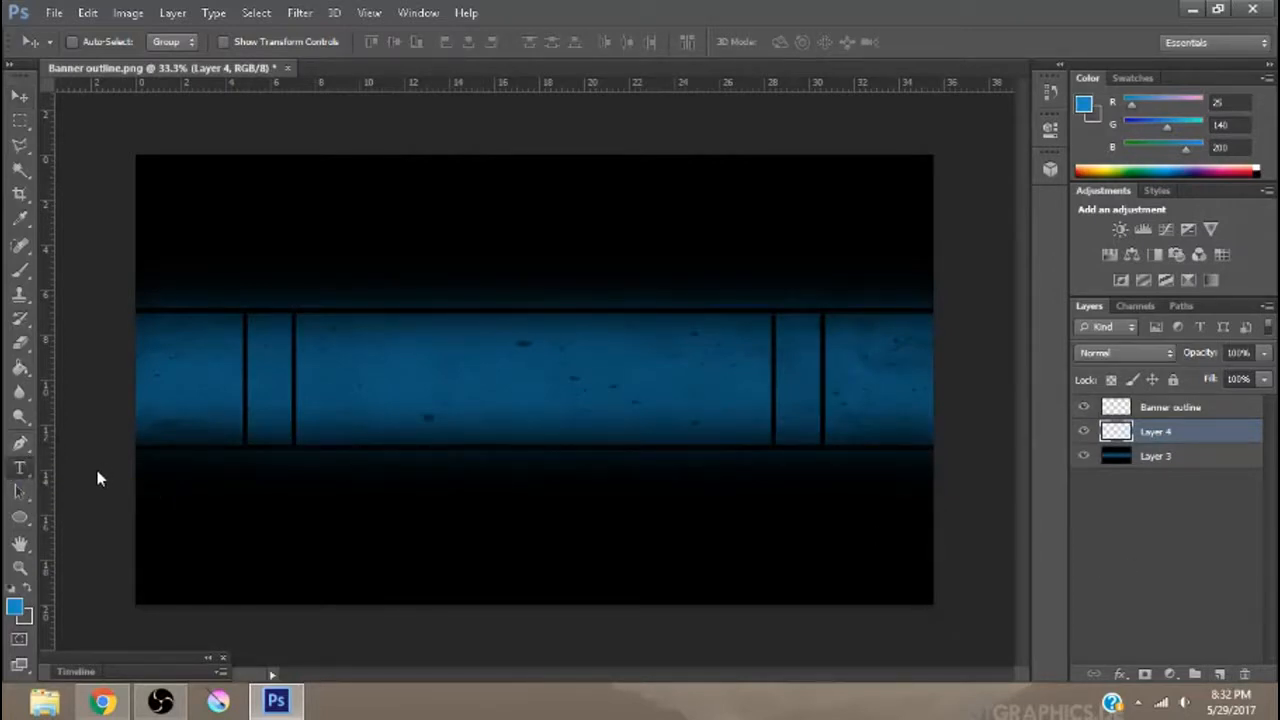
- Set the foreground color to white (ffffff) for the banner text
{"action": "left_click", "coordinate": [16, 607]}
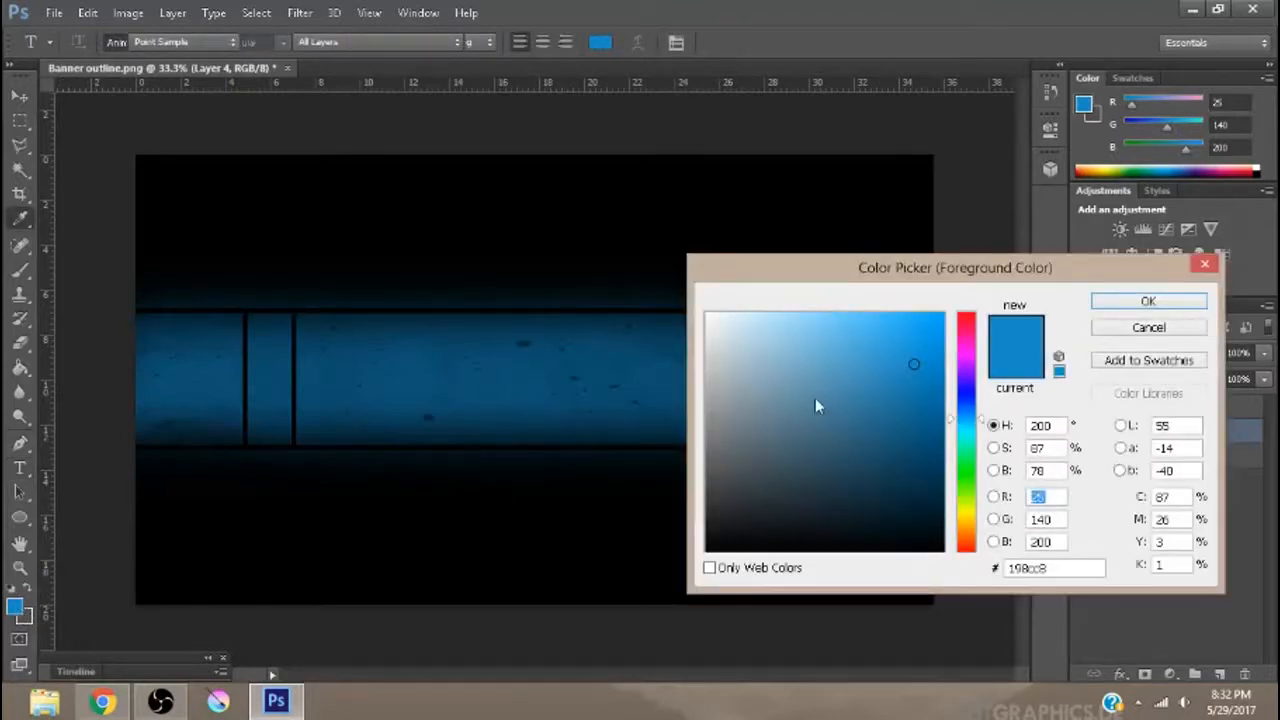
{"action": "mouse_move", "coordinate": [815, 405]}
{"action": "left_mouse_down"}
{"action": "mouse_move", "coordinate": [757, 343]}
{"action": "mouse_move", "coordinate": [734, 354]}
{"action": "mouse_move", "coordinate": [690, 293]}
{"action": "left_mouse_up"}
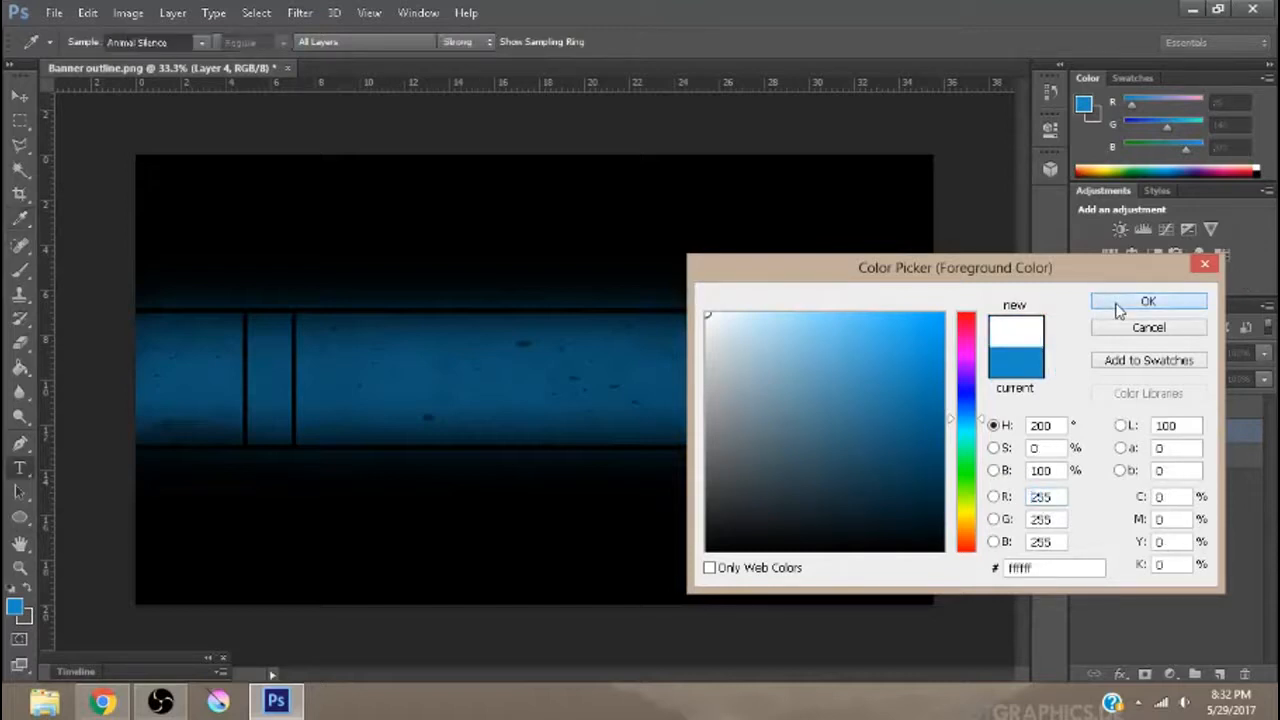
{"action": "left_click", "coordinate": [1148, 302]}
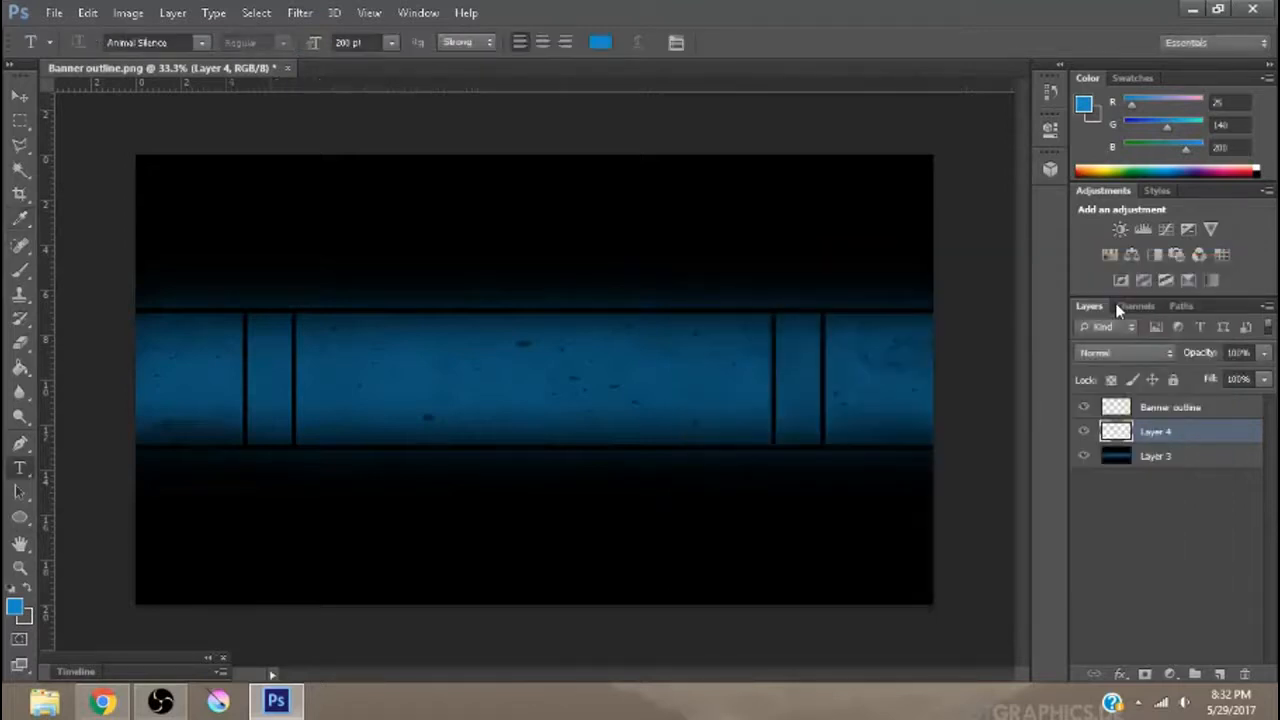
- Add the text YOURNAME in Animal Silence at 200 pt and move it to the center of the blue band
{"action": "left_click", "coordinate": [397, 345]}
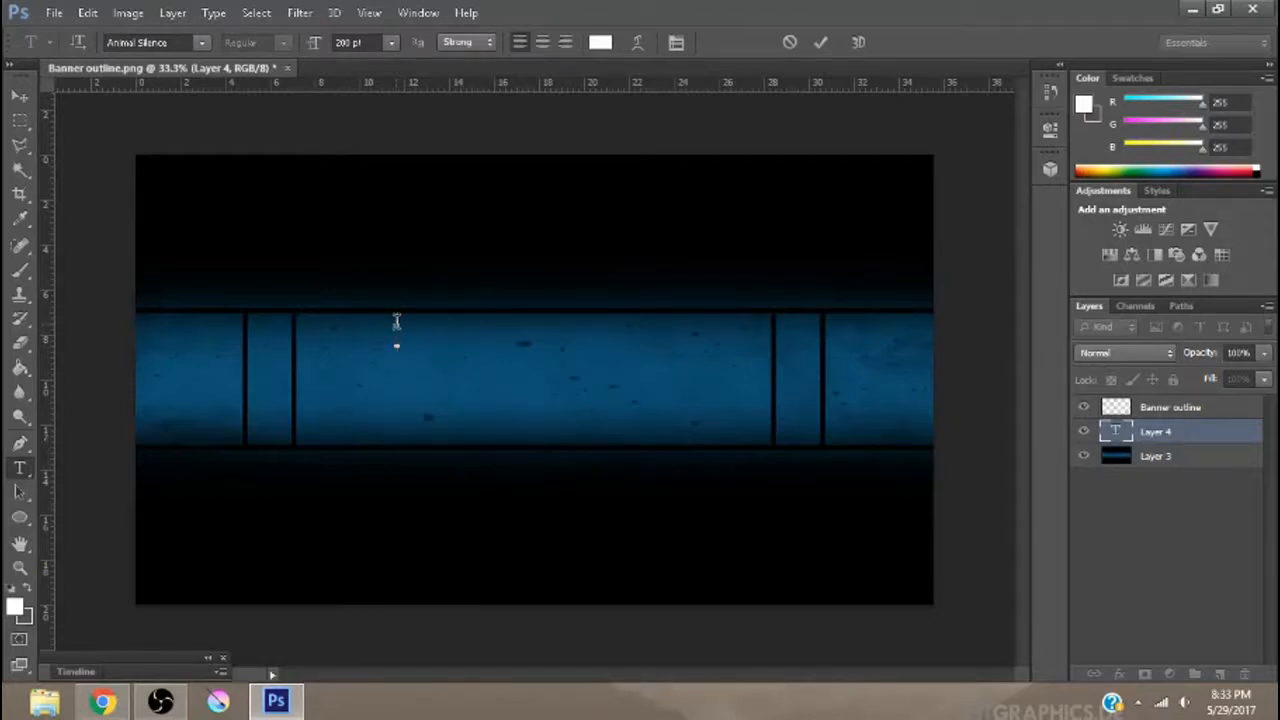
{"action": "type", "text": "YOURNAME"}
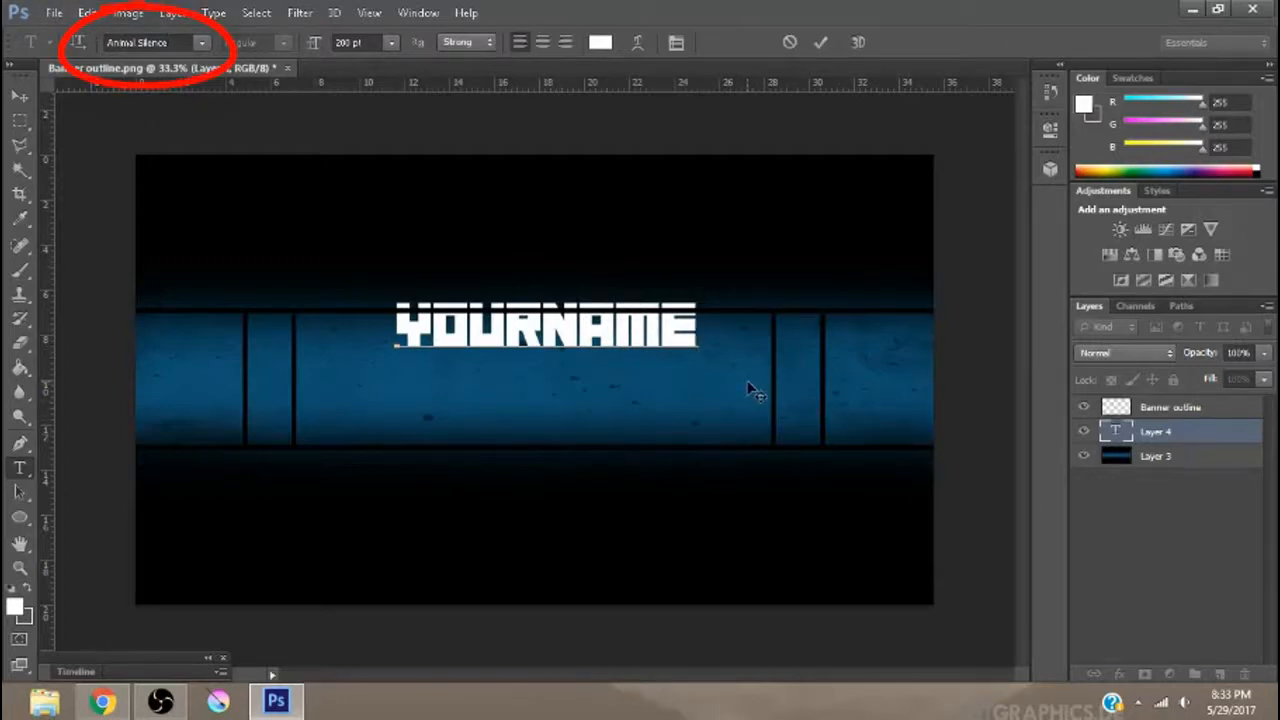
{"action": "left_click", "coordinate": [19, 97]}
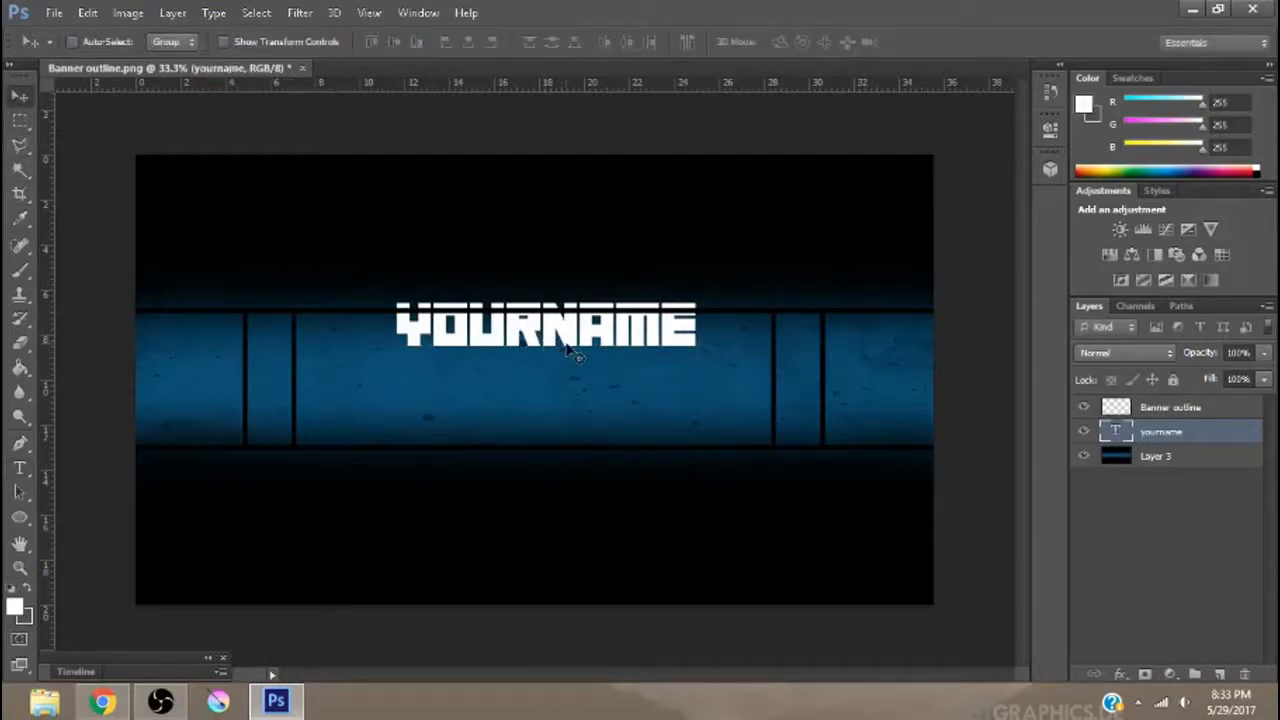
{"action": "left_click_drag", "start_coordinate": [567, 348], "coordinate": [560, 398]}
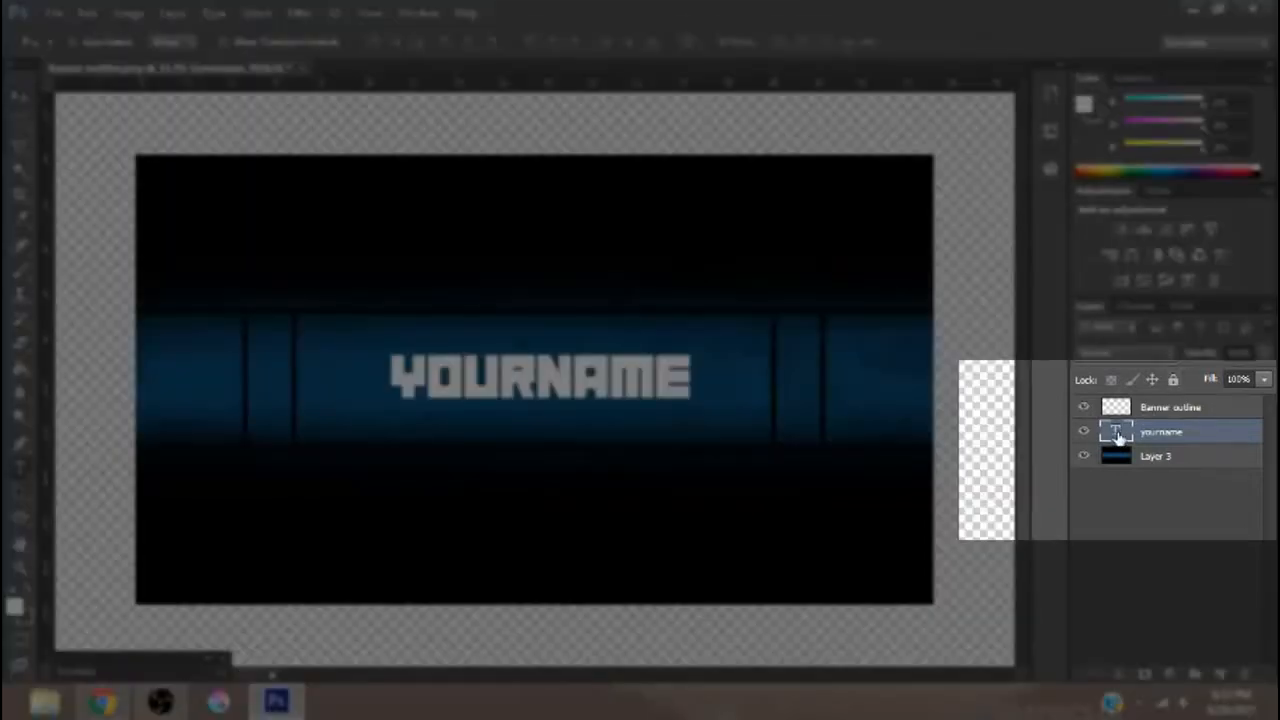
- Color the letters YOUR in the yourname text blue (149fc7), leaving NAME white, and finish editing the text
{"action": "double_click", "coordinate": [1116, 431]}
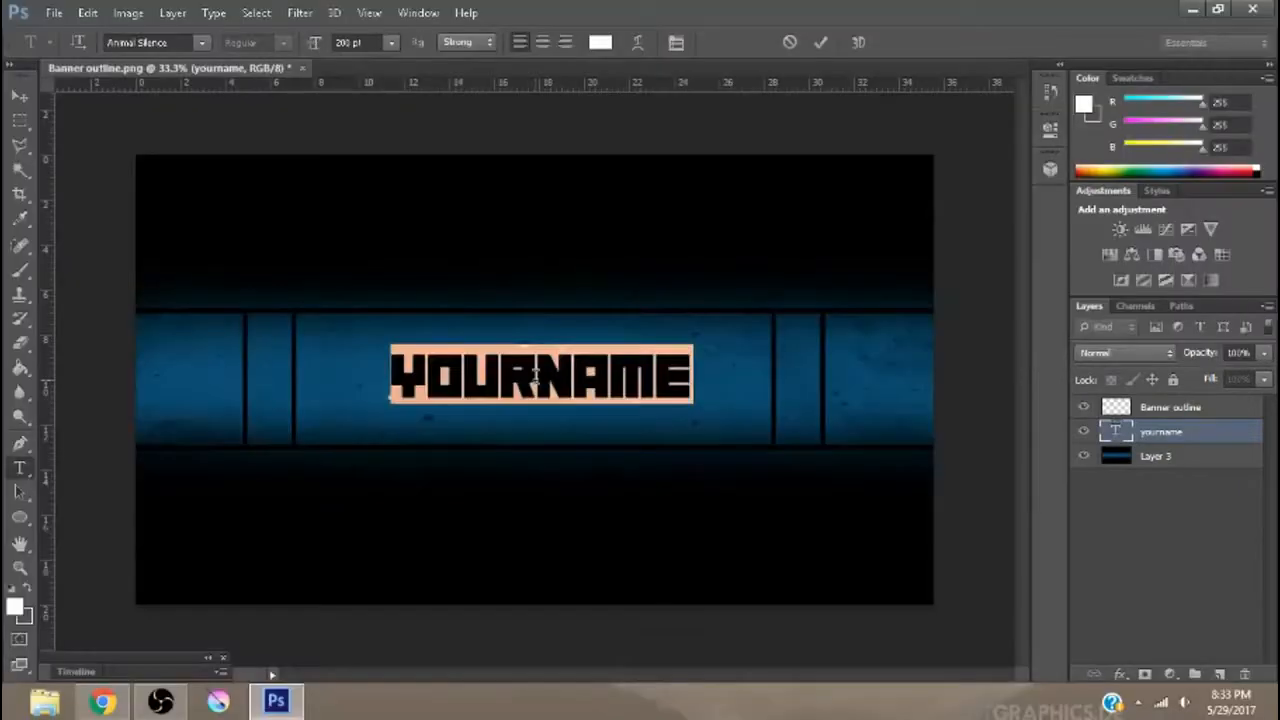
{"action": "left_click", "coordinate": [537, 375]}
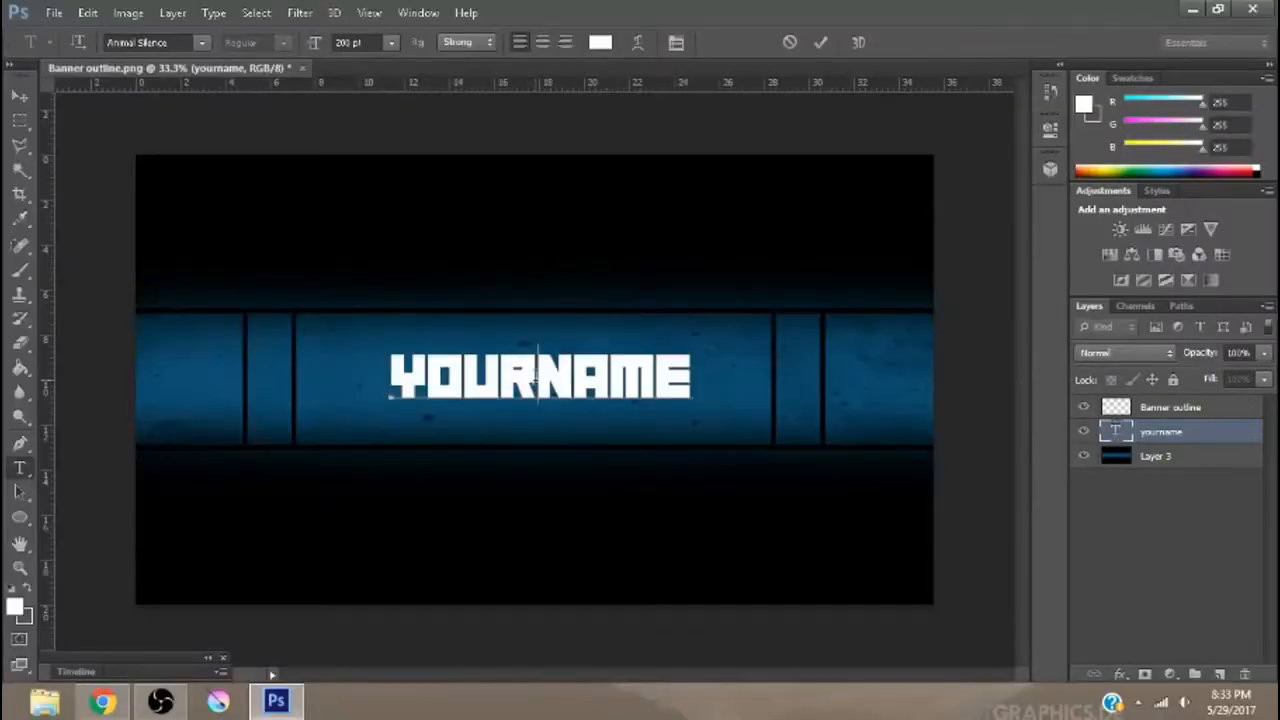
{"action": "left_click_drag", "start_coordinate": [520, 376], "coordinate": [397, 391]}
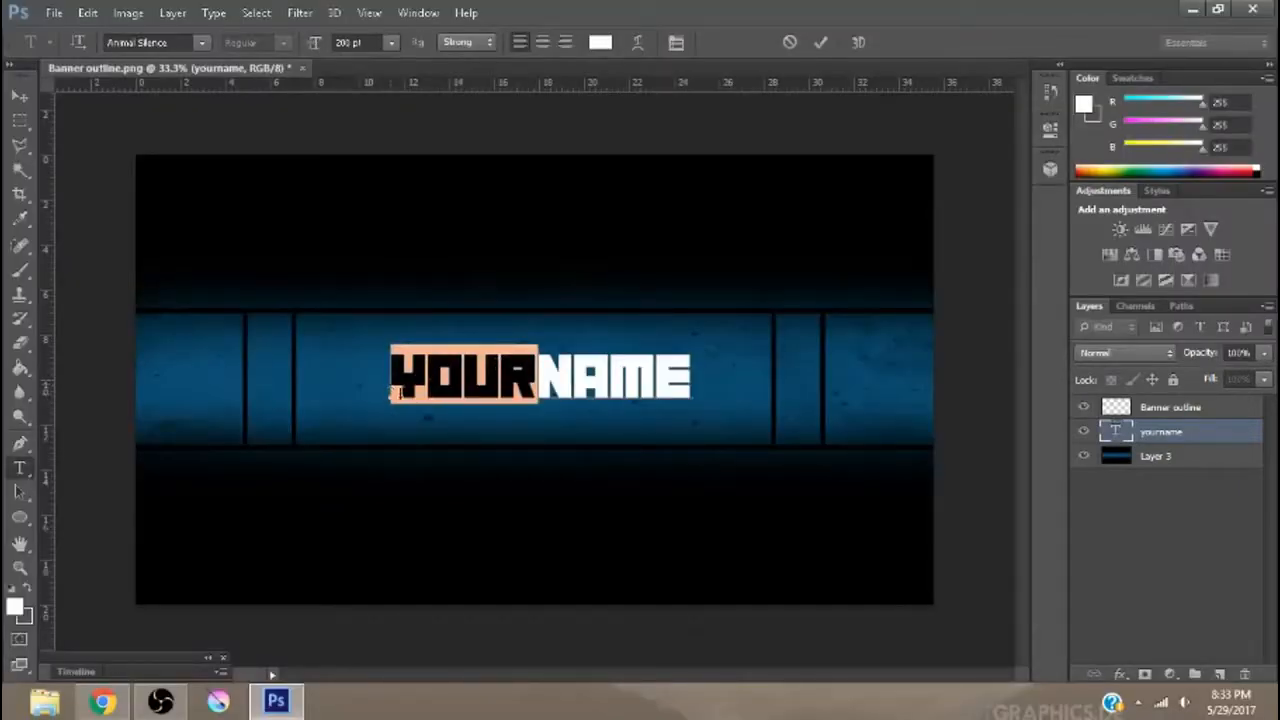
{"action": "left_click", "coordinate": [598, 44]}
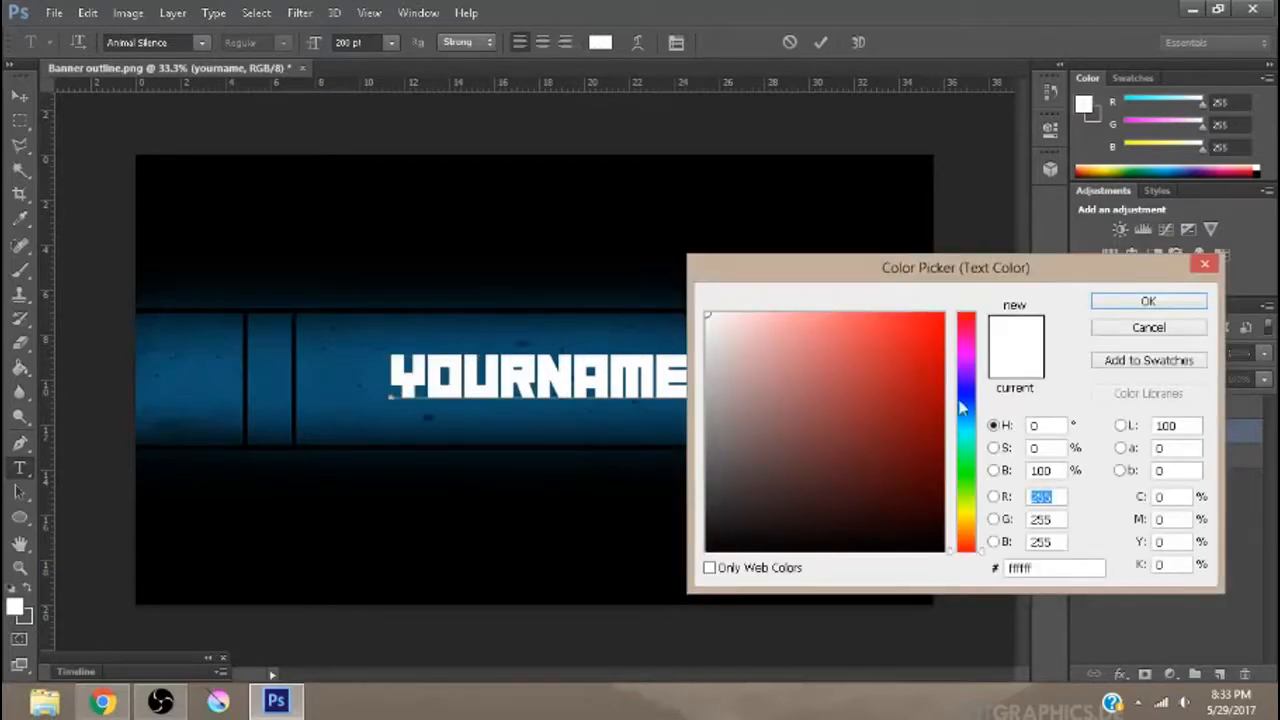
{"action": "left_click", "coordinate": [965, 415]}
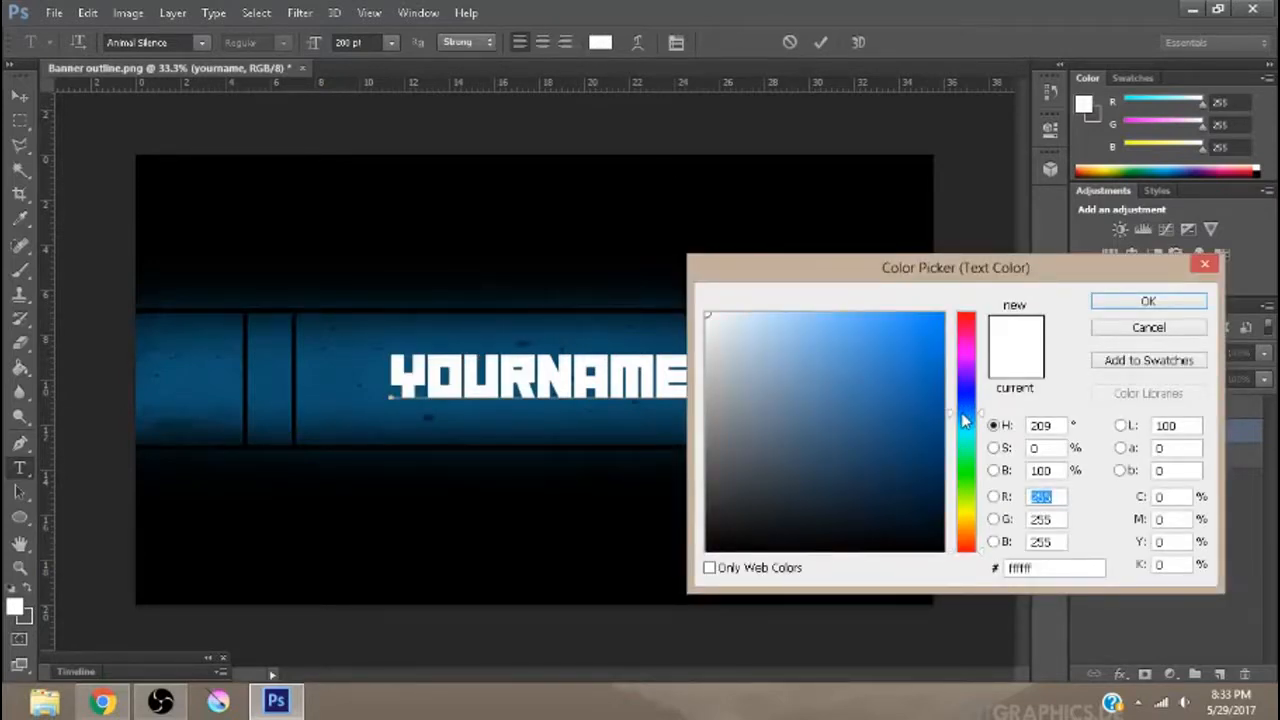
{"action": "left_click", "coordinate": [919, 365]}
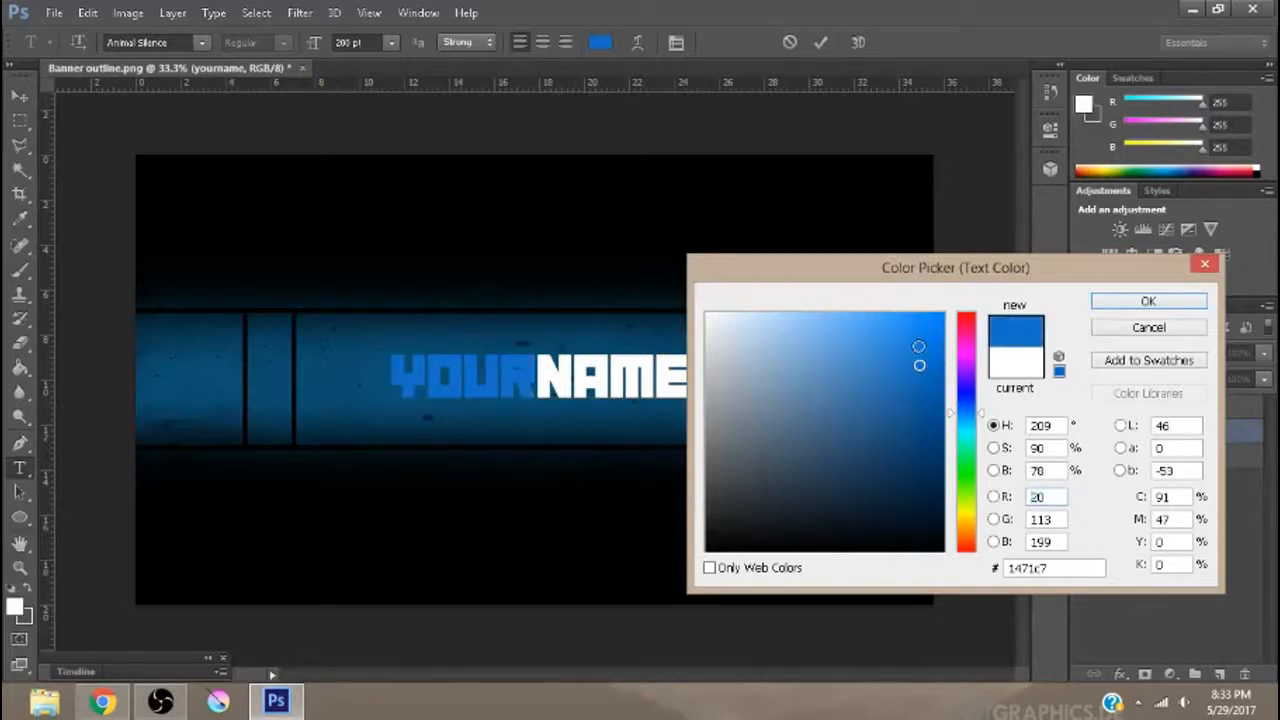
{"action": "left_click", "coordinate": [965, 429]}
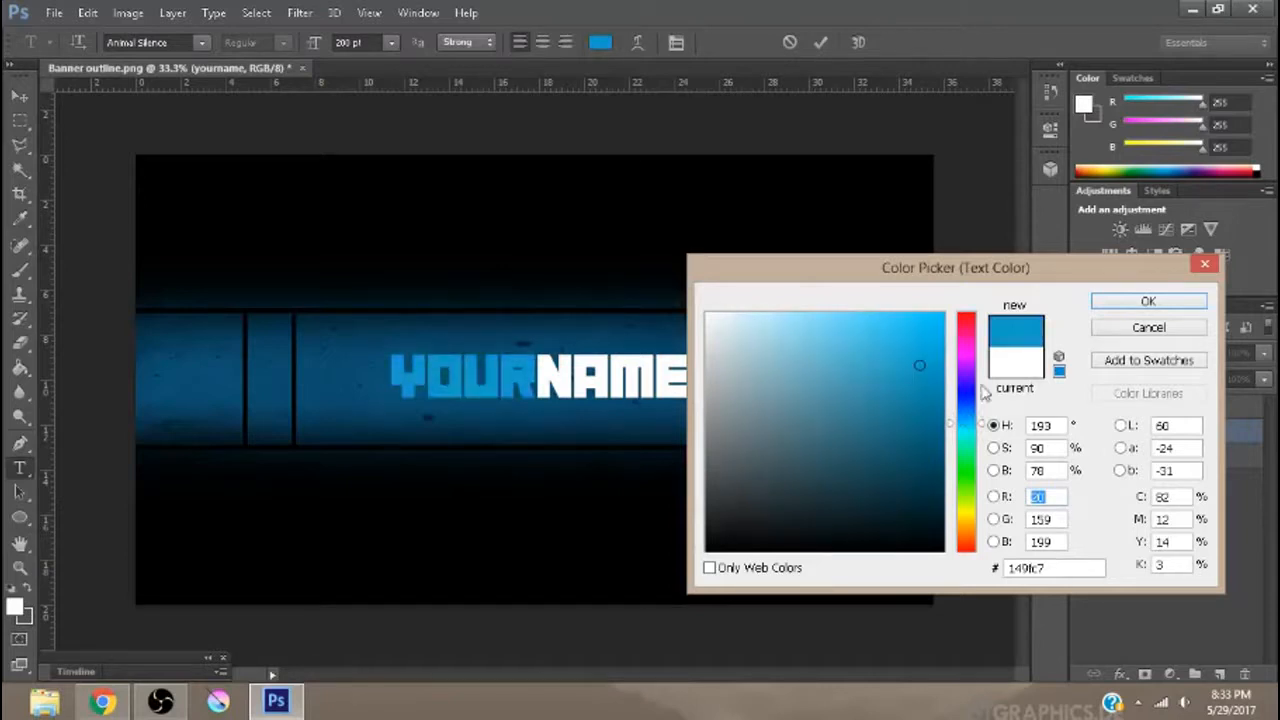
{"action": "left_click", "coordinate": [1147, 303]}
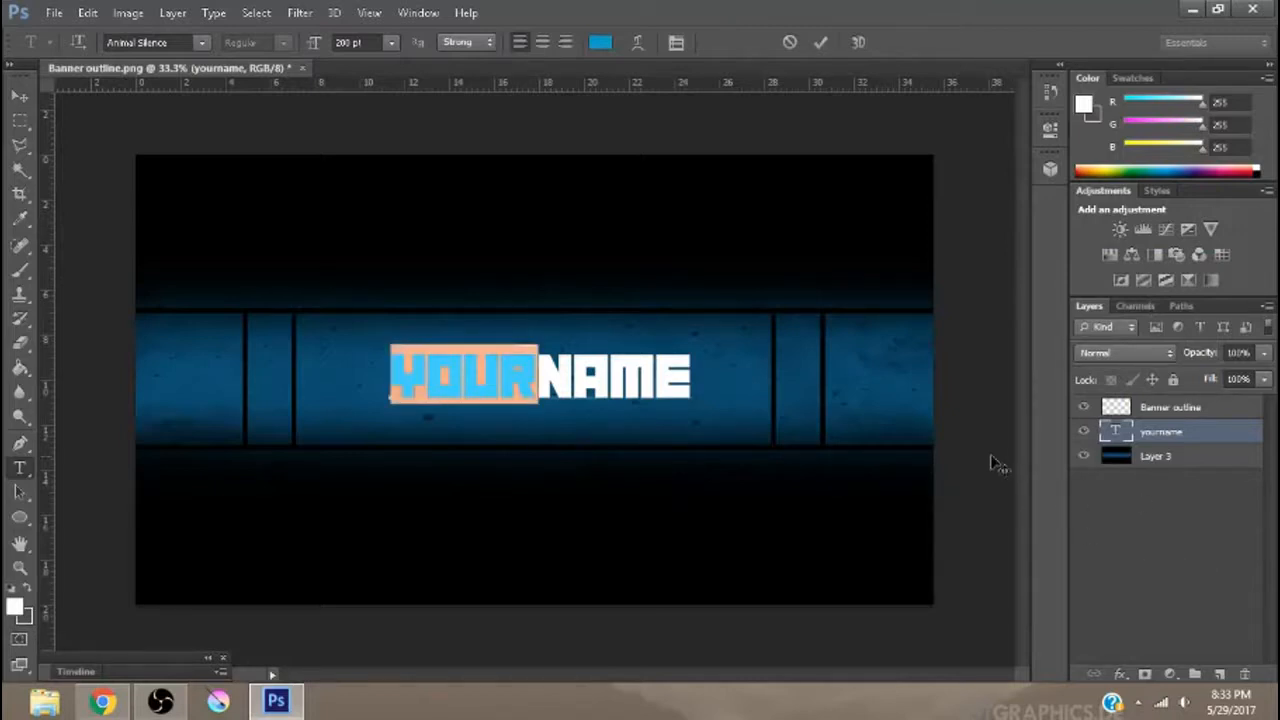
{"action": "left_click", "coordinate": [20, 96]}
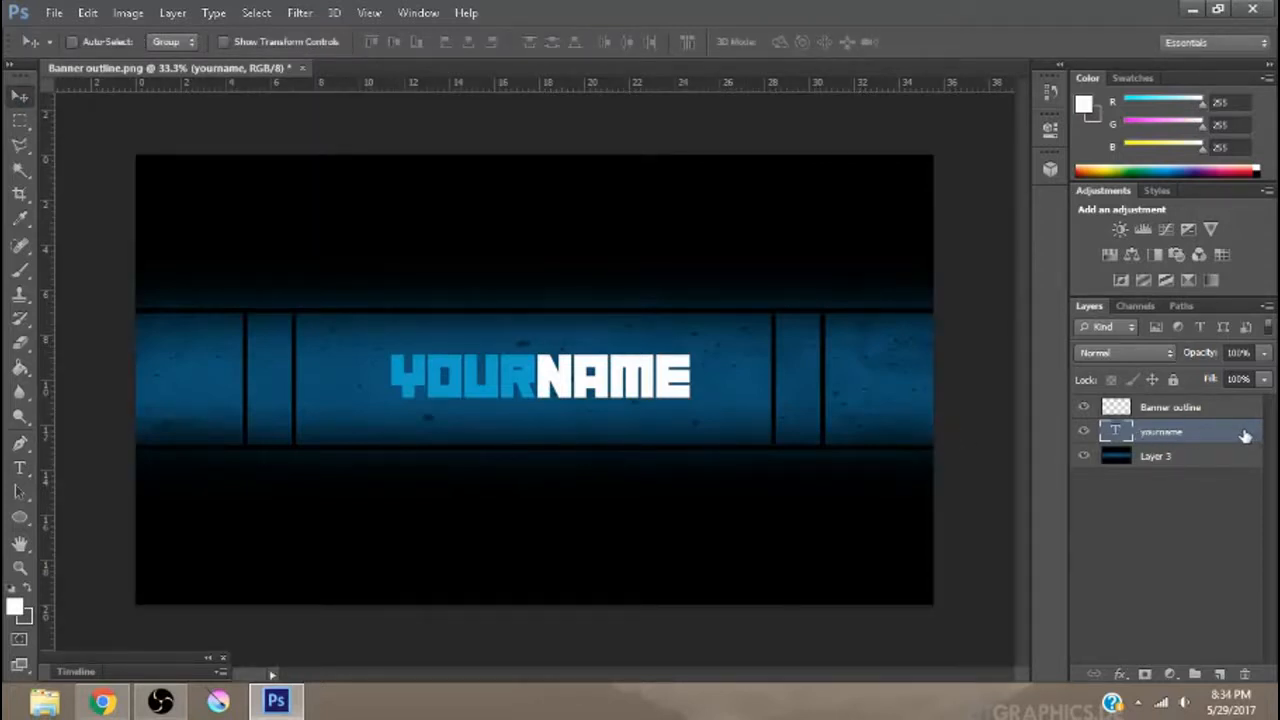
- Add a linear black-to-white Gradient Overlay to the yourname text layer at about 25% opacity
{"action": "left_click", "coordinate": [1018, 422]}
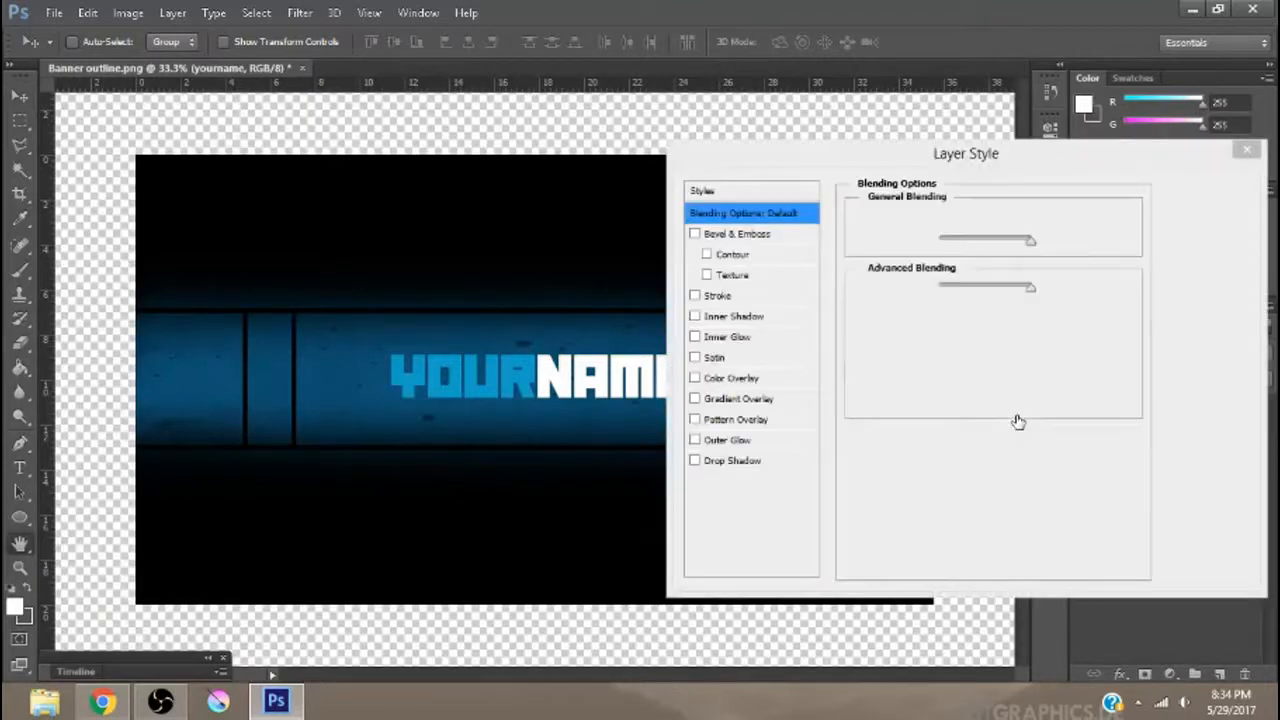
{"action": "left_click", "coordinate": [735, 399]}
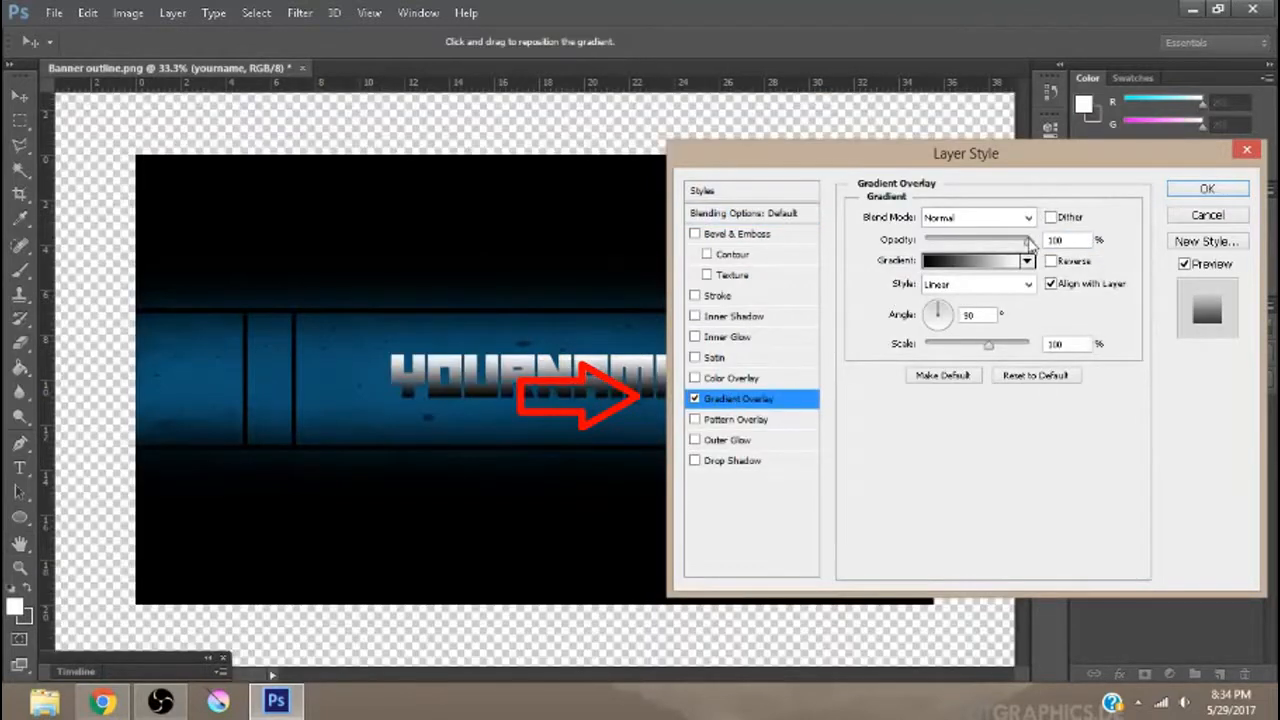
{"action": "left_click_drag", "start_coordinate": [1030, 247], "coordinate": [960, 246]}
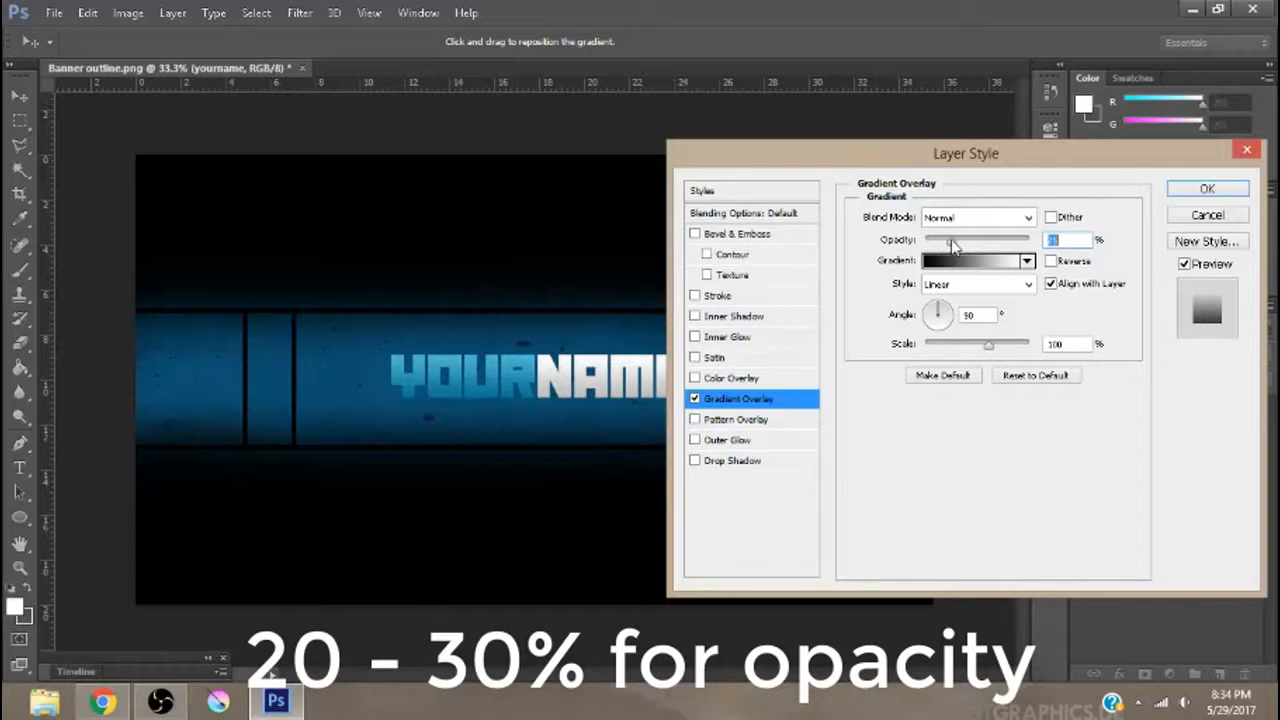
- Add an Inner Glow to the text with a size of 13 px and about 28% opacity
{"action": "left_click", "coordinate": [738, 338]}
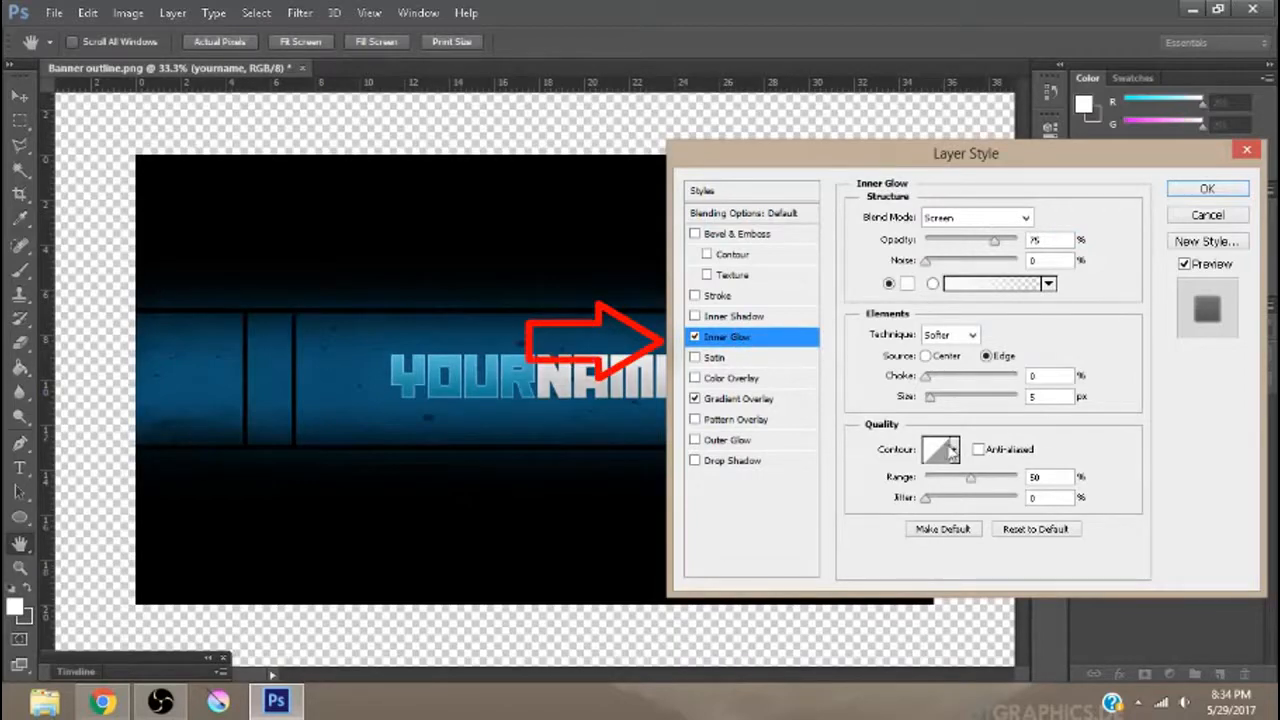
{"action": "left_click_drag", "start_coordinate": [933, 395], "coordinate": [938, 403]}
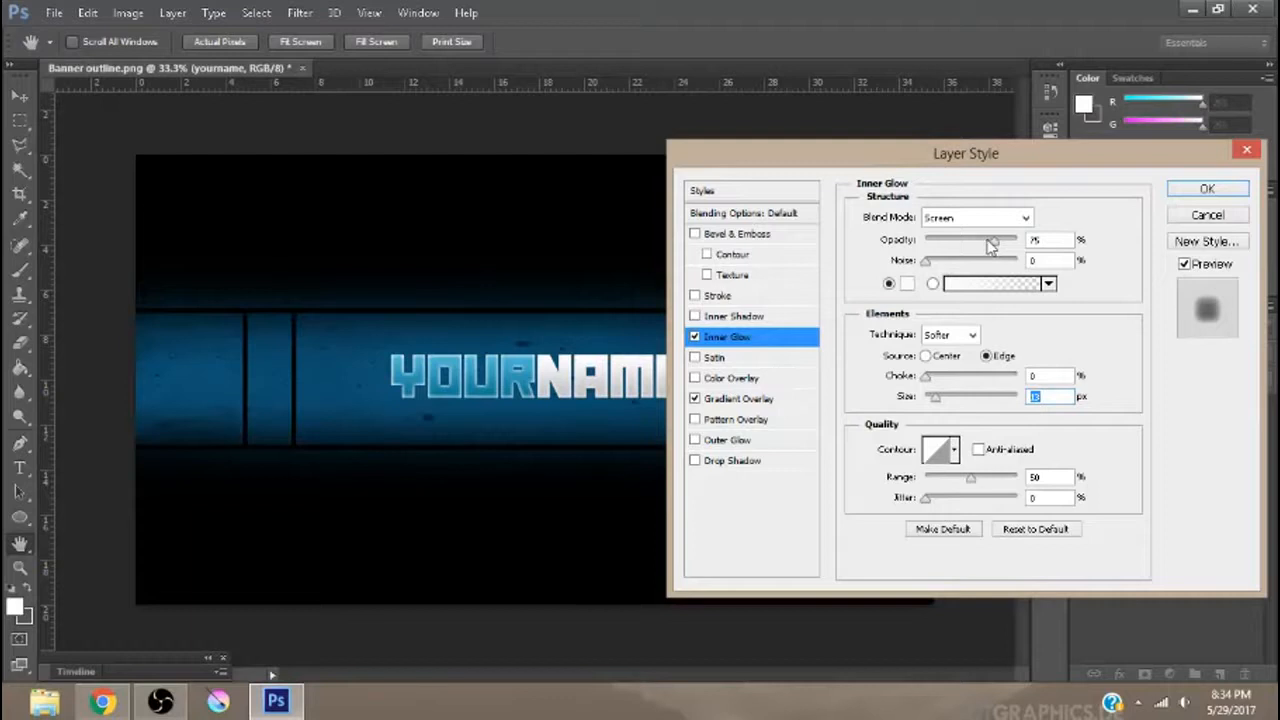
{"action": "left_click_drag", "start_coordinate": [990, 246], "coordinate": [950, 248]}
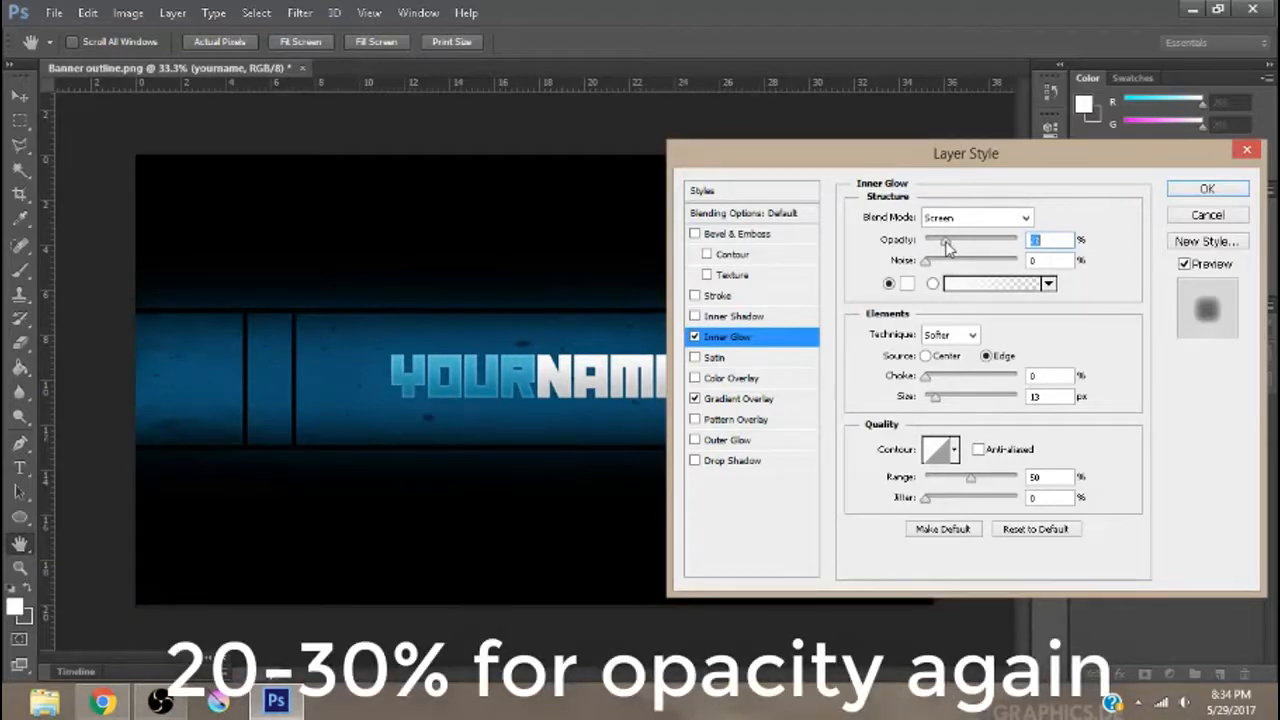
{"action": "left_click_drag", "start_coordinate": [947, 246], "coordinate": [953, 248]}
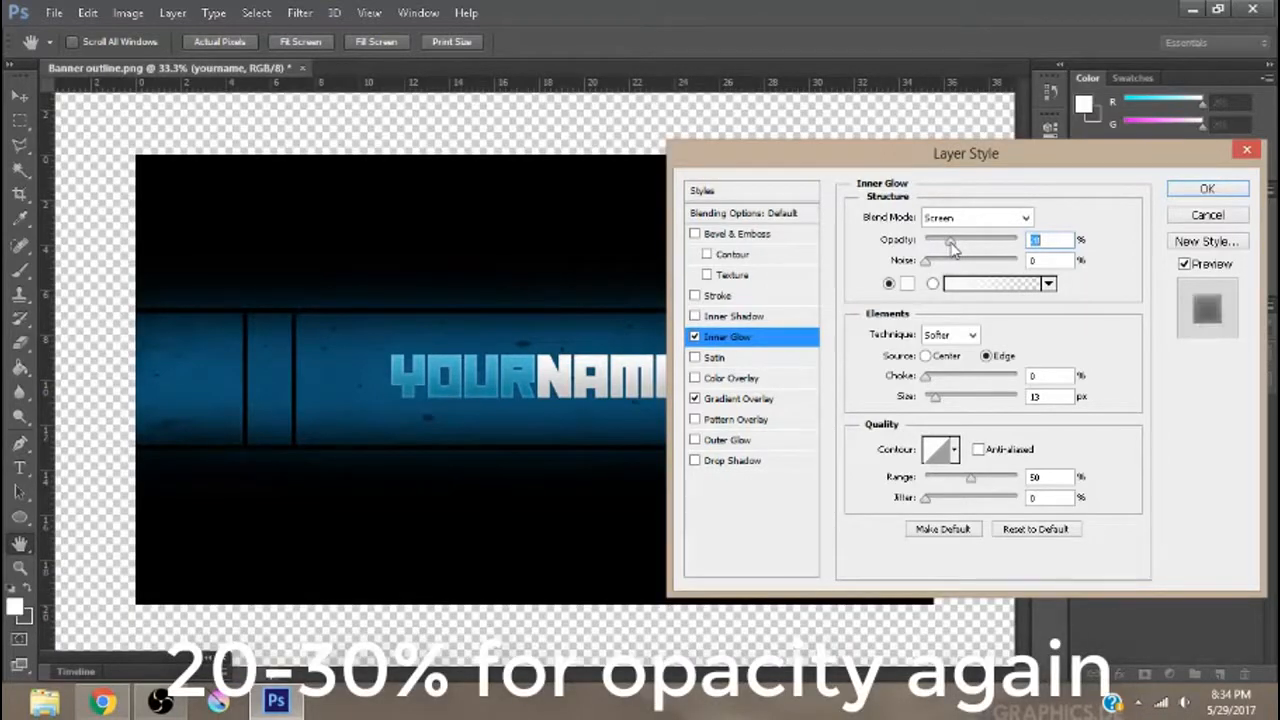
- Add an Outer Glow to the text in Overlay blend mode, about 8 px in size with reduced opacity, and apply the layer styles
{"action": "left_click", "coordinate": [740, 441]}
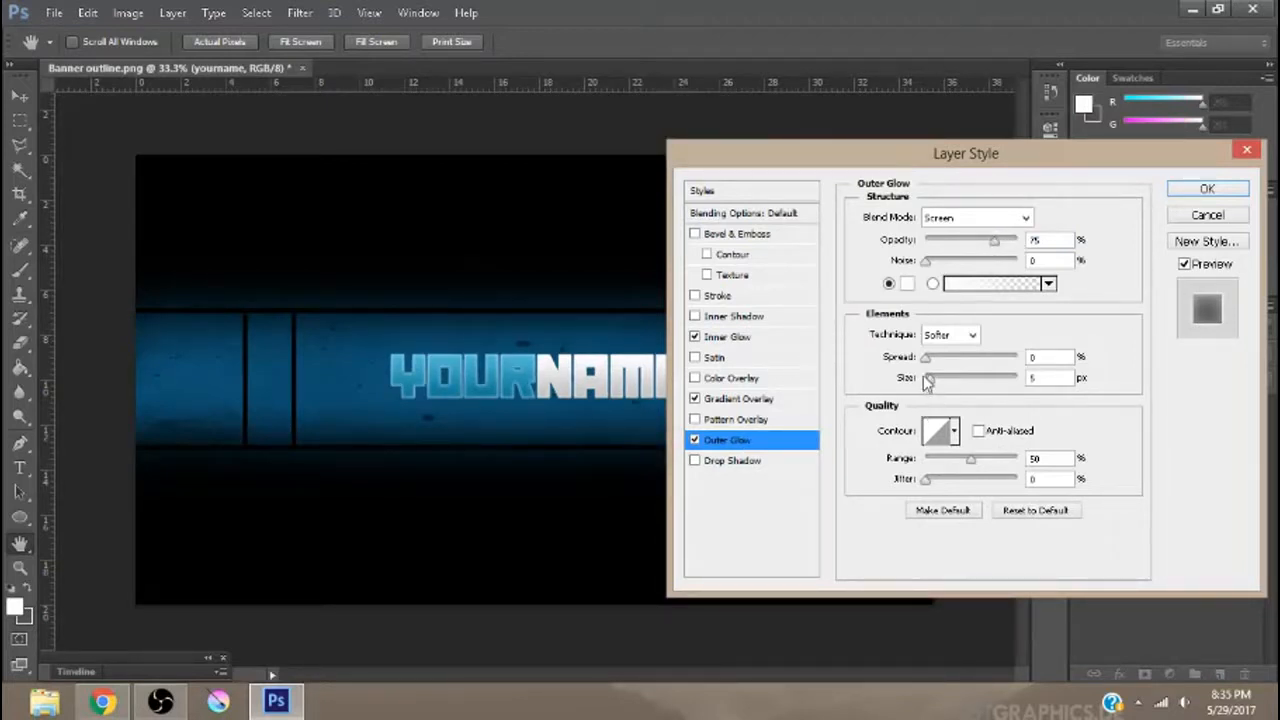
{"action": "left_click_drag", "start_coordinate": [930, 382], "coordinate": [940, 383]}
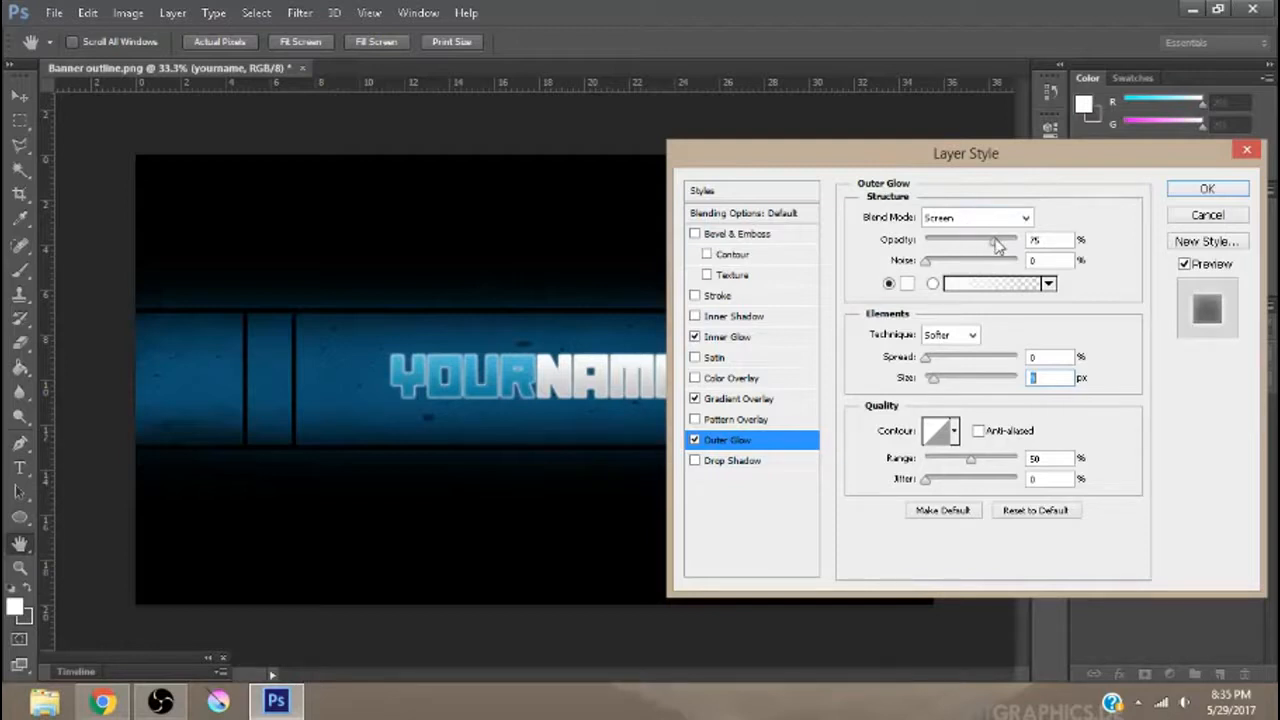
{"action": "left_click", "coordinate": [988, 246]}
{"action": "left_click", "coordinate": [990, 217]}
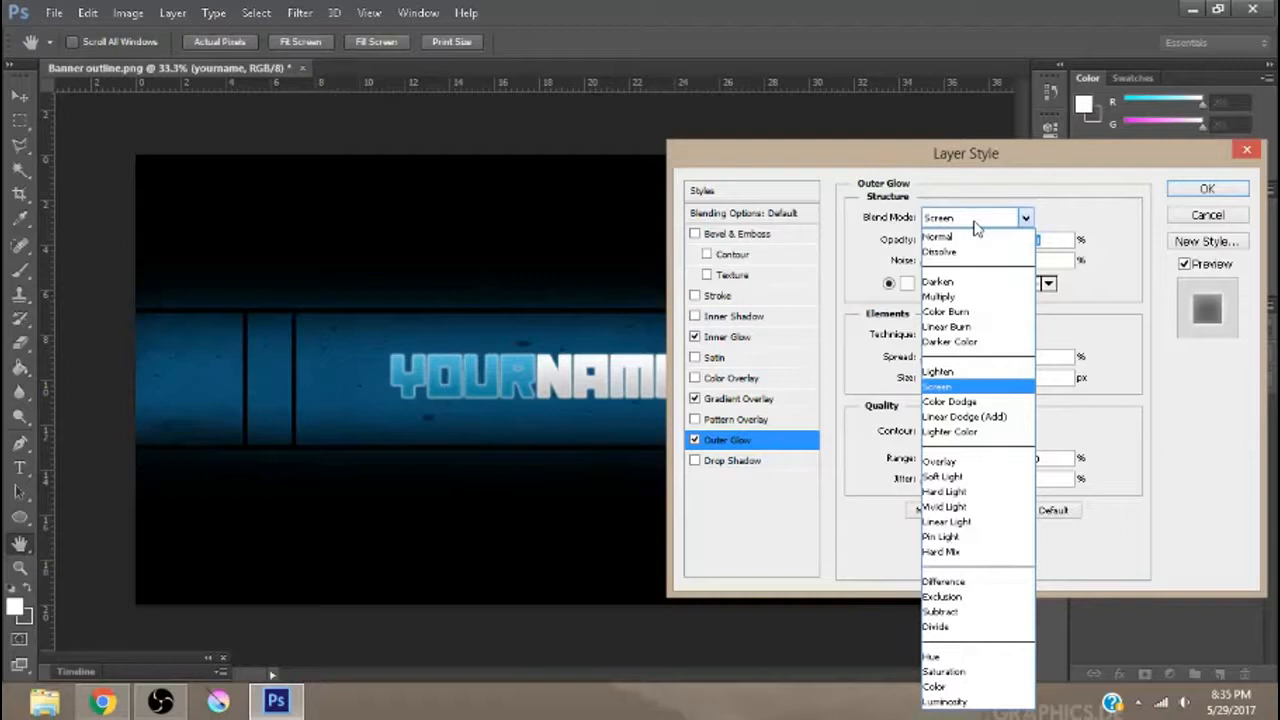
{"action": "left_click", "coordinate": [940, 462]}
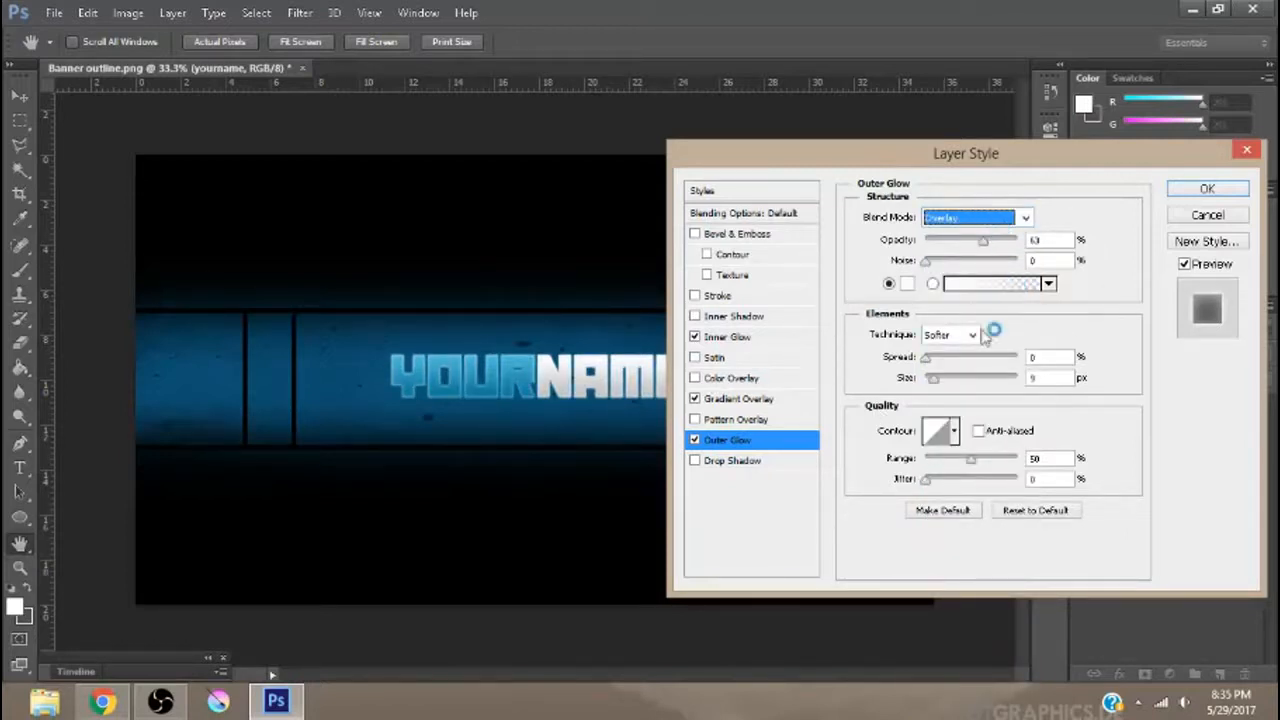
{"action": "left_click", "coordinate": [984, 242]}
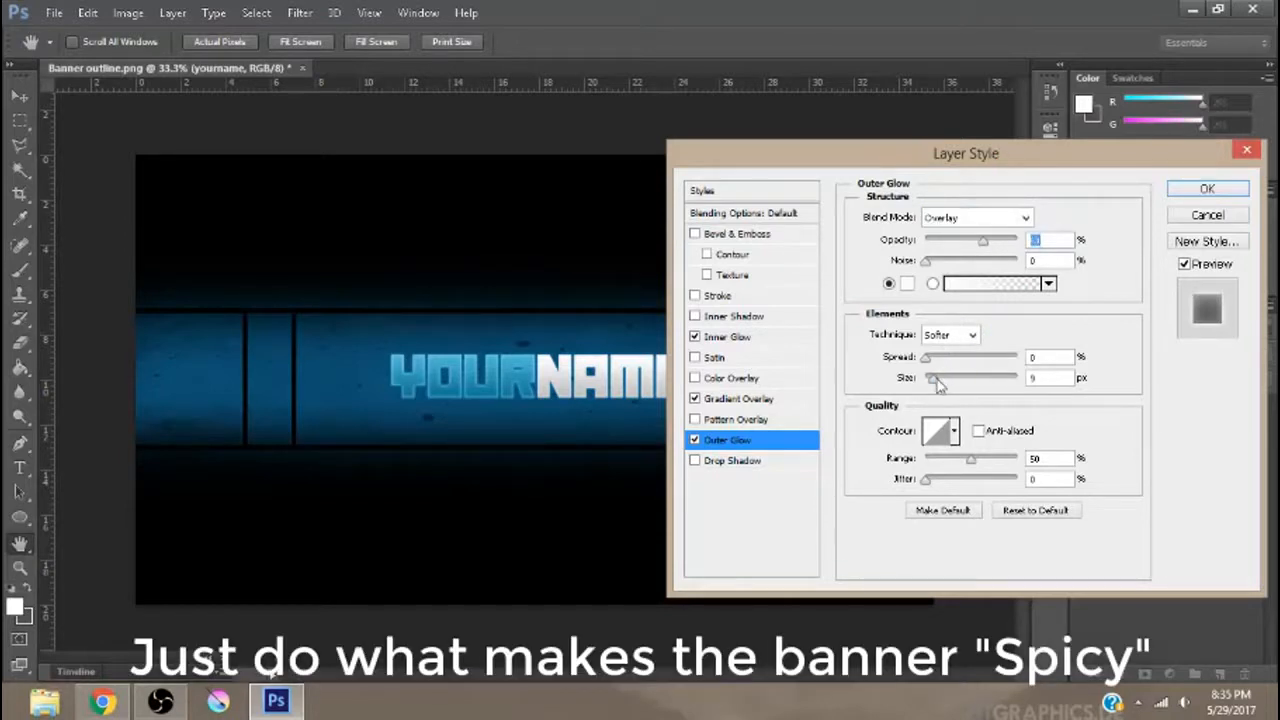
{"action": "left_click_drag", "start_coordinate": [938, 386], "coordinate": [940, 389]}
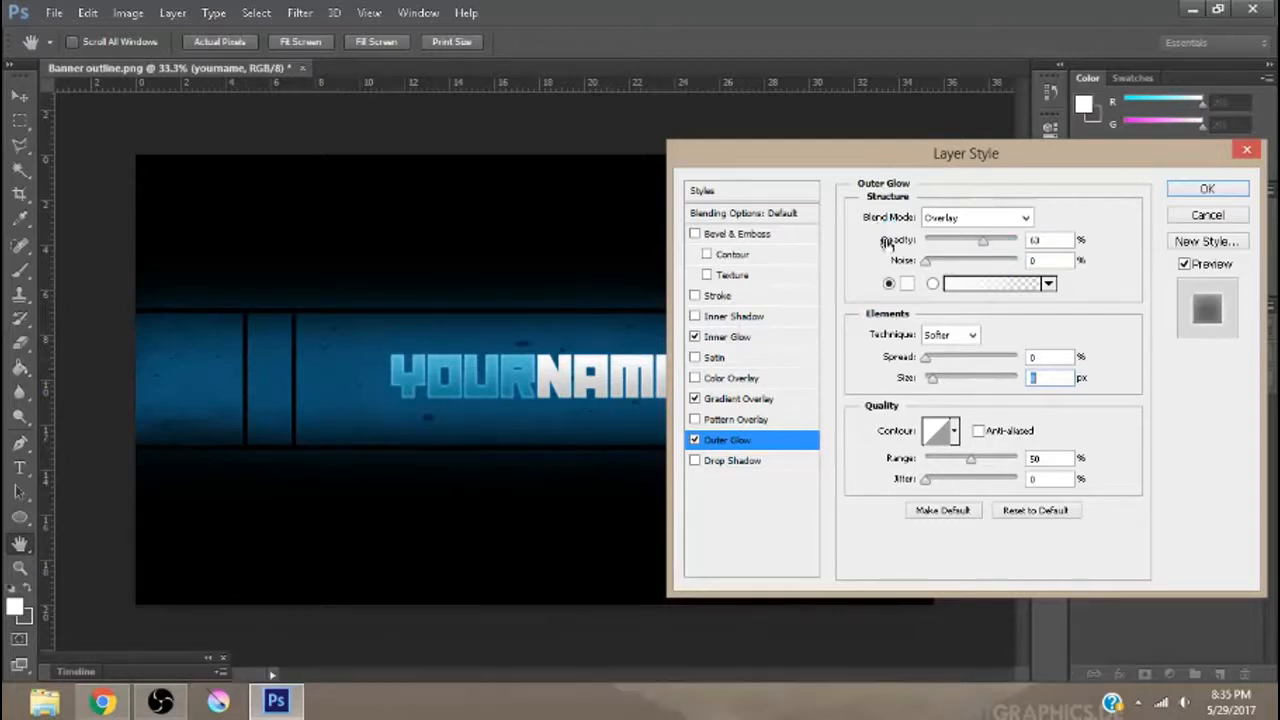
{"action": "left_click", "coordinate": [992, 246]}
{"action": "left_click", "coordinate": [1206, 190]}
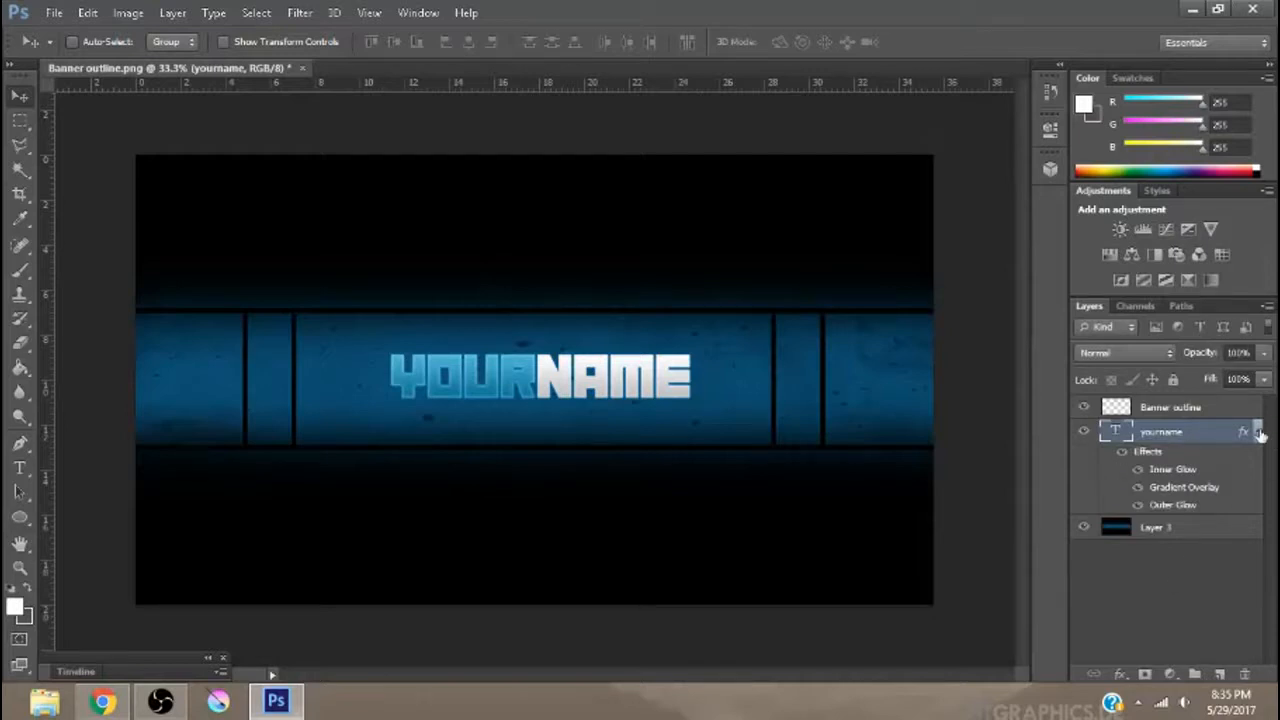
- Collapse the text layer's effects list and merge the yourname text layer with Layer 3
{"action": "left_click", "coordinate": [1256, 433]}
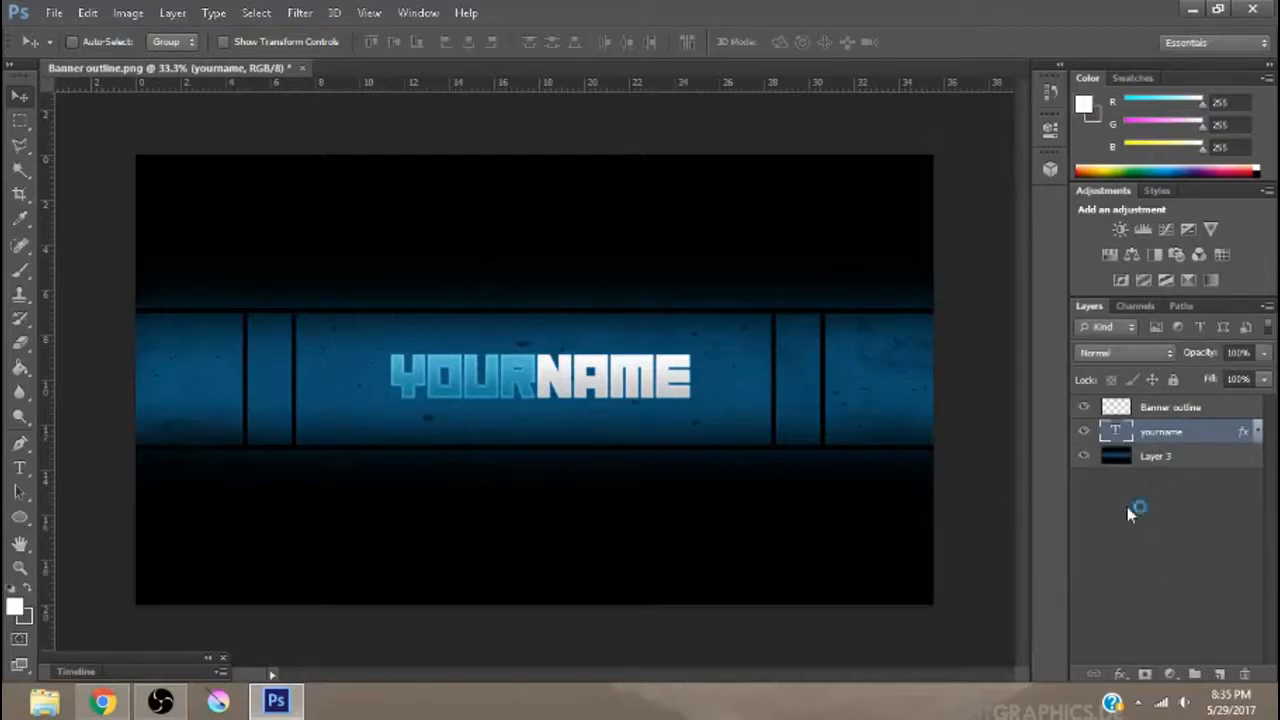
{"action": "left_click", "coordinate": [1152, 458], "text": "shift"}
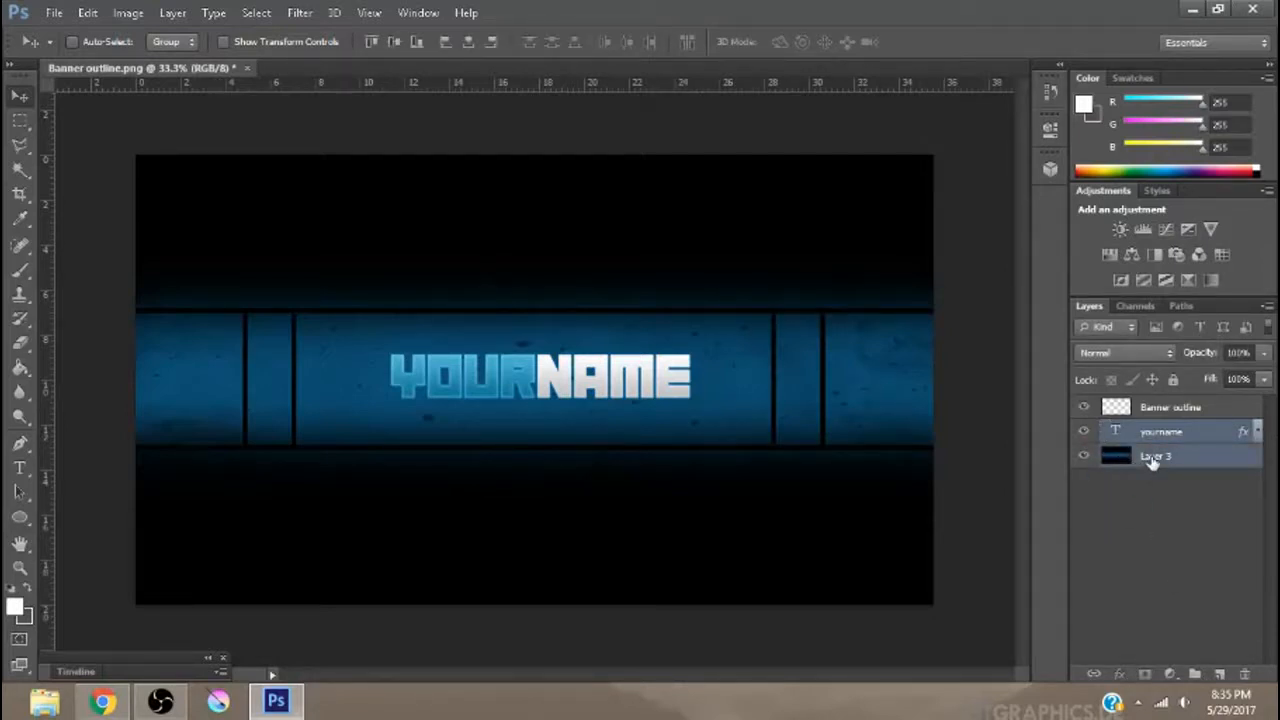
{"action": "key", "text": "ctrl+e"}
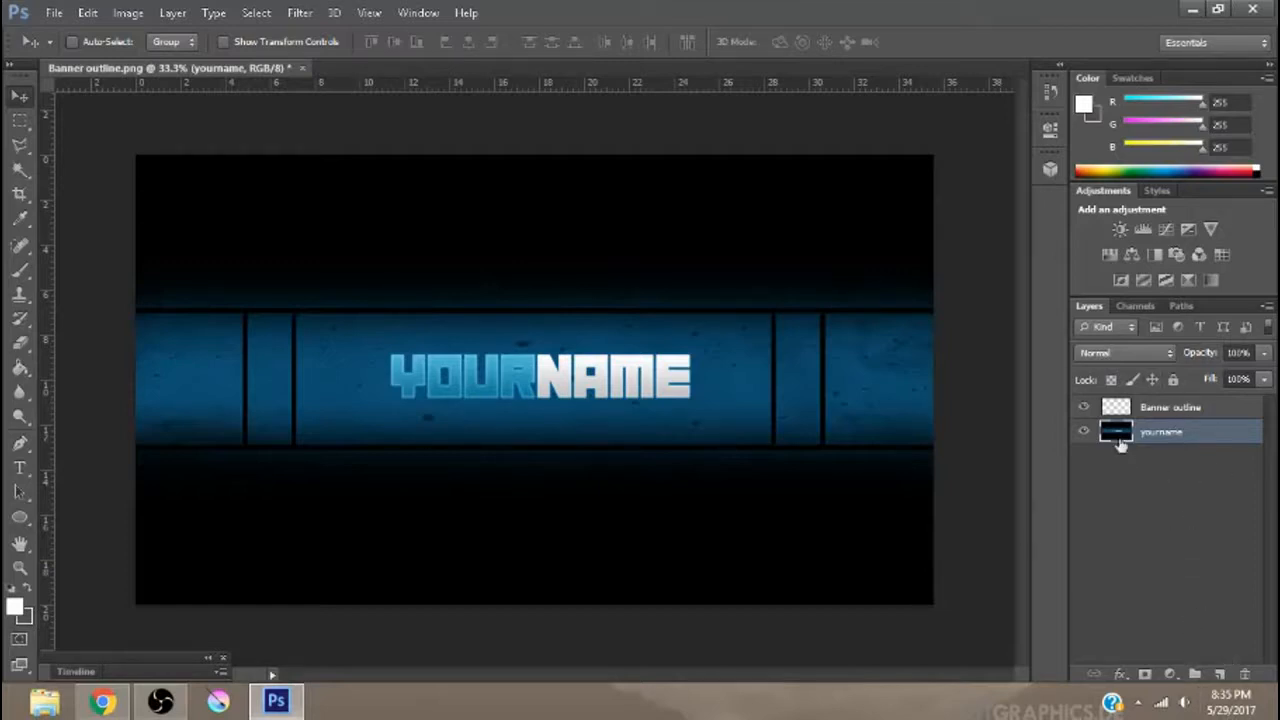
- Remove the black areas above and below the blue band with rectangular selections, leaving only the band
{"action": "left_click", "coordinate": [19, 120]}
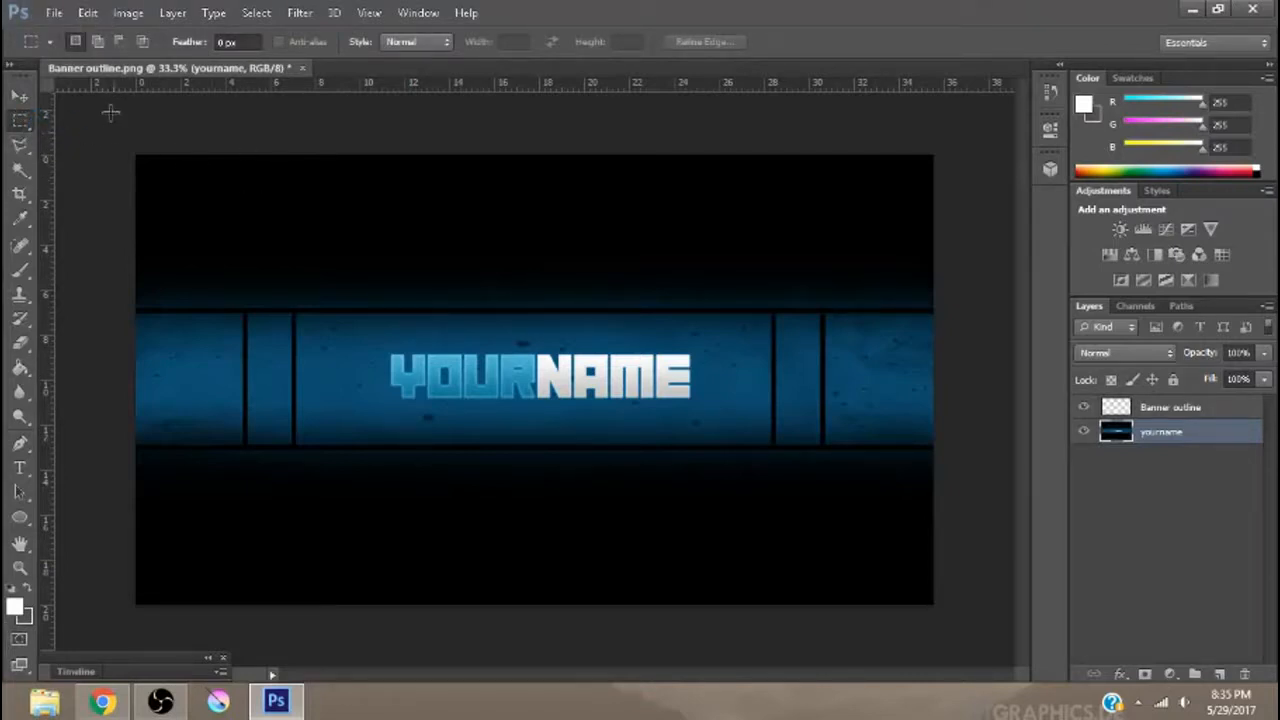
{"action": "left_click_drag", "start_coordinate": [108, 110], "coordinate": [954, 310]}
{"action": "key", "text": "ctrl+x"}
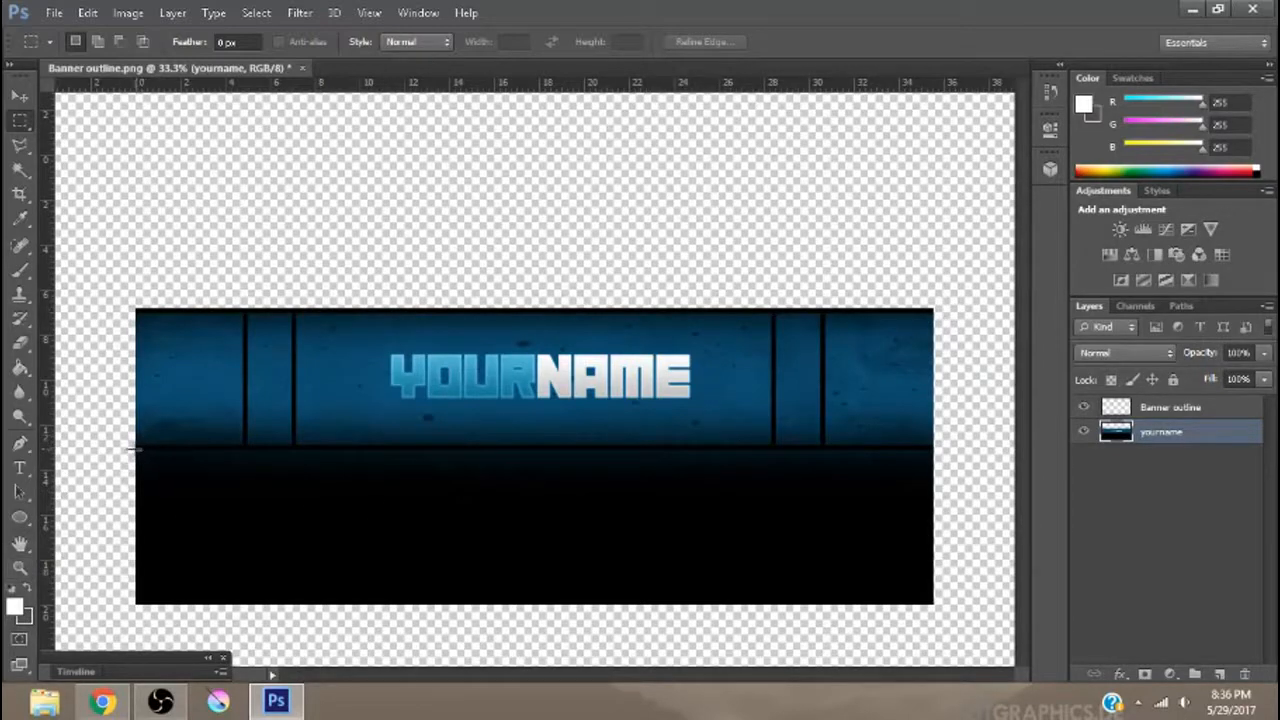
{"action": "left_click_drag", "start_coordinate": [130, 447], "coordinate": [983, 612]}
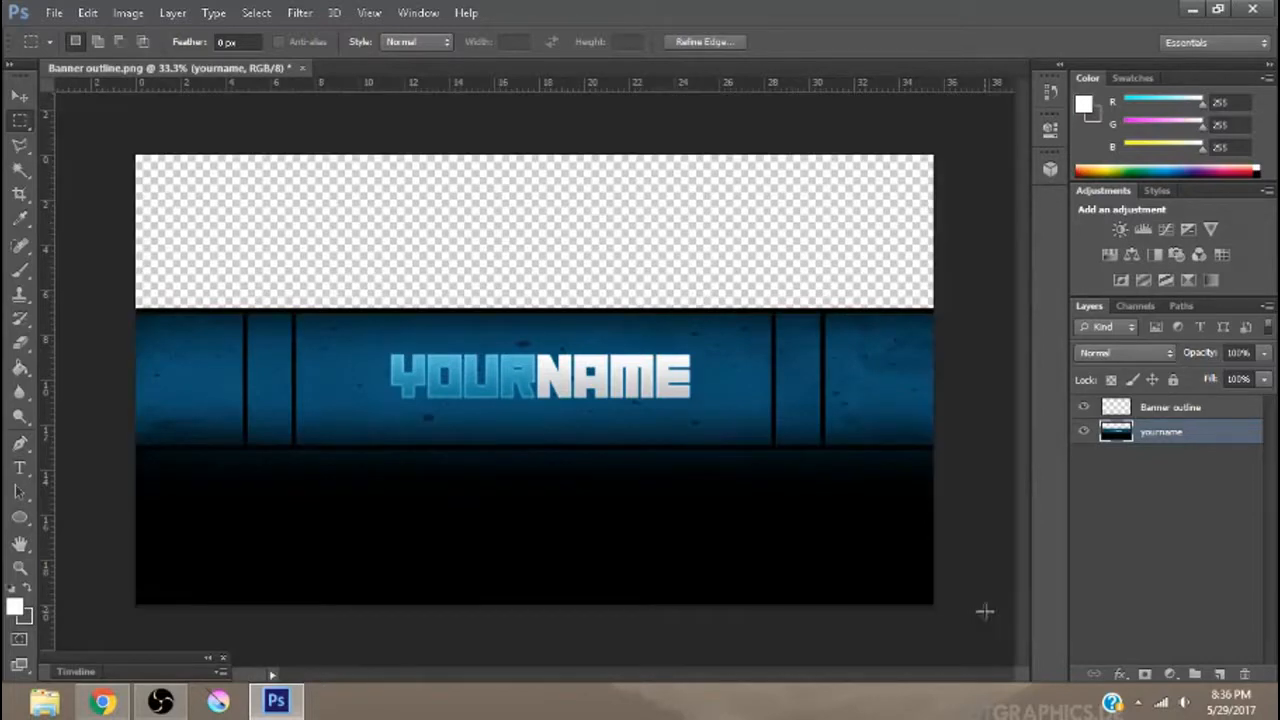
{"action": "key", "text": "Delete"}
- Delete the Banner outline layer
{"action": "left_click", "coordinate": [19, 96]}
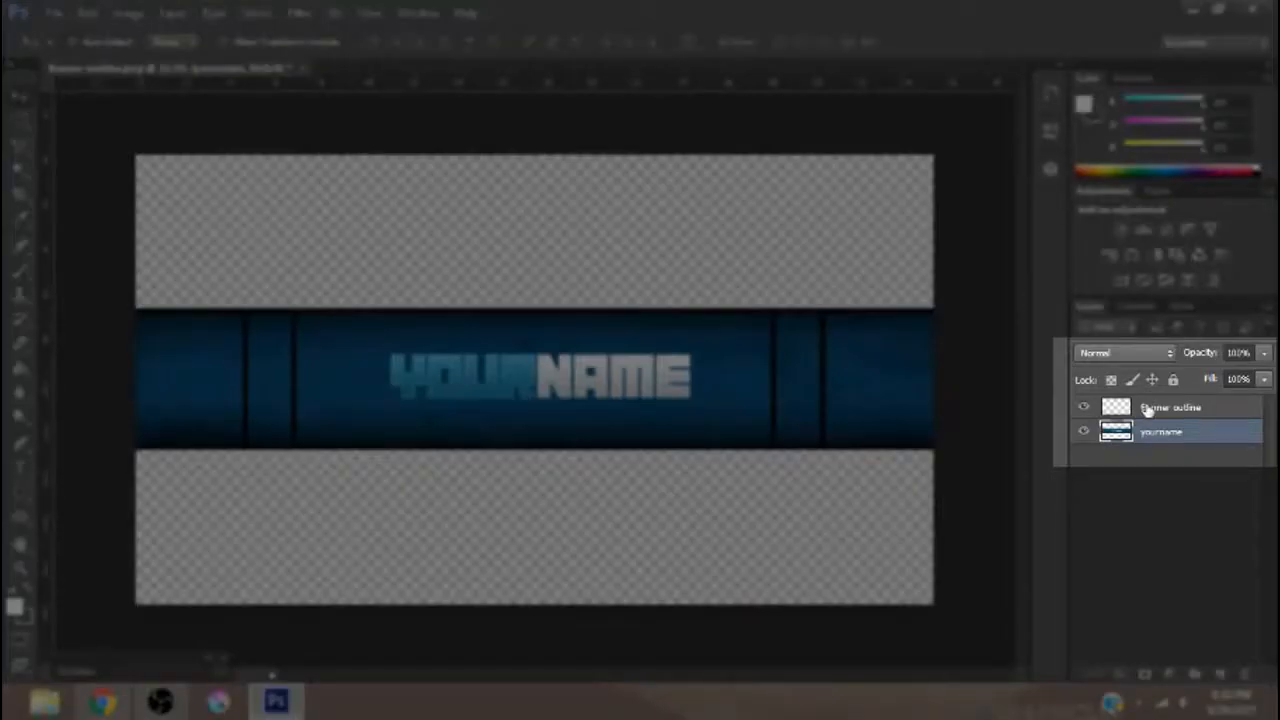
{"action": "left_click", "coordinate": [1148, 410]}
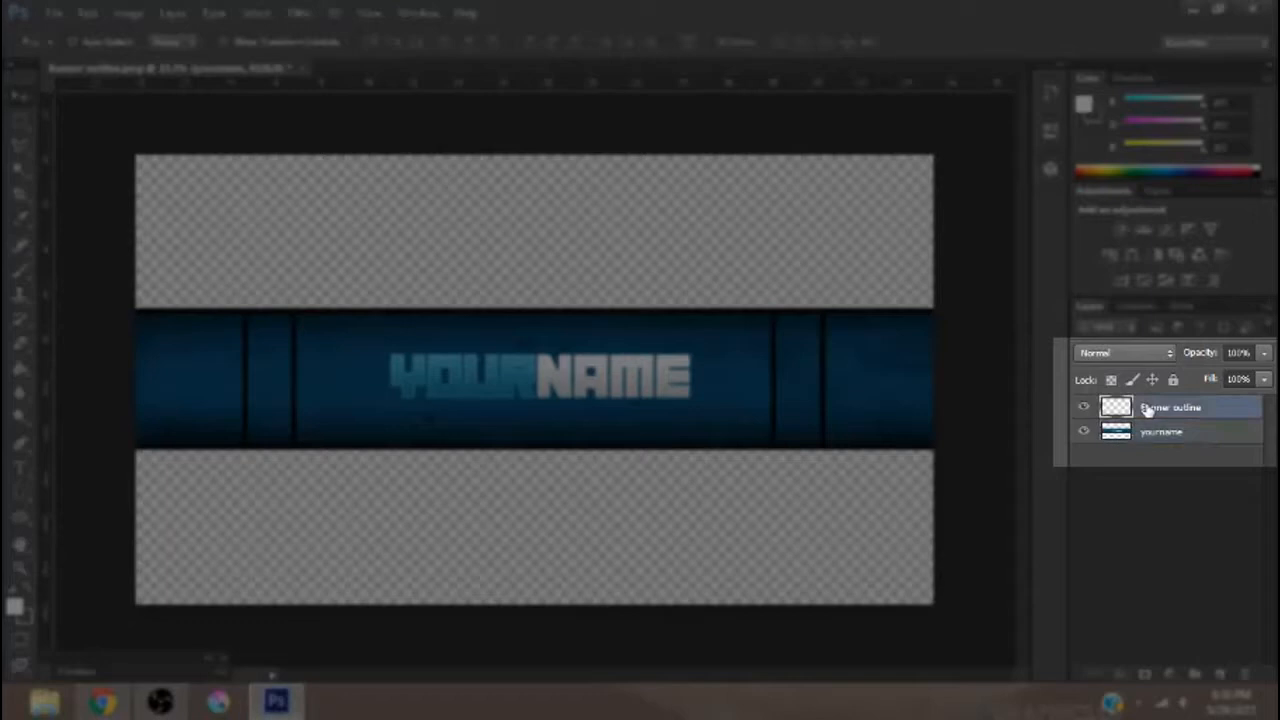
{"action": "left_click", "coordinate": [1245, 675]}
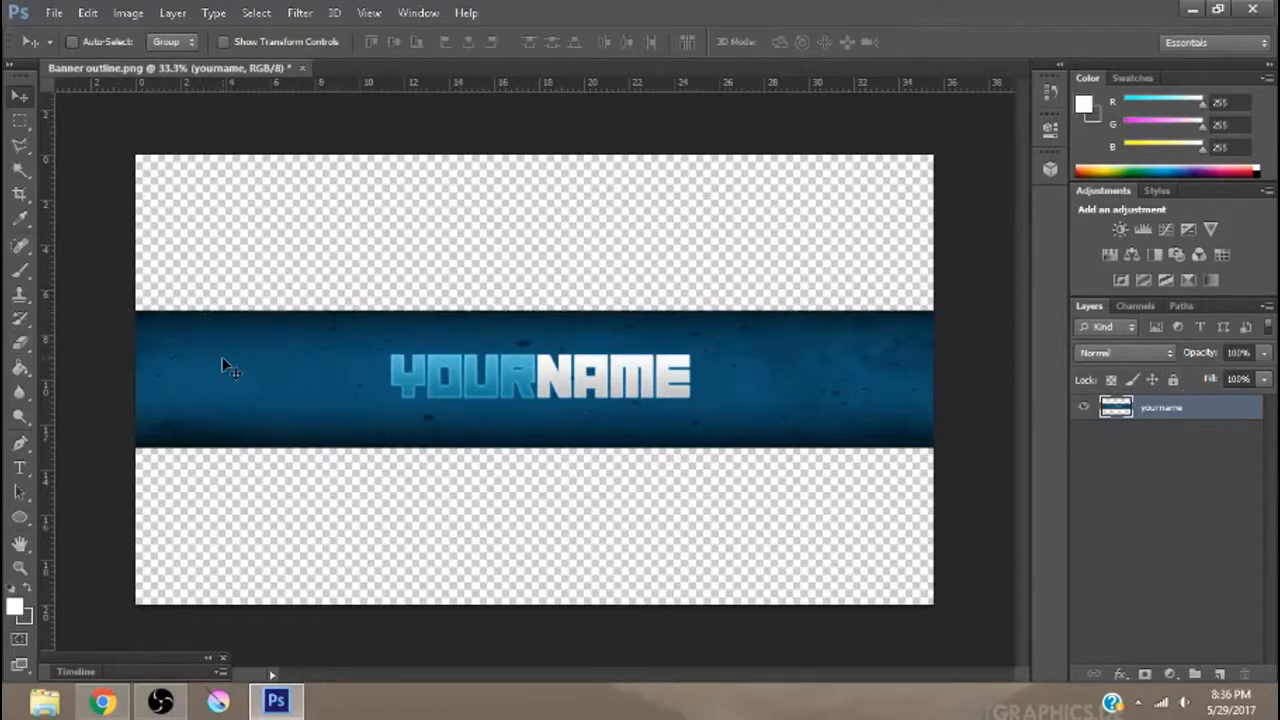
- Duplicate the yourname band layer, place the copy beneath the original in the layer stack, and move it above the centre band
{"action": "key", "text": "ctrl+j"}
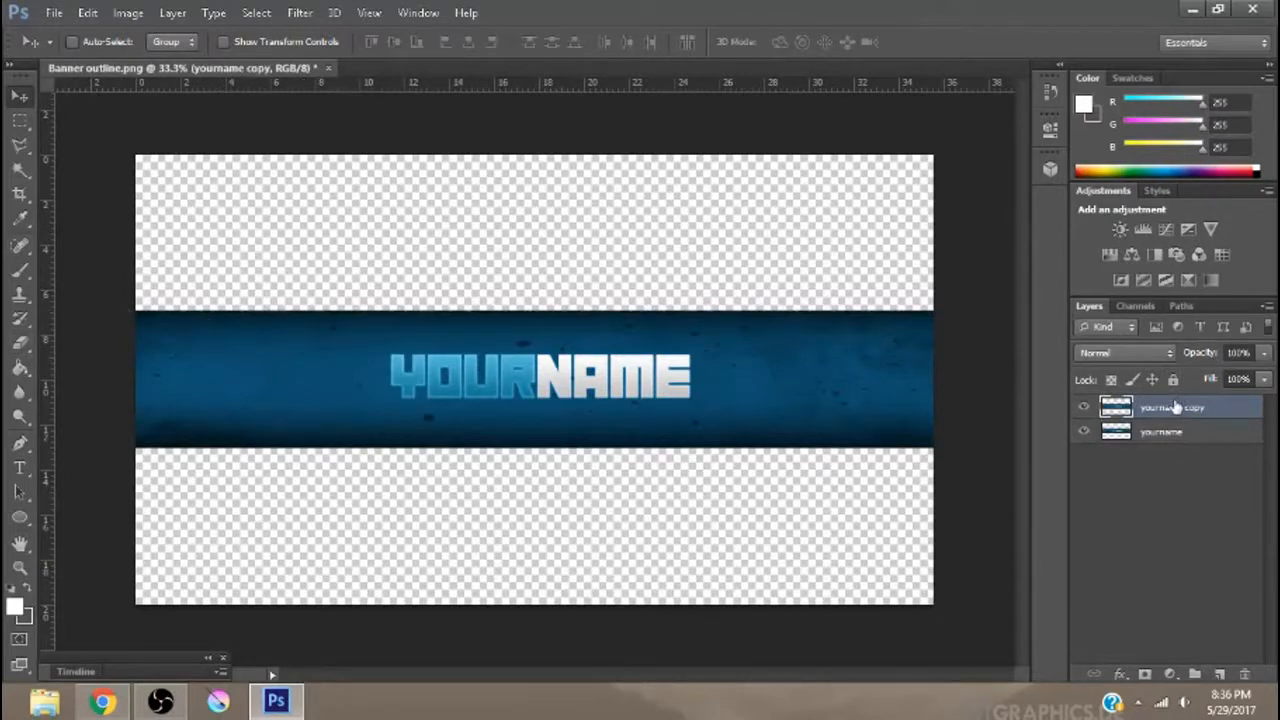
{"action": "left_click_drag", "start_coordinate": [1168, 415], "coordinate": [1168, 446]}
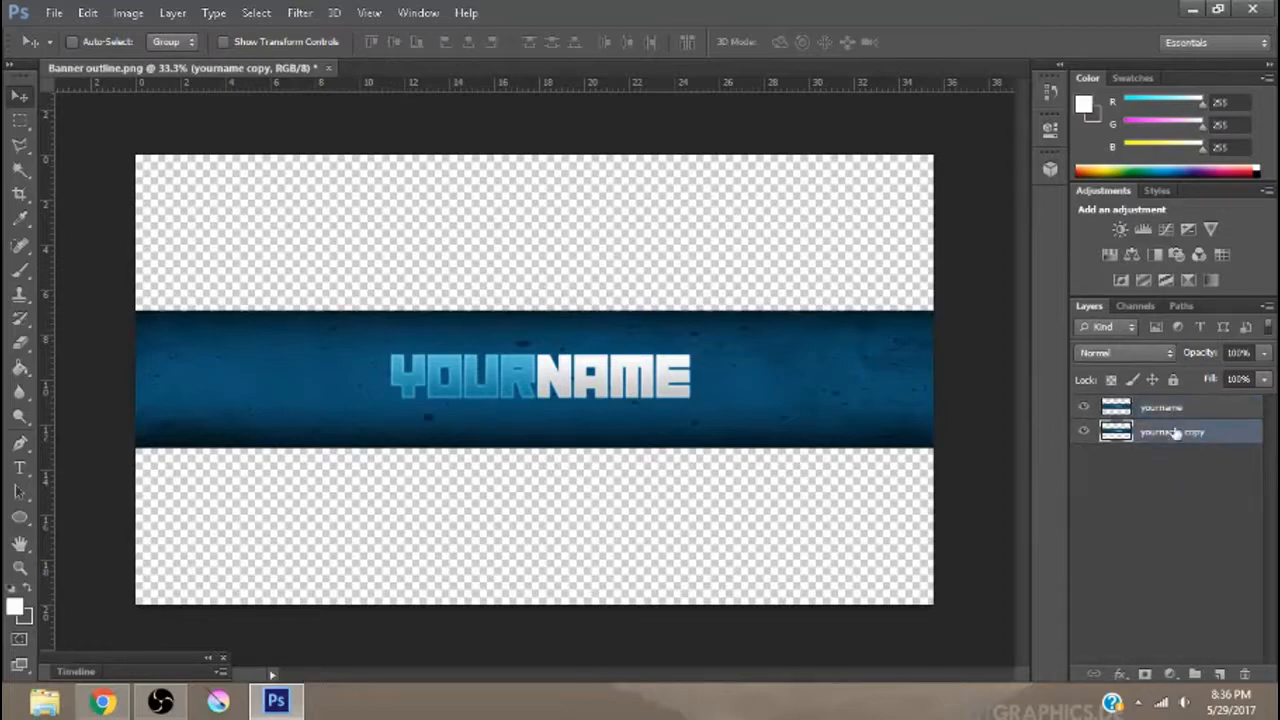
{"action": "mouse_move", "coordinate": [426, 303]}
{"action": "left_mouse_down"}
{"action": "mouse_move", "coordinate": [423, 277]}
{"action": "mouse_move", "coordinate": [444, 263]}
{"action": "mouse_move", "coordinate": [423, 288]}
{"action": "left_mouse_up"}
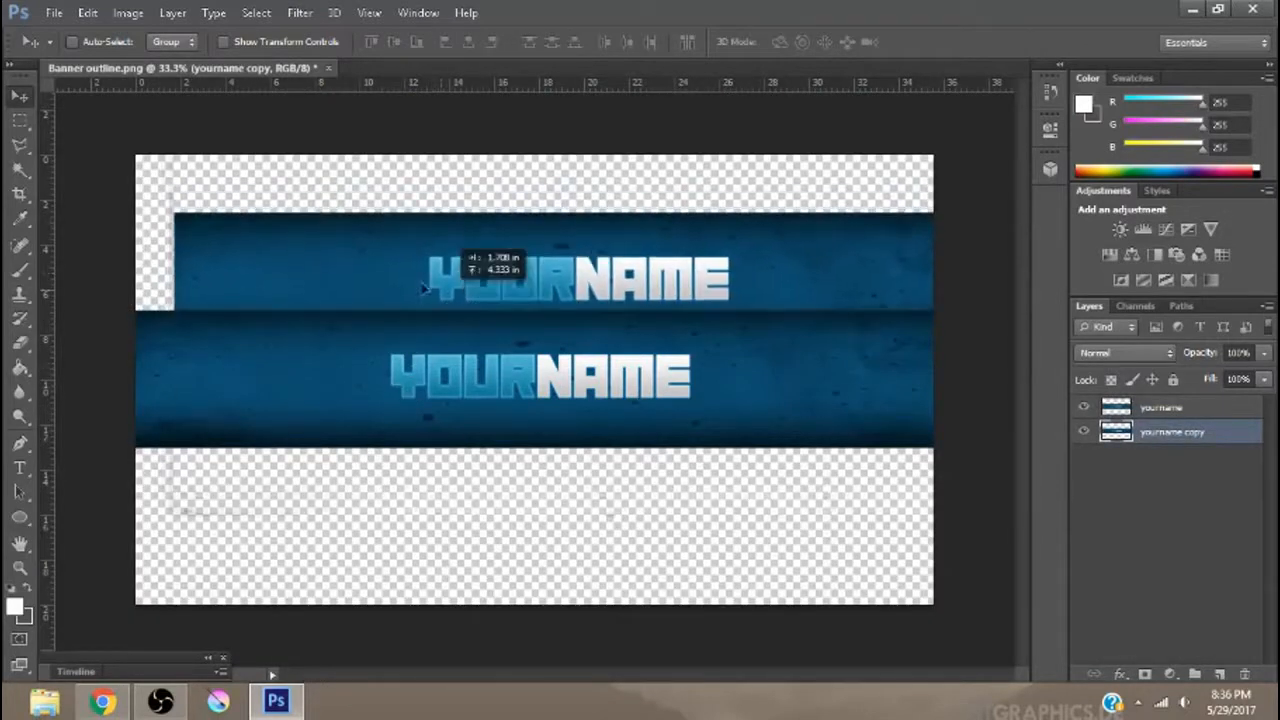
- Enlarge the yourname copy to about 112% width and 116% height, and move it above the centre band
{"action": "left_click", "coordinate": [225, 42]}
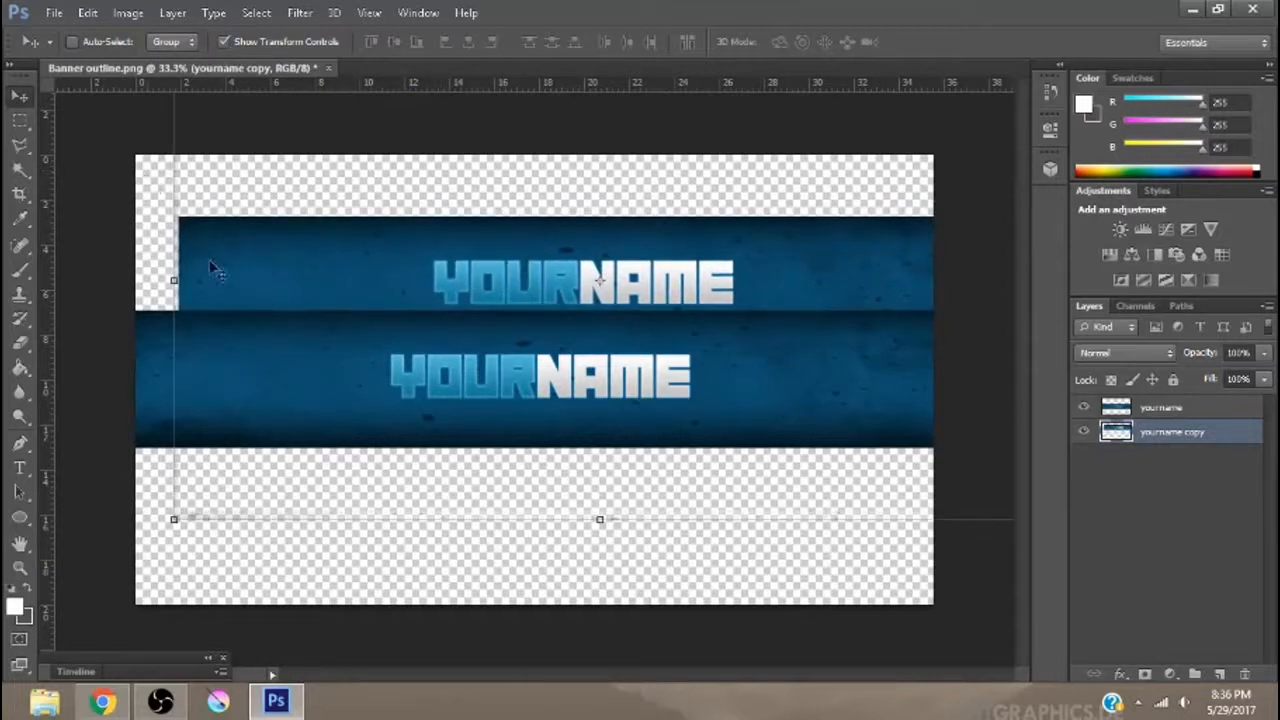
{"action": "left_click_drag", "start_coordinate": [340, 175], "coordinate": [338, 308]}
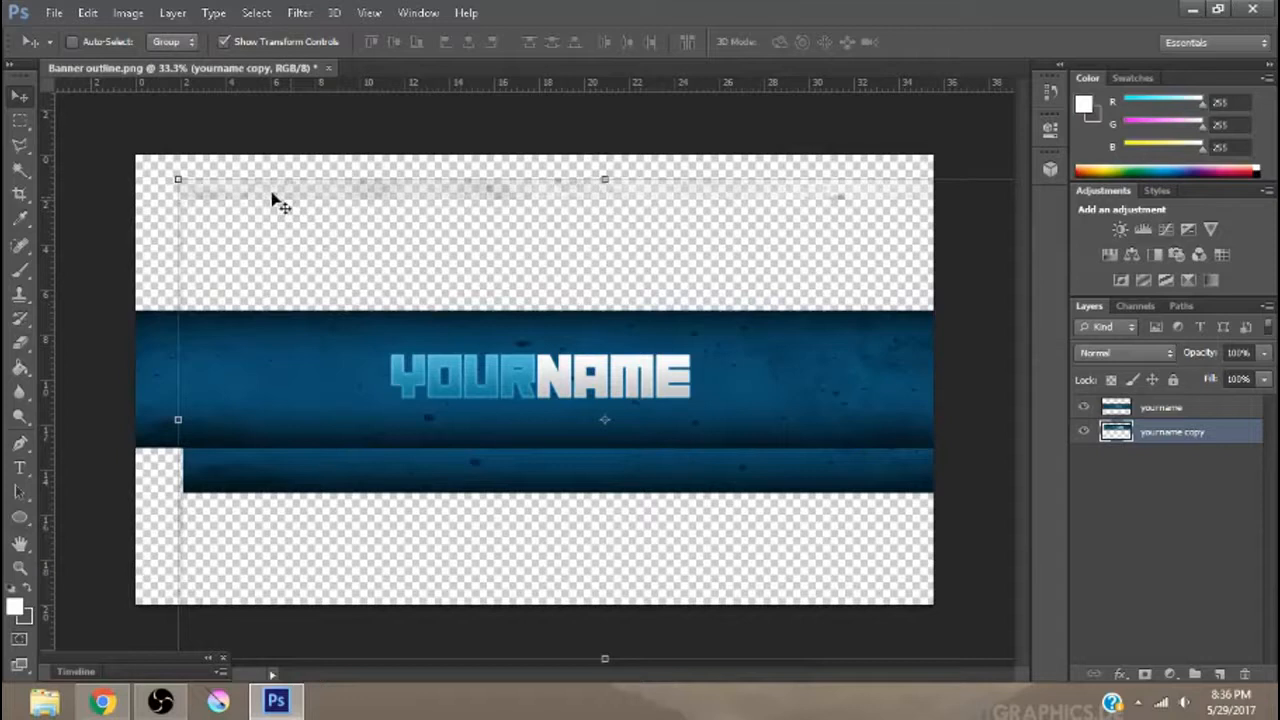
{"action": "left_click", "coordinate": [177, 180]}
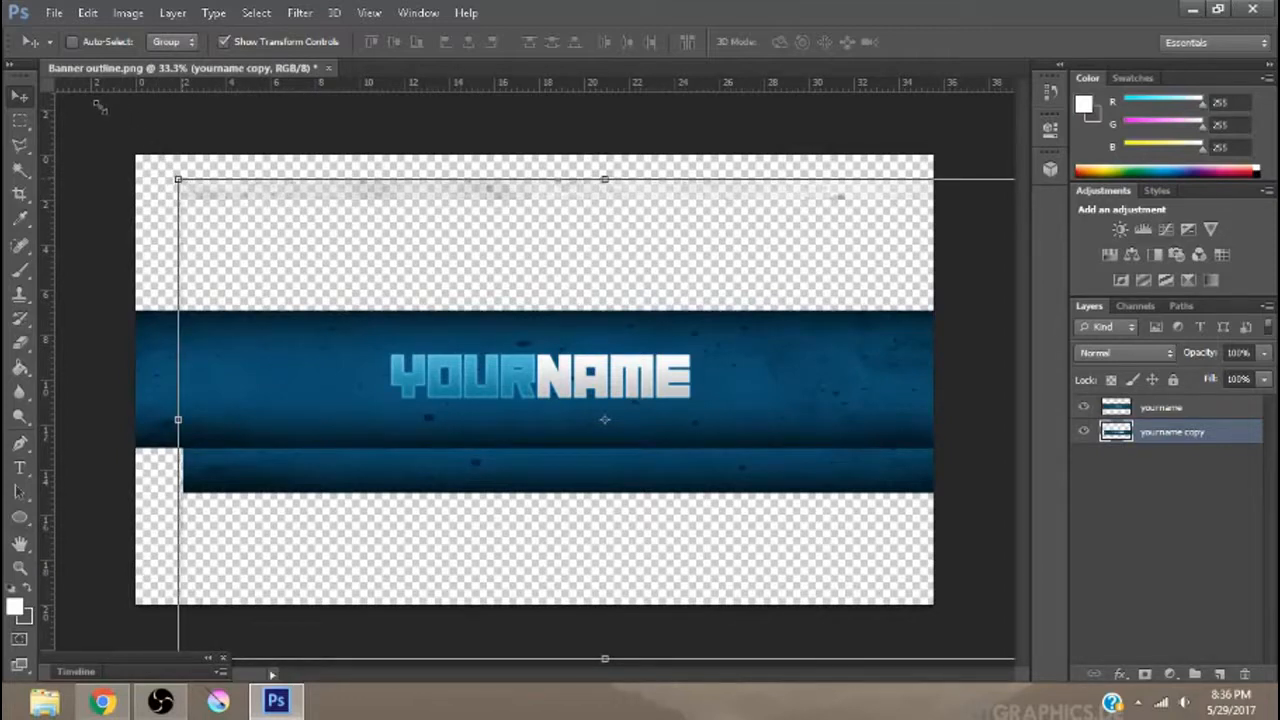
{"action": "left_click_drag", "start_coordinate": [100, 107], "coordinate": [76, 99]}
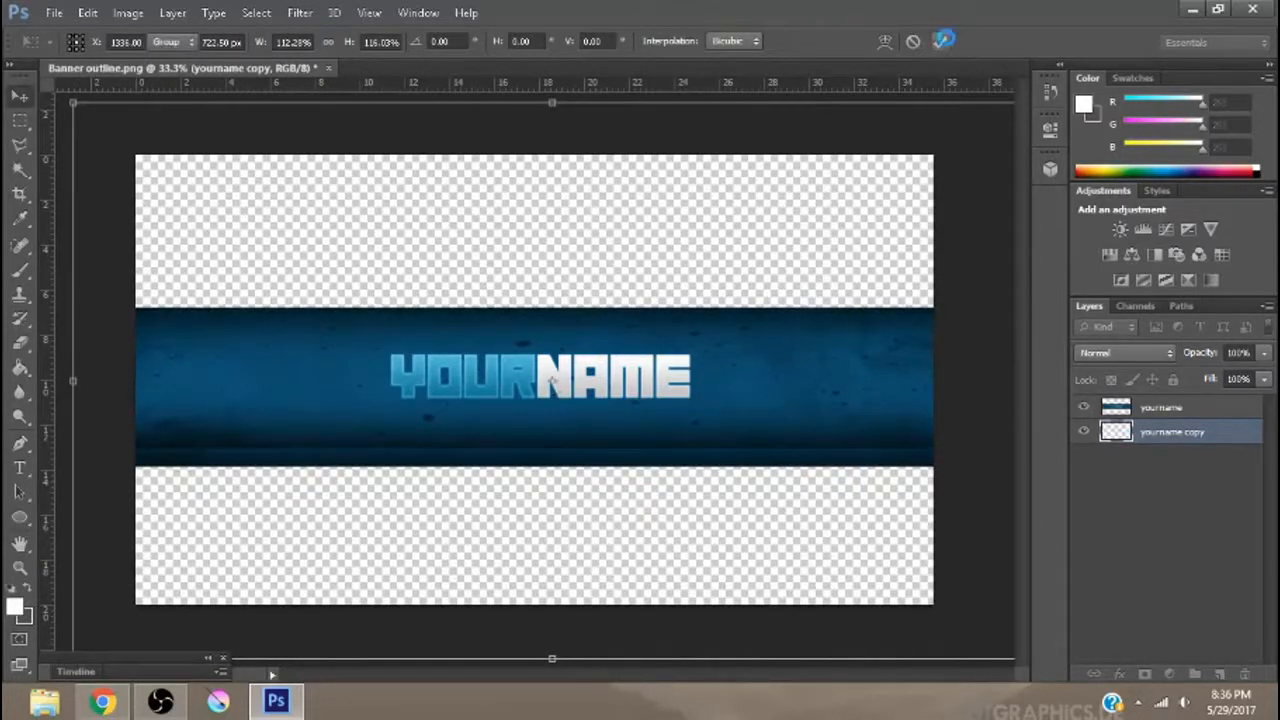
{"action": "left_click", "coordinate": [942, 40]}
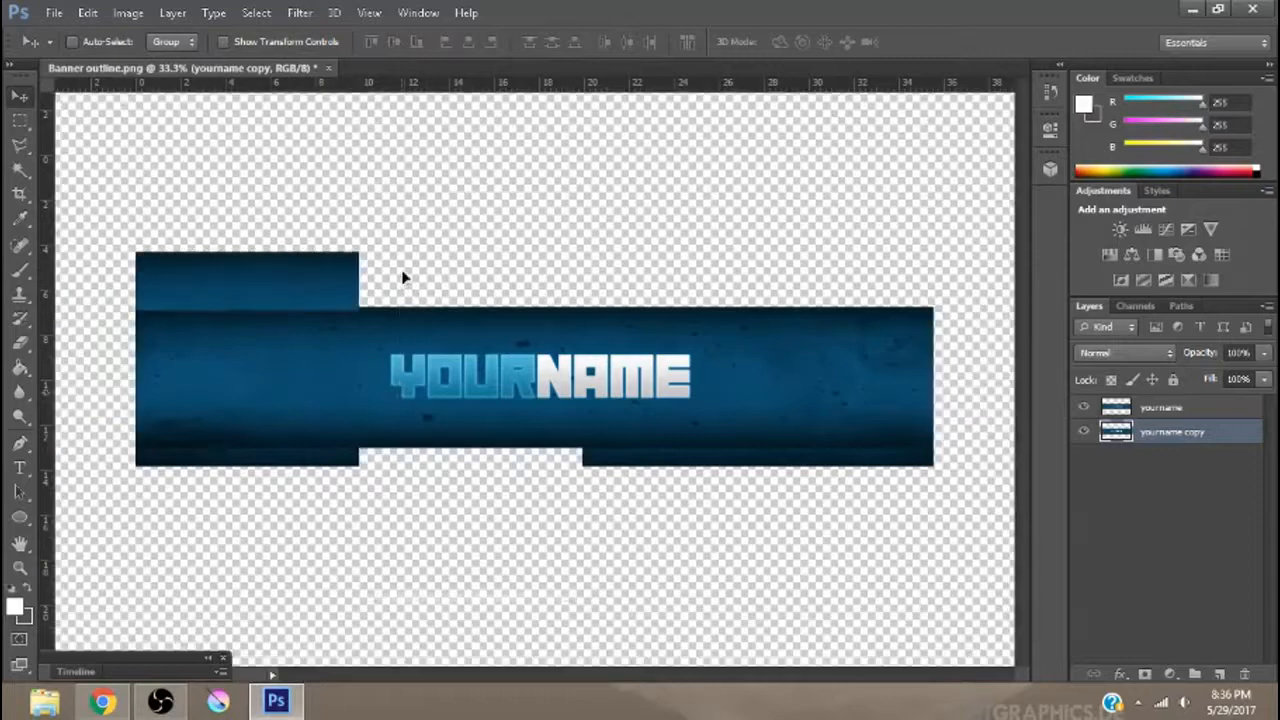
{"action": "left_click_drag", "start_coordinate": [403, 277], "coordinate": [376, 331]}
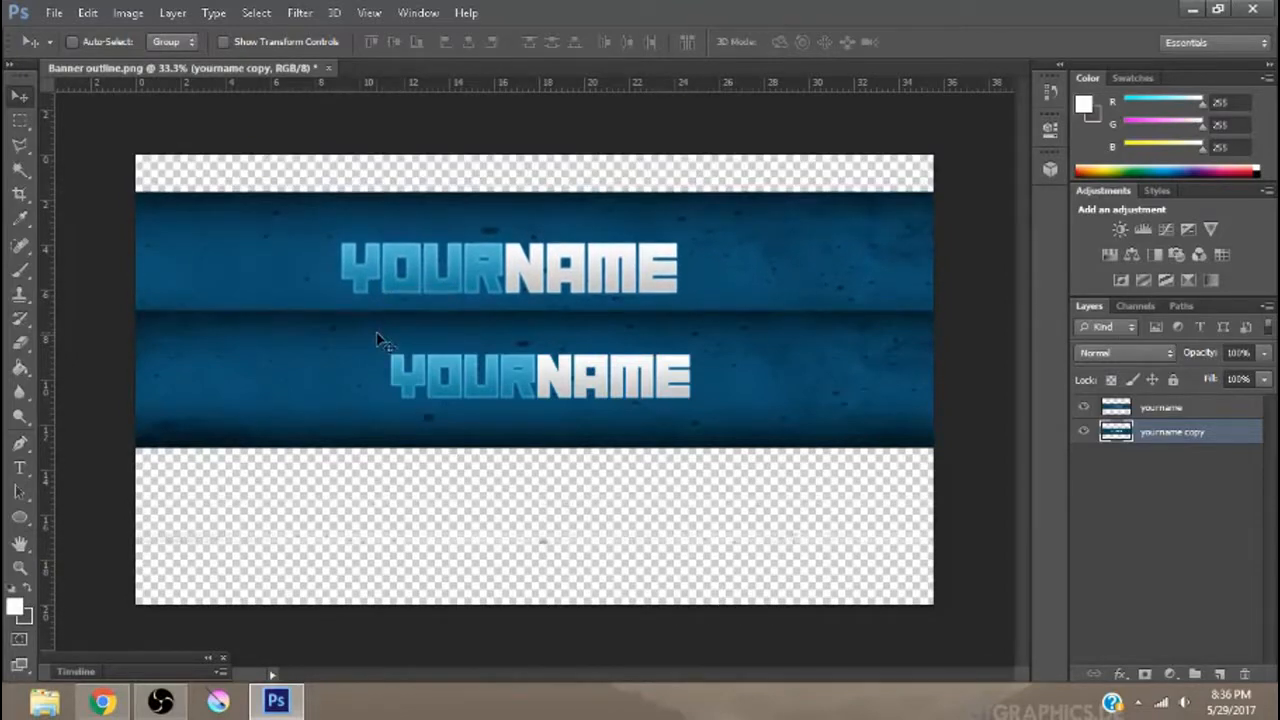
- Enlarge the yourname copy by roughly another 117% and position it to fill the area above the centre band
{"action": "left_click", "coordinate": [224, 42]}
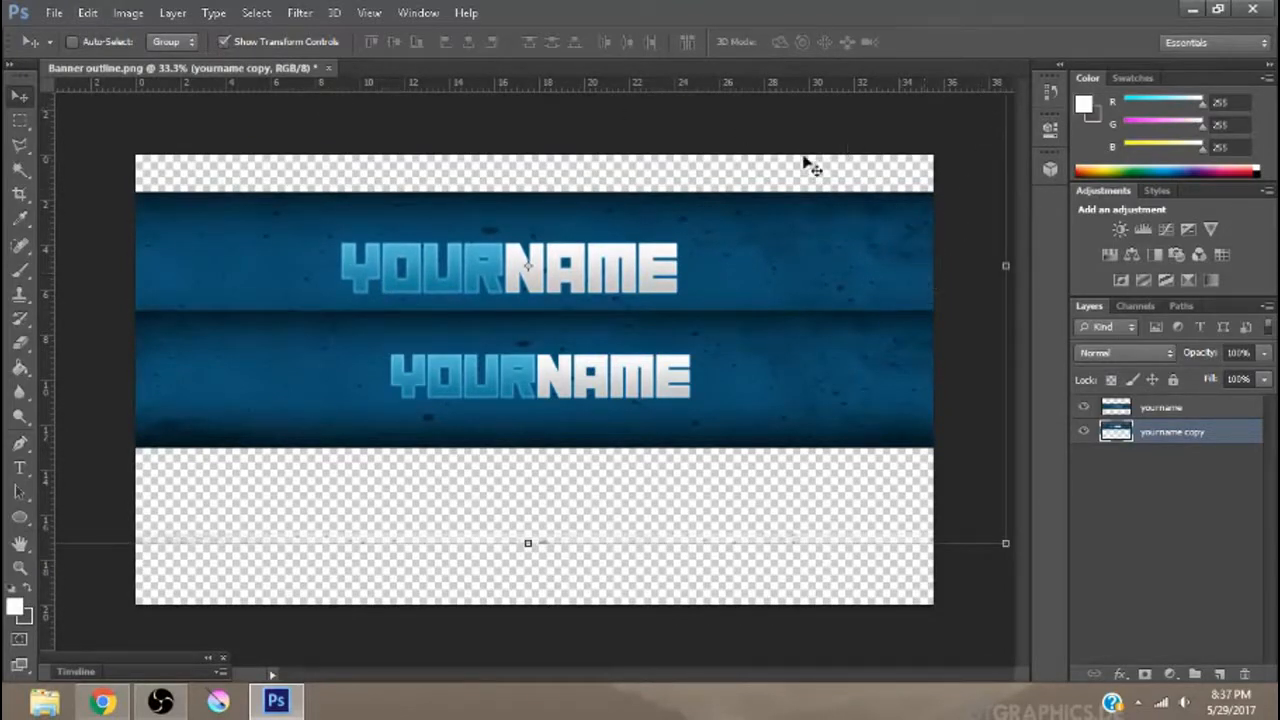
{"action": "left_click_drag", "start_coordinate": [786, 214], "coordinate": [788, 274]}
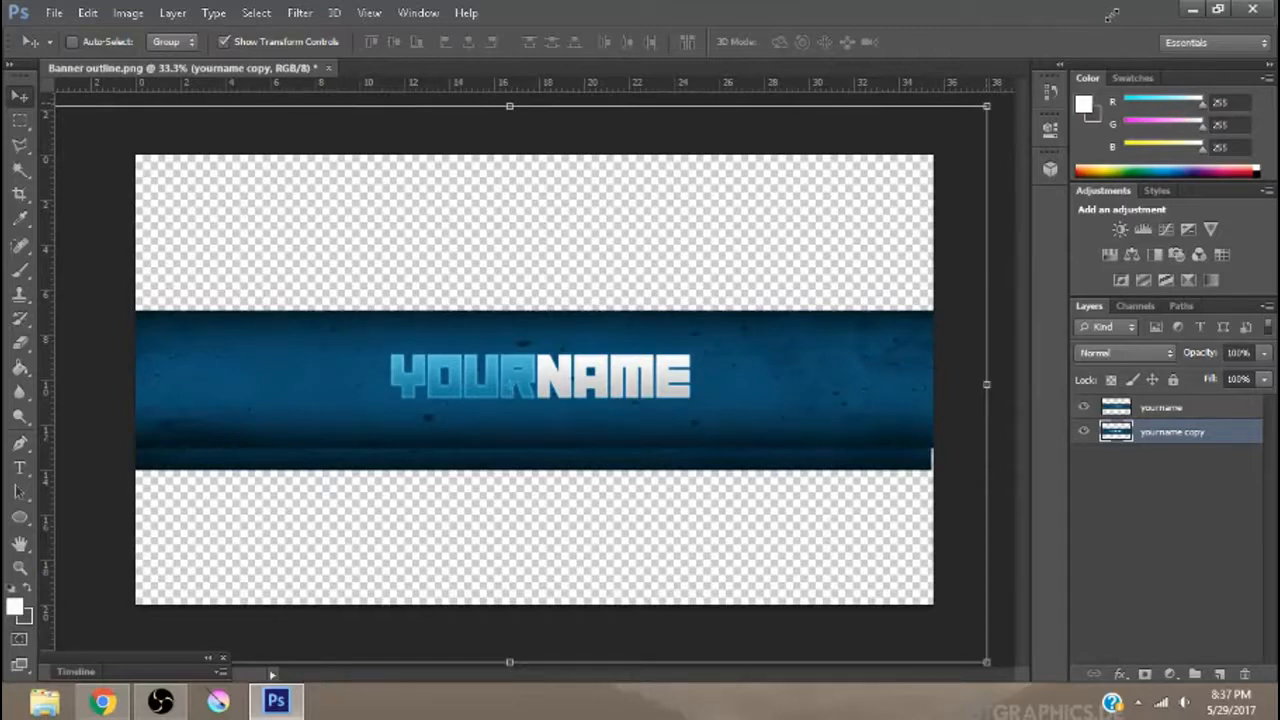
{"action": "left_click_drag", "start_coordinate": [1110, 15], "coordinate": [1143, 6]}
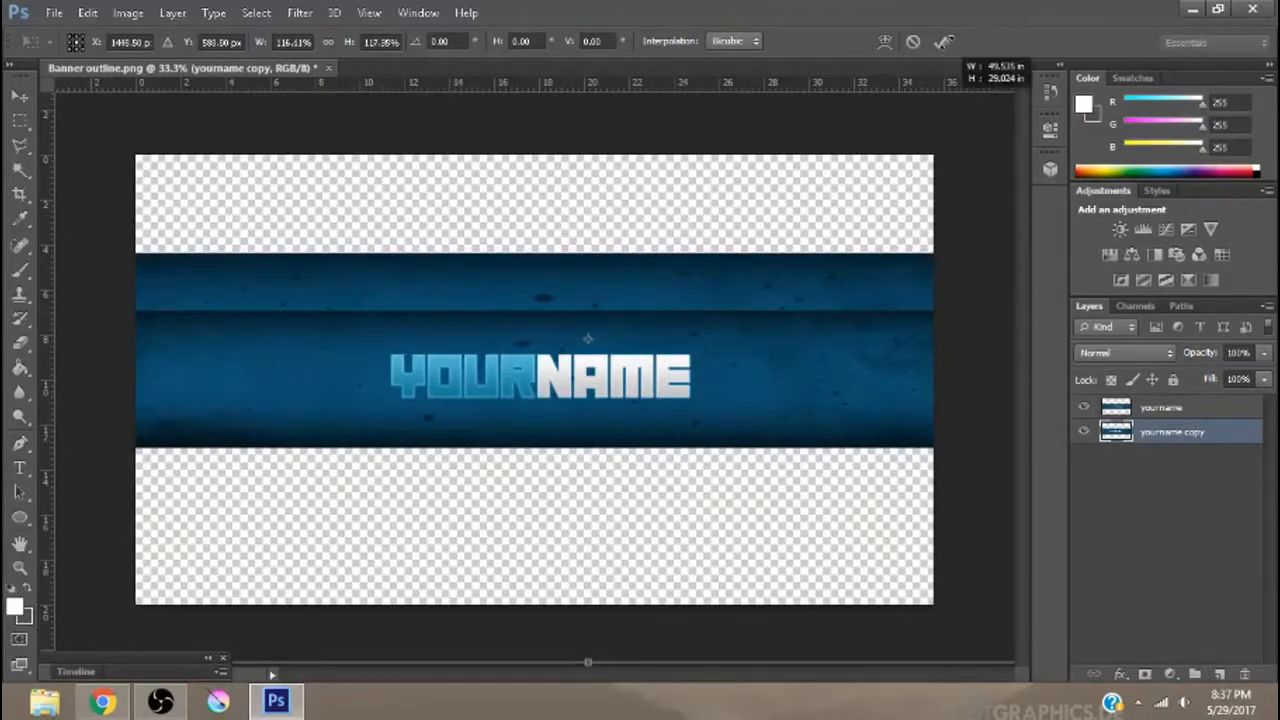
{"action": "left_click", "coordinate": [943, 42]}
{"action": "left_click", "coordinate": [945, 41]}
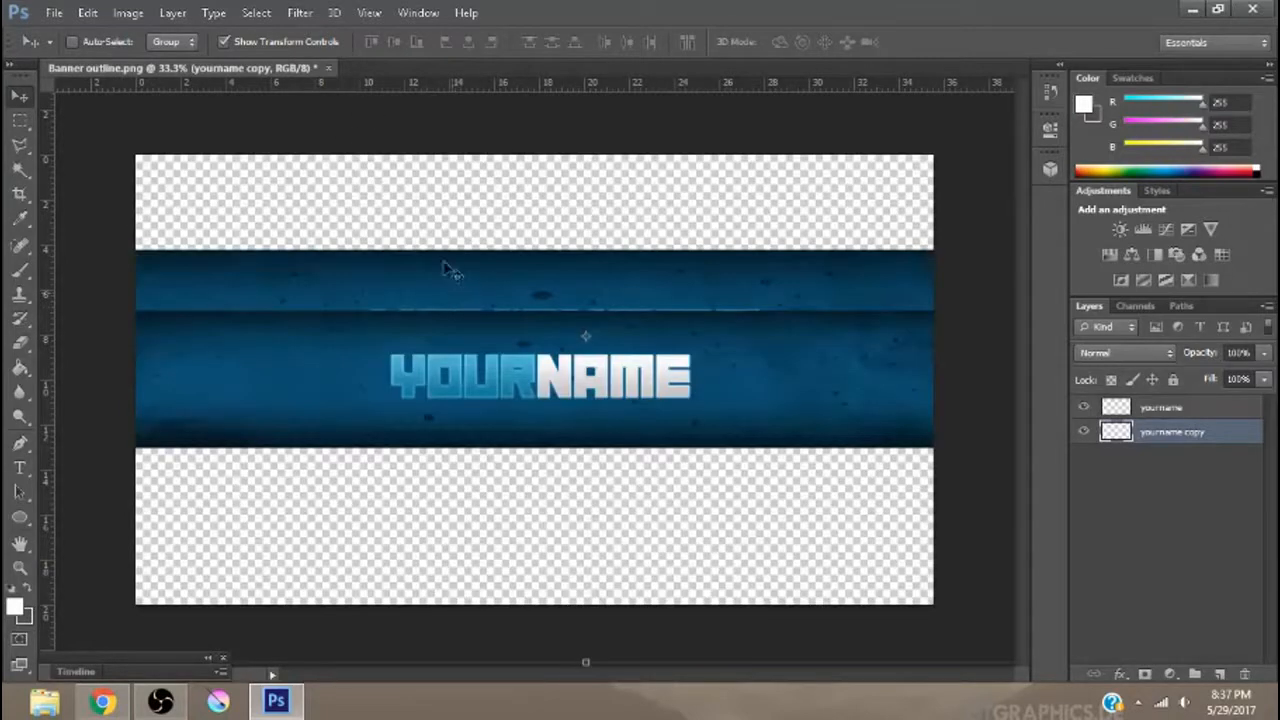
{"action": "left_click_drag", "start_coordinate": [447, 268], "coordinate": [438, 200]}
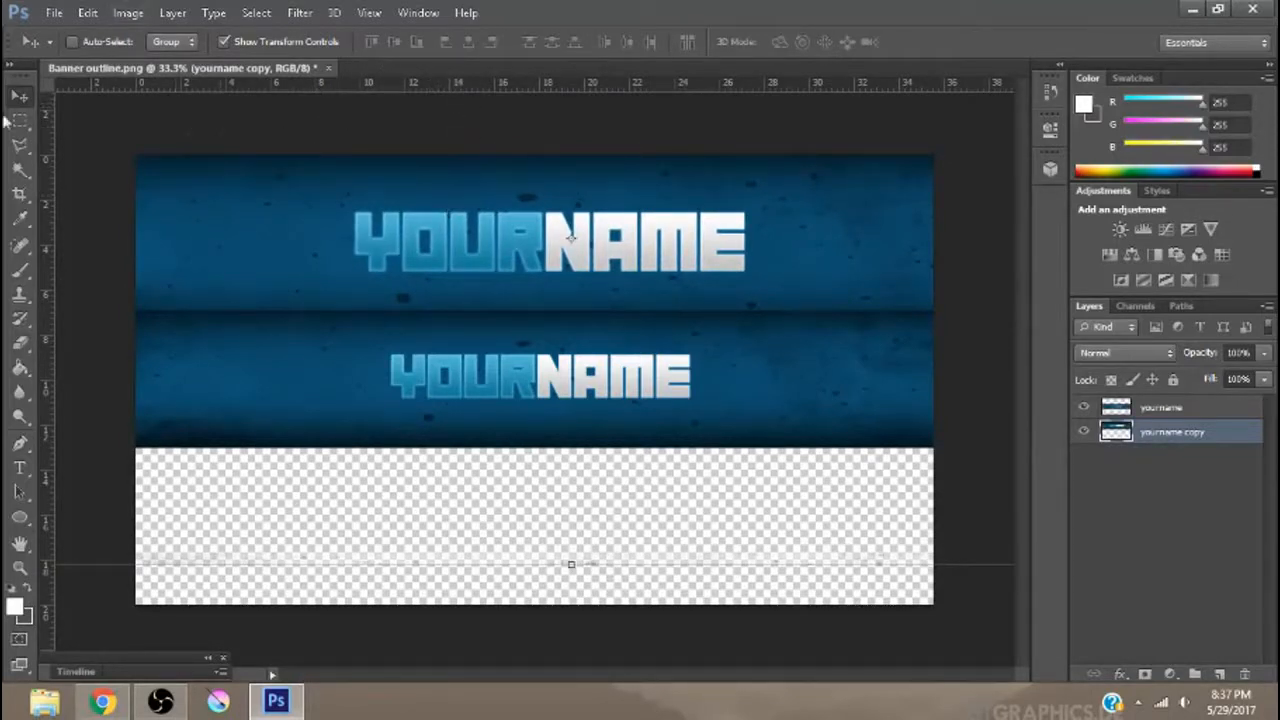
- Apply a Gaussian Blur with a radius of about 3.8 pixels to the enlarged yourname copy
{"action": "left_click", "coordinate": [302, 13]}
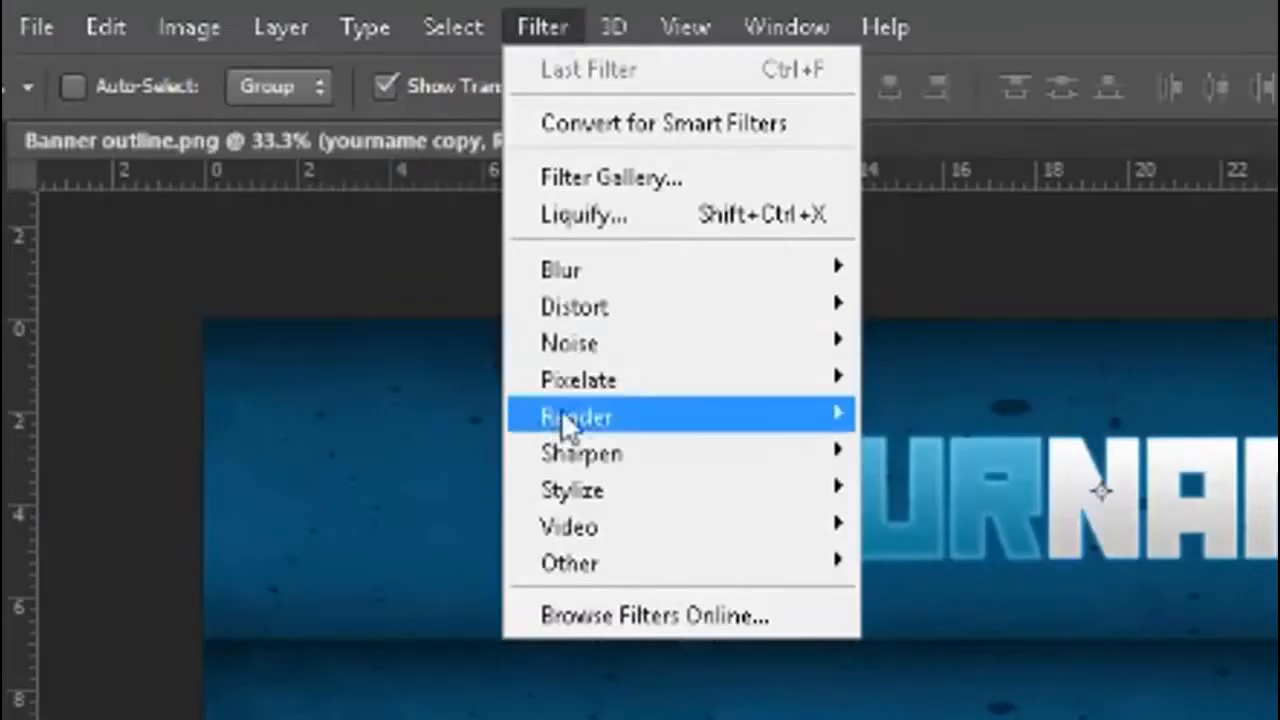
{"action": "mouse_move", "coordinate": [629, 285]}
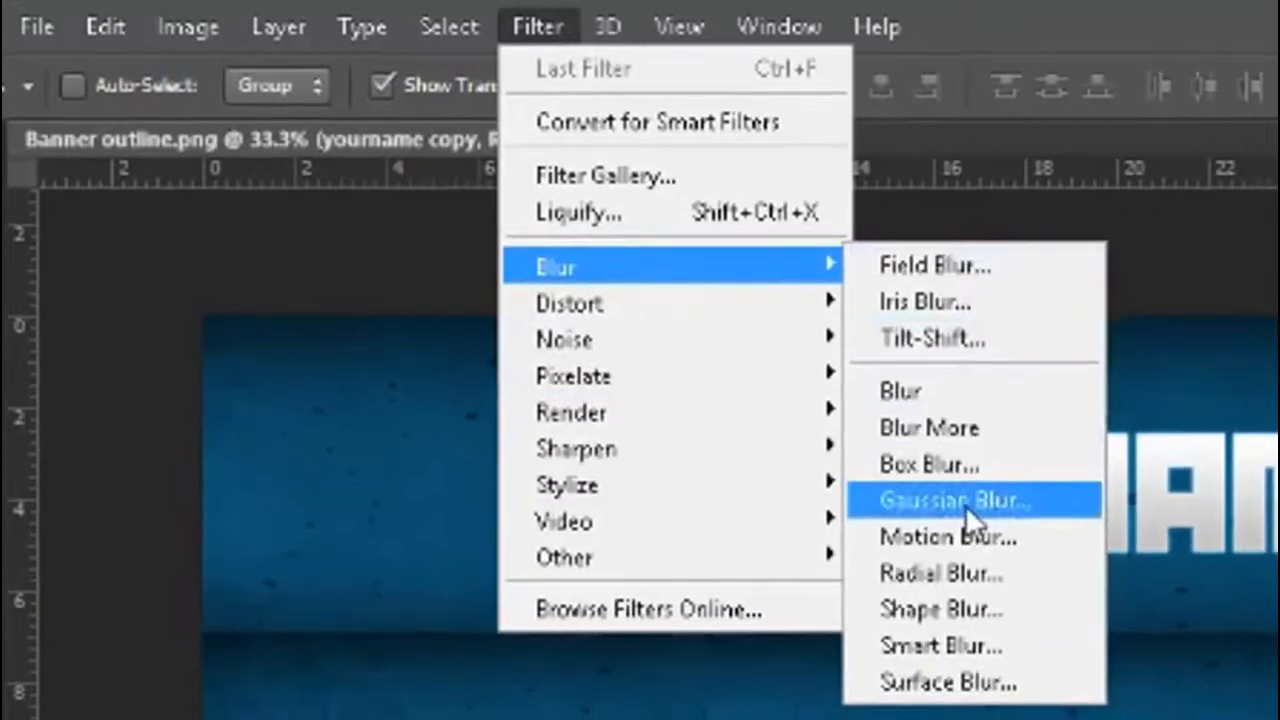
{"action": "left_click", "coordinate": [965, 505]}
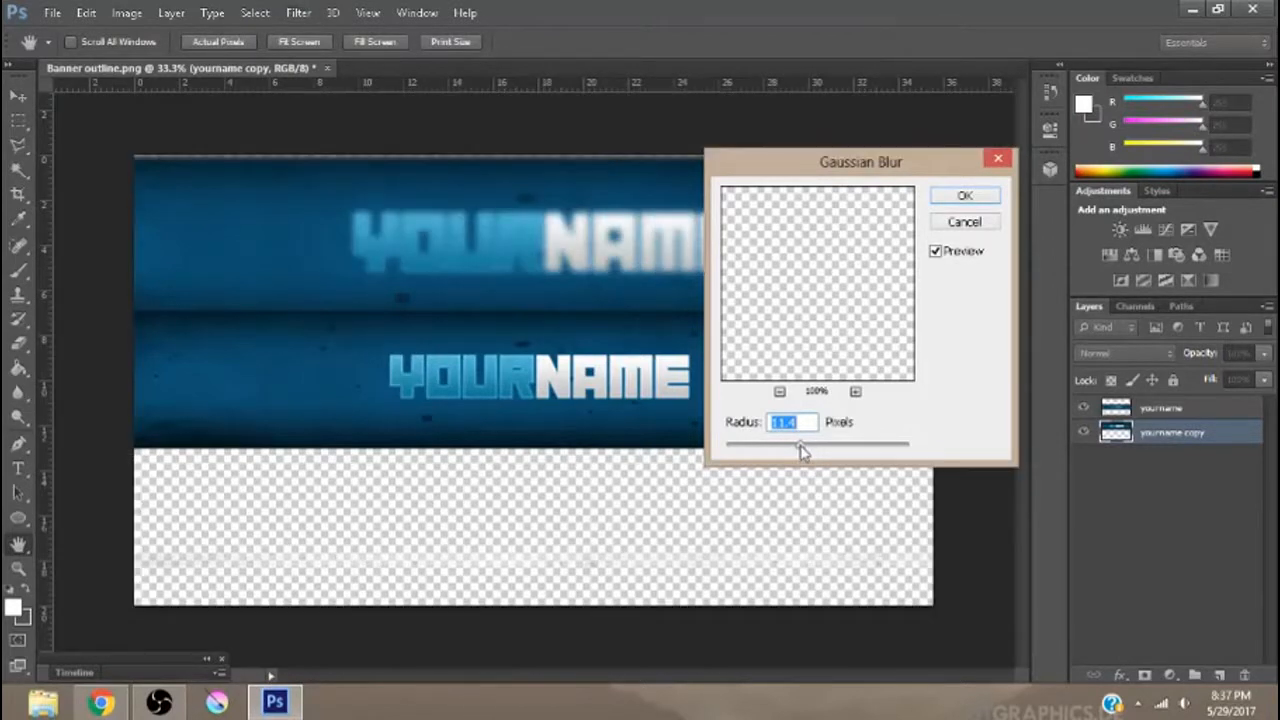
{"action": "left_click_drag", "start_coordinate": [799, 450], "coordinate": [795, 450]}
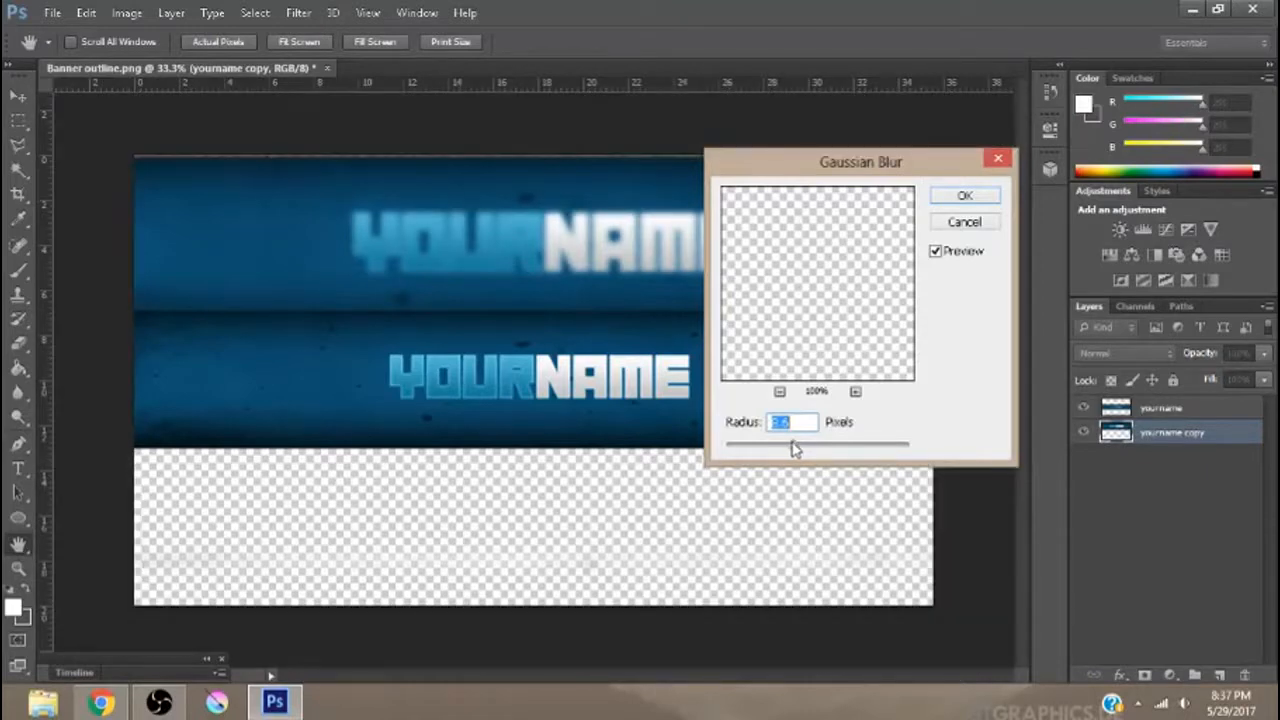
{"action": "type", "text": "5.3"}
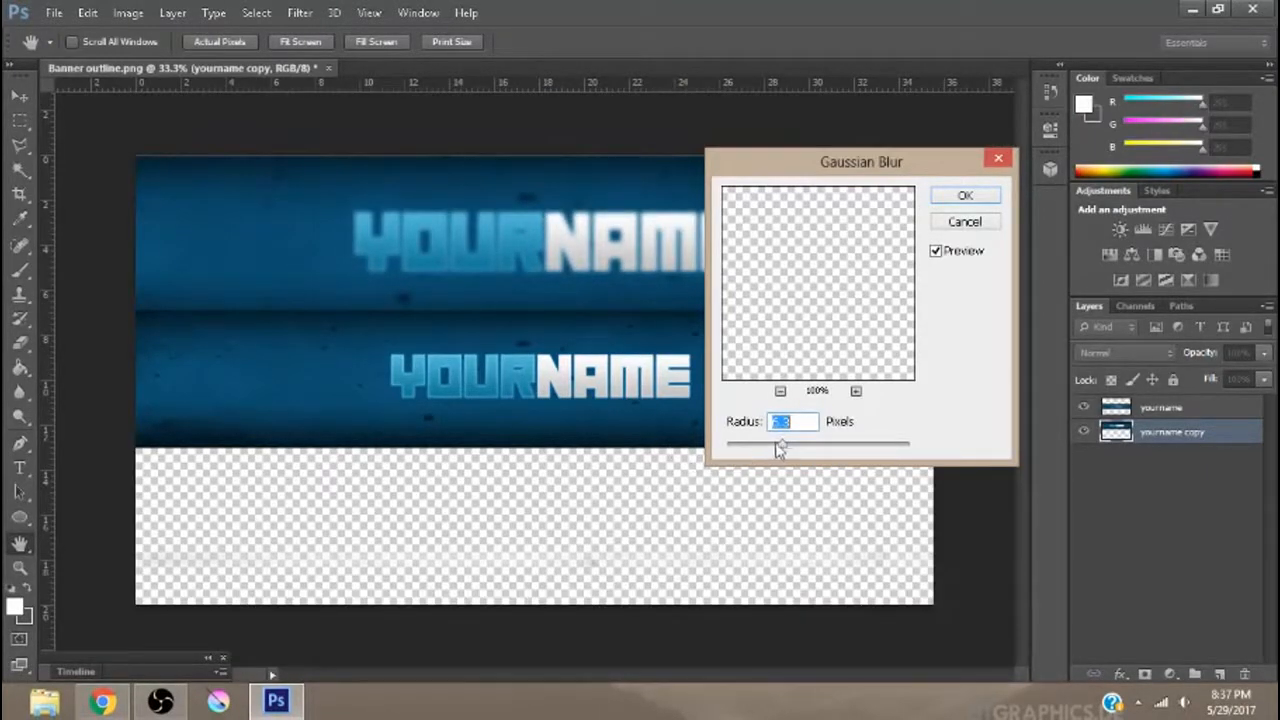
{"action": "left_click_drag", "start_coordinate": [777, 449], "coordinate": [767, 450]}
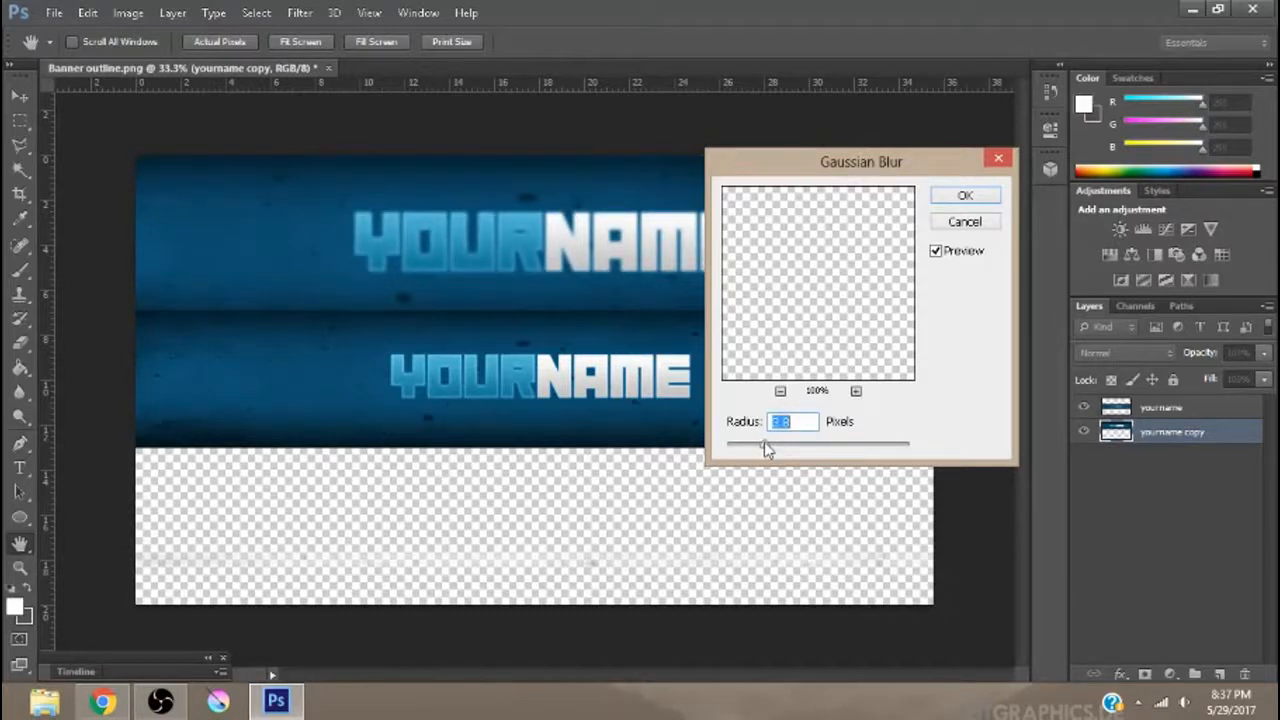
{"action": "left_click_drag", "start_coordinate": [764, 449], "coordinate": [762, 449]}
{"action": "left_click_drag", "start_coordinate": [760, 448], "coordinate": [764, 450]}
{"action": "left_click", "coordinate": [962, 196]}
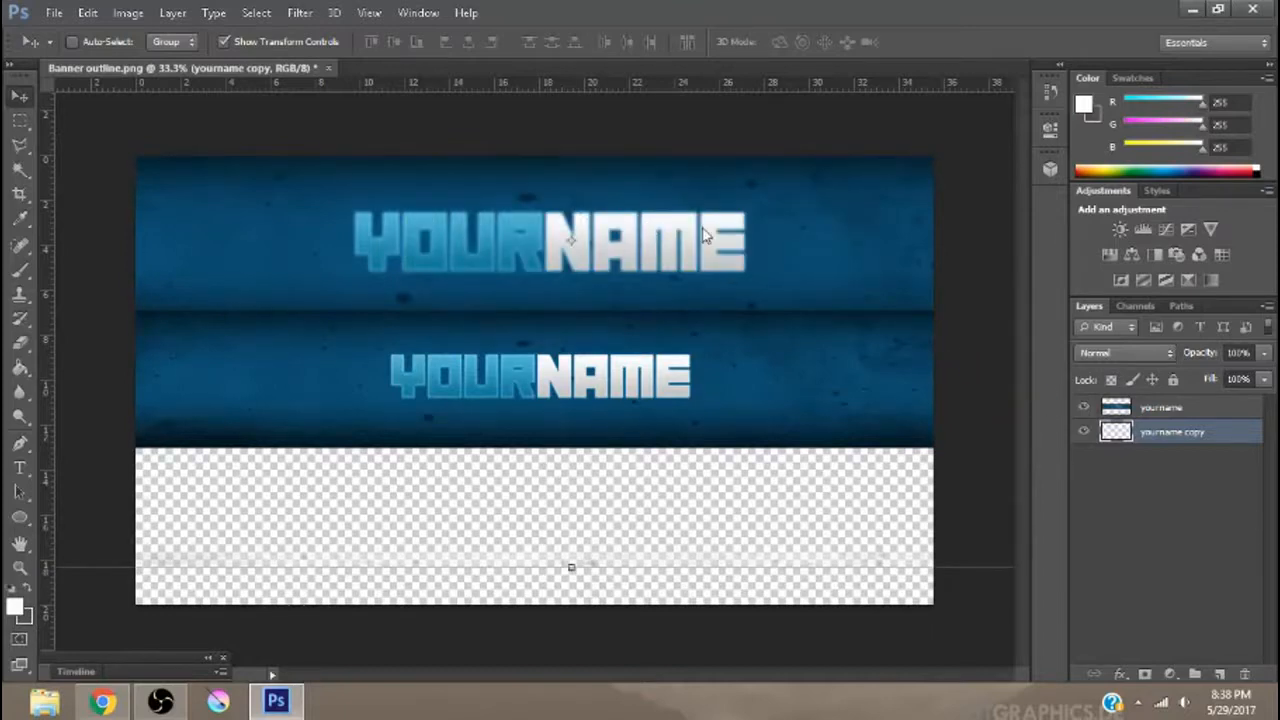
- Duplicate the blurred band, move the duplicate to fill the area below the centre band, and hide the transform controls
{"action": "key", "text": "ctrl+j"}
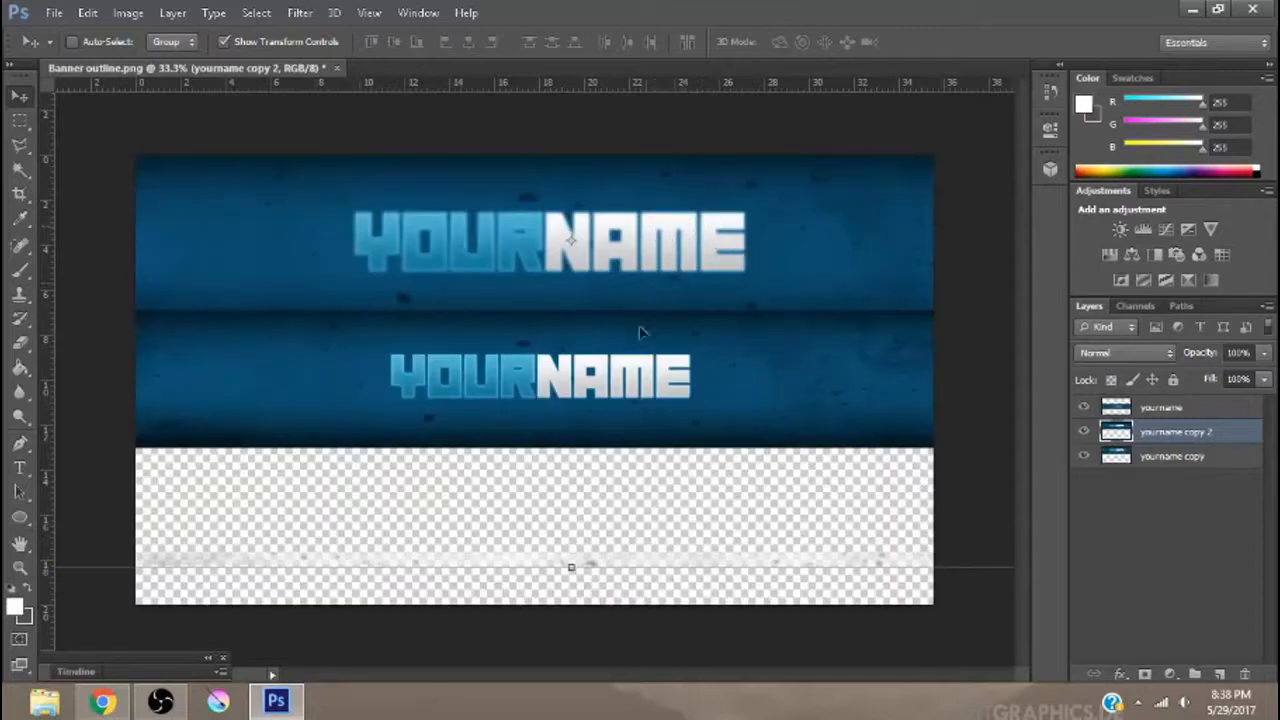
{"action": "left_click_drag", "start_coordinate": [630, 510], "coordinate": [631, 525]}
{"action": "left_click_drag", "start_coordinate": [632, 531], "coordinate": [646, 510]}
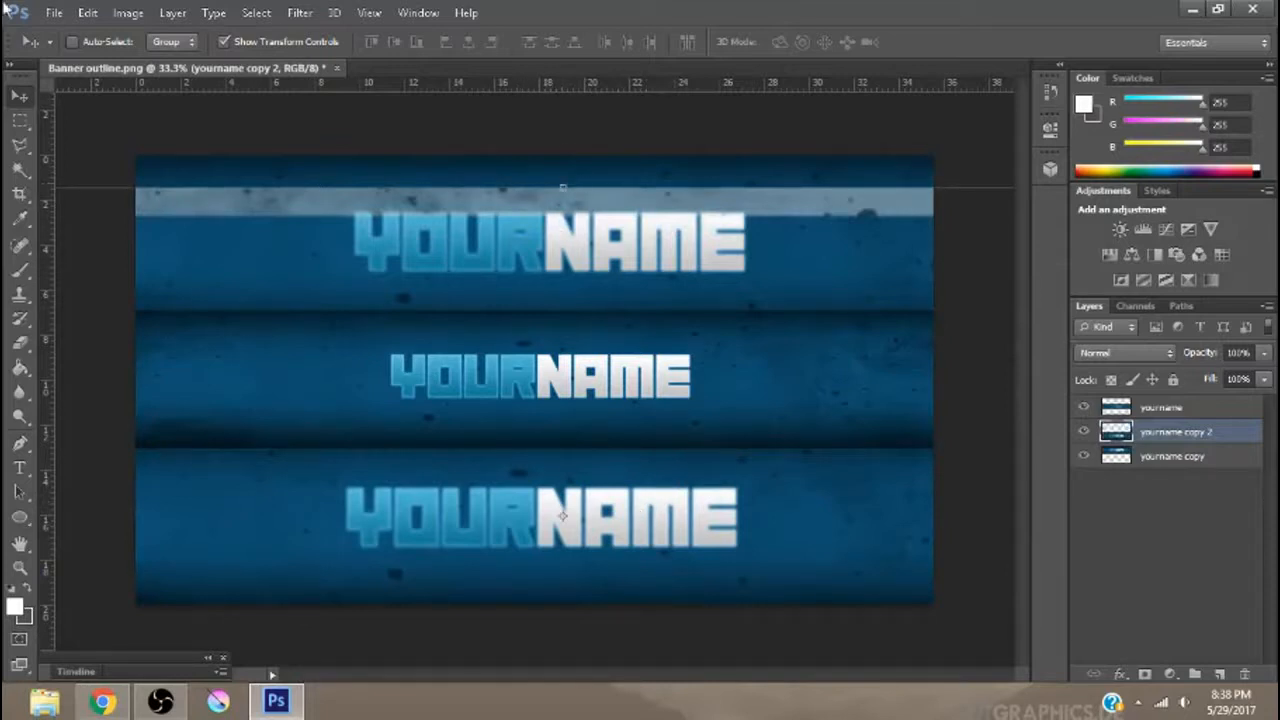
{"action": "left_click", "coordinate": [224, 42]}
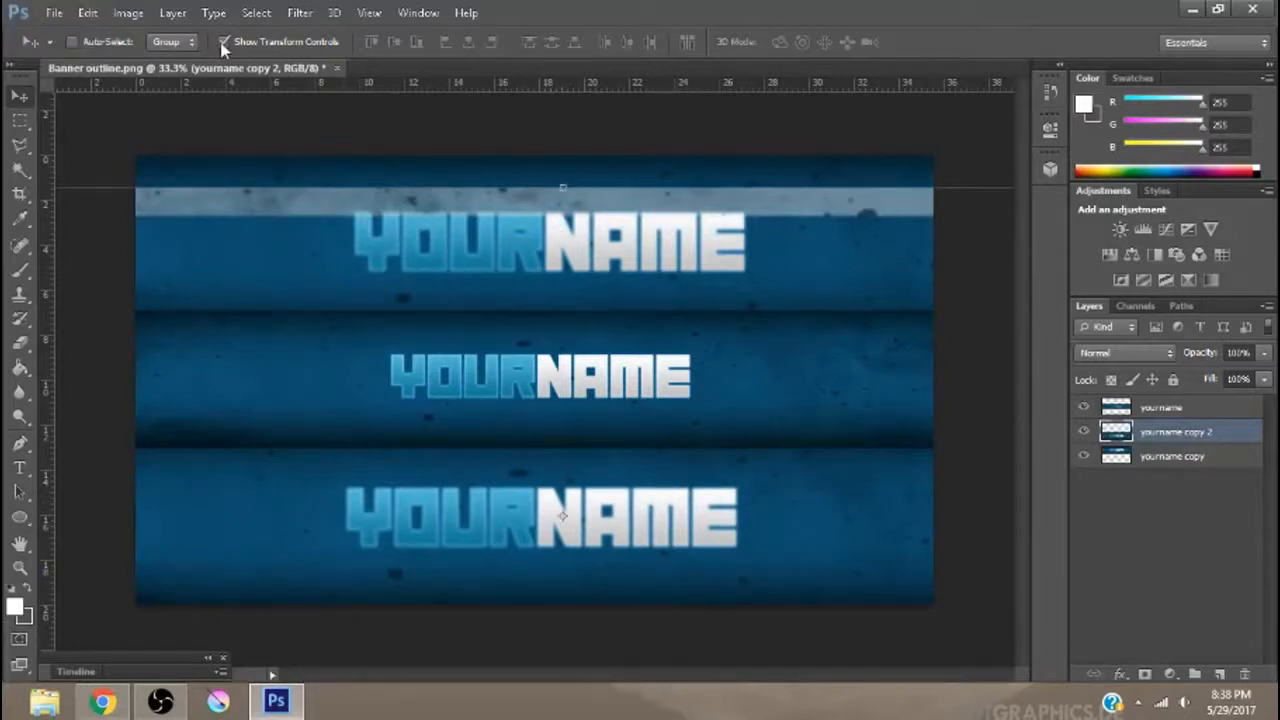
- Delete the faded strip of yourname copy 2 that overlaps the upper band using a rectangular selection, and clear the selection
{"action": "left_click", "coordinate": [21, 122]}
{"action": "left_click_drag", "start_coordinate": [96, 120], "coordinate": [969, 256]}
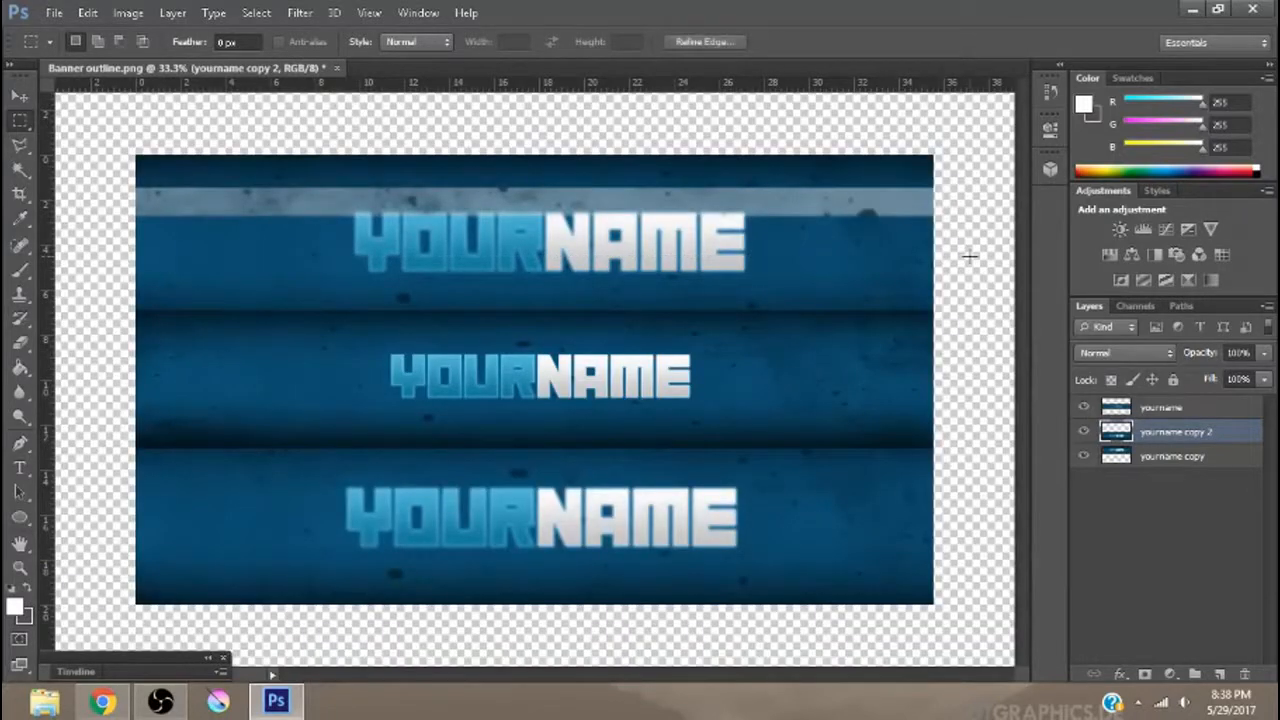
{"action": "key", "text": "Delete"}
{"action": "key", "text": "ctrl+d"}
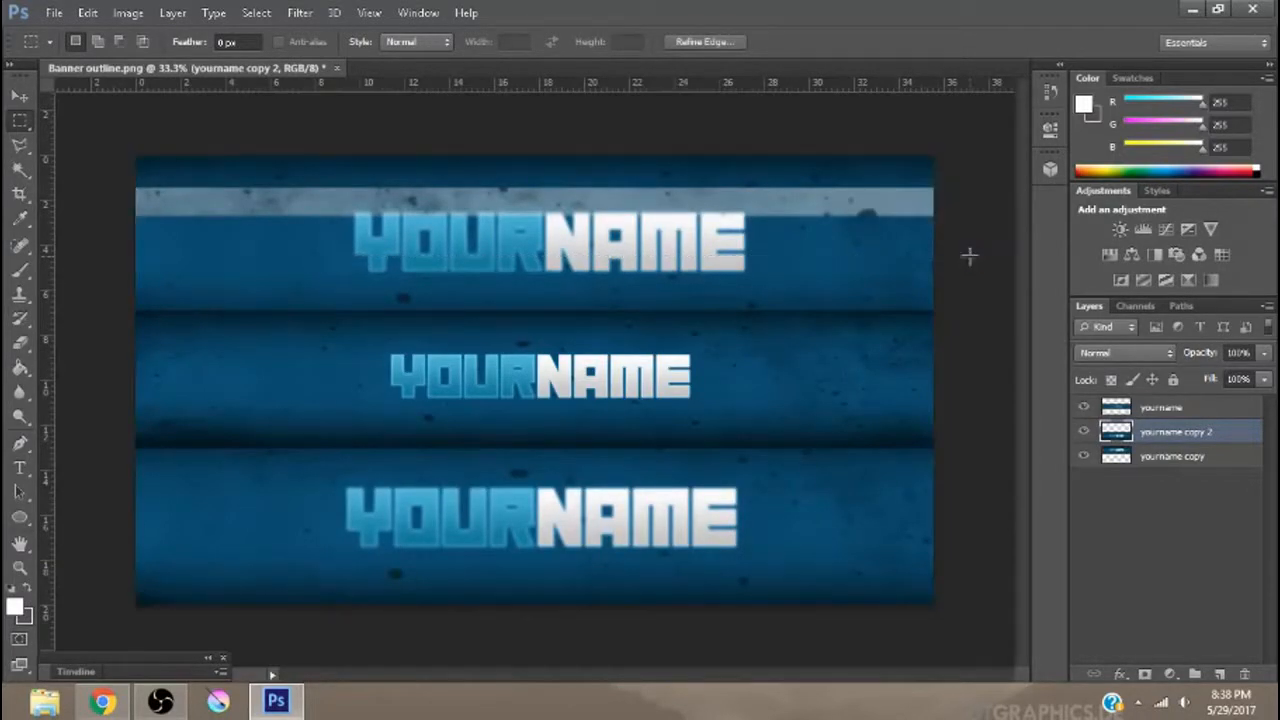
- Select all three yourname band layers and merge them into a single layer
{"action": "left_click", "coordinate": [19, 96]}
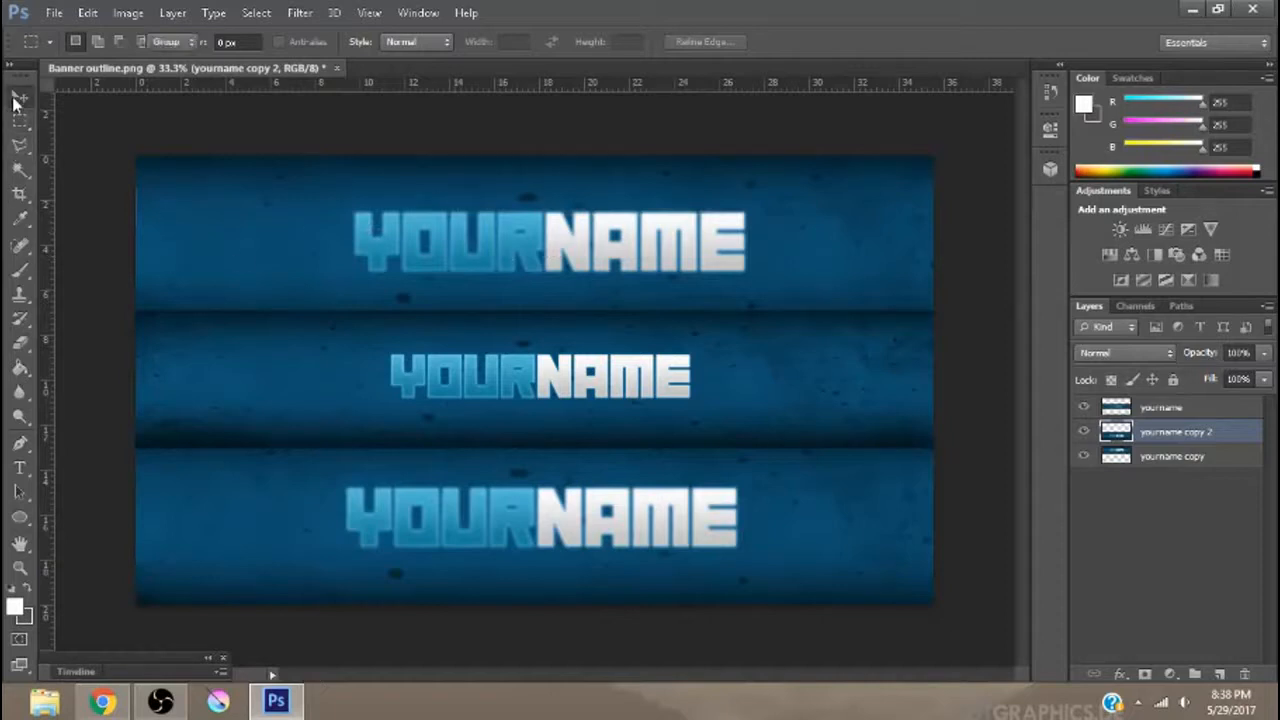
{"action": "left_click", "coordinate": [1166, 408]}
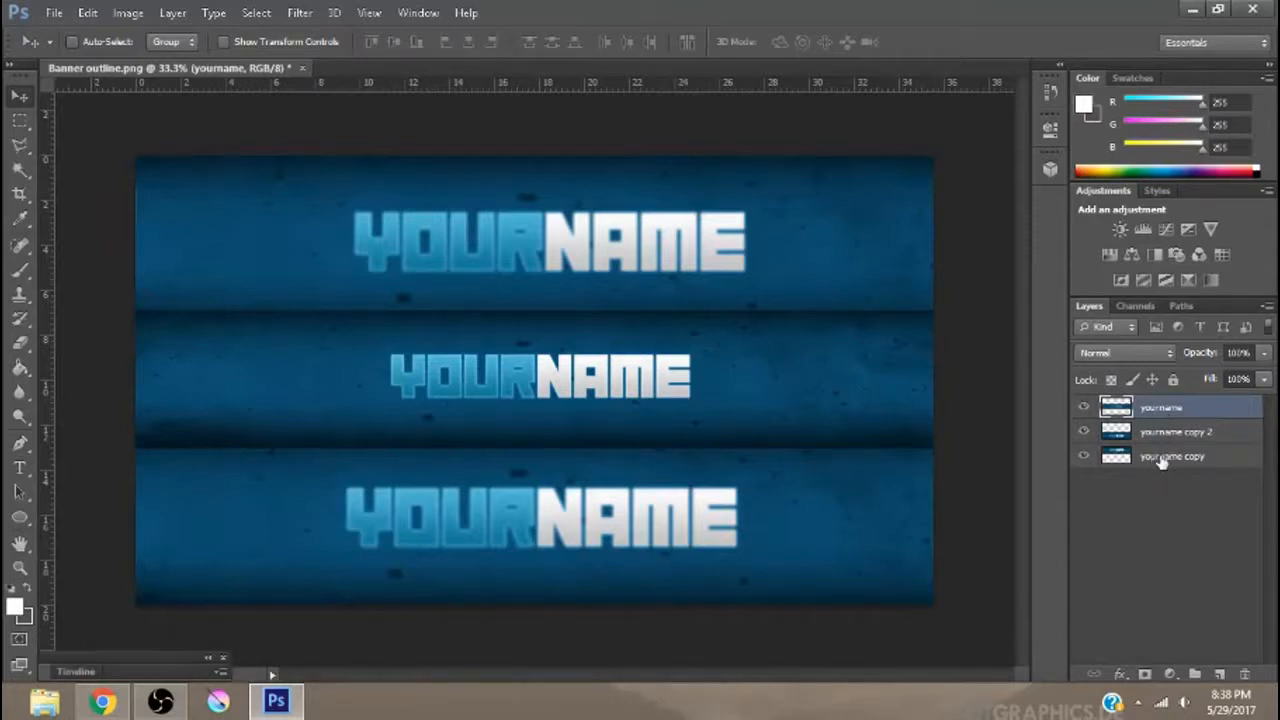
{"action": "left_click", "coordinate": [1161, 457], "text": "shift"}
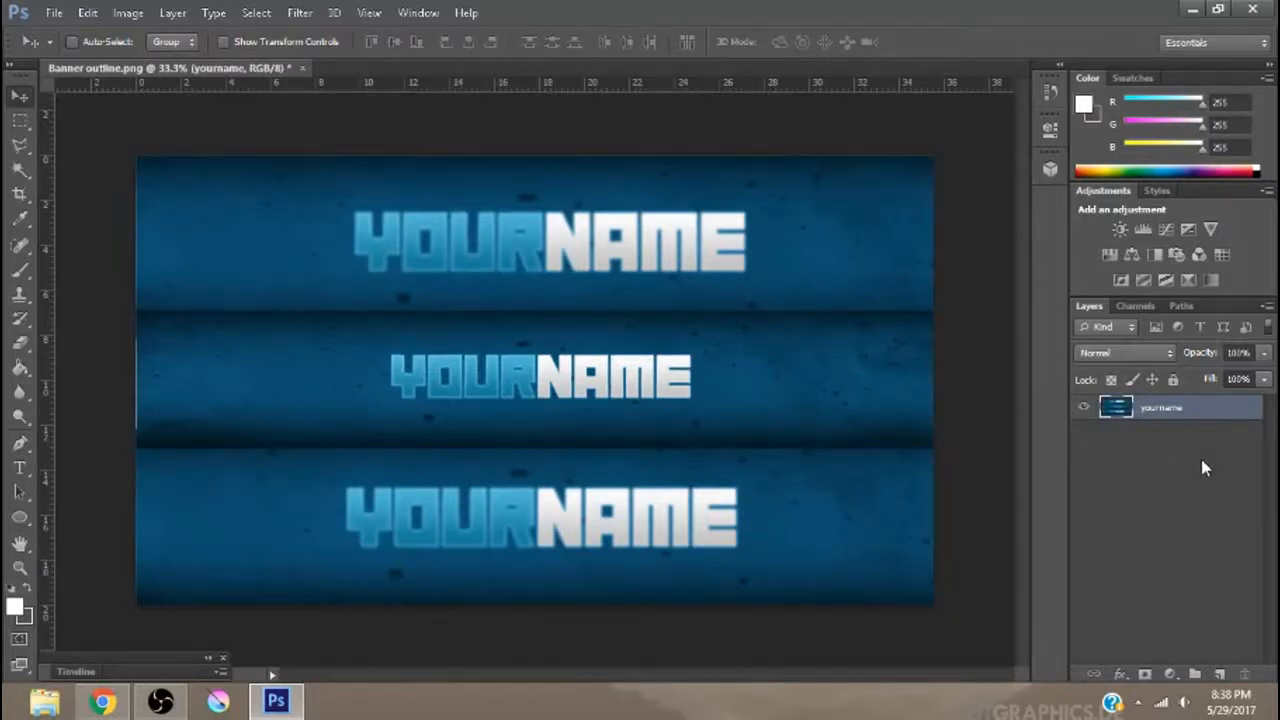
- Start saving the banner under the file name tutorial banner in JPEG format
{"action": "left_click", "coordinate": [54, 12]}
{"action": "left_click", "coordinate": [75, 238]}
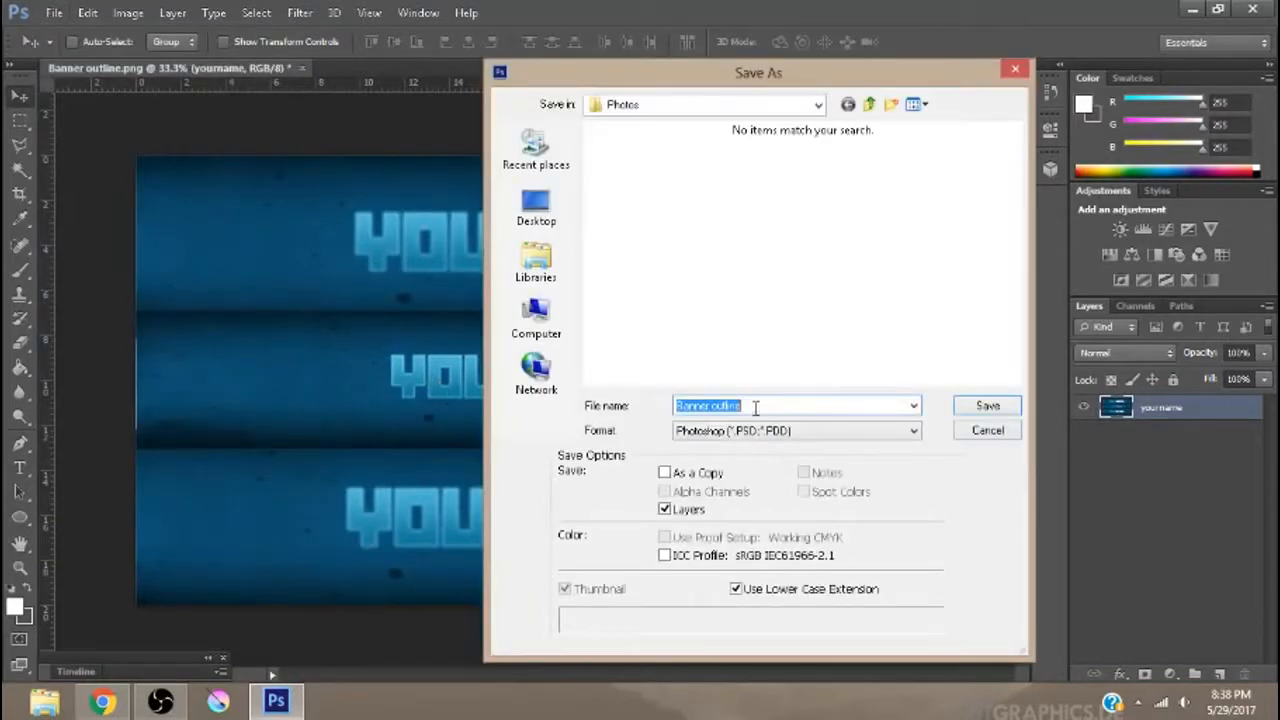
{"action": "type", "text": "tuto"}
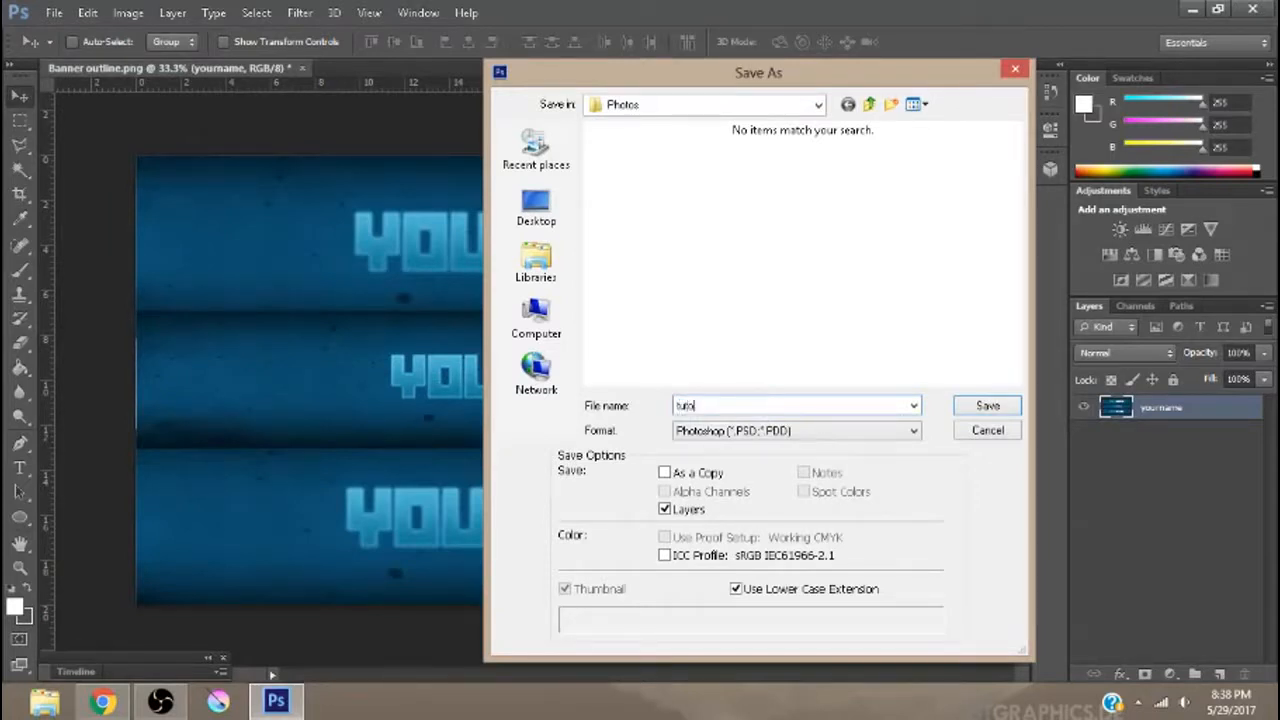
{"action": "type", "text": "rial banner"}
{"action": "left_click", "coordinate": [708, 432]}
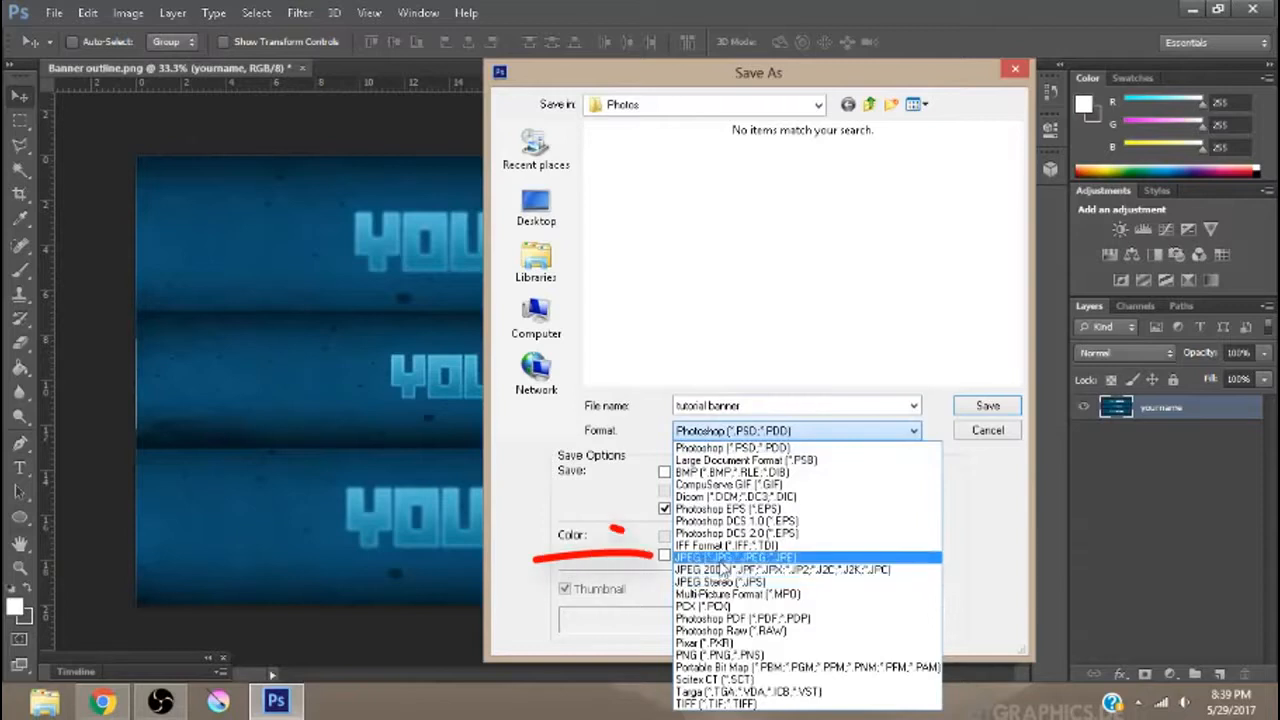
{"action": "left_click", "coordinate": [731, 558]}
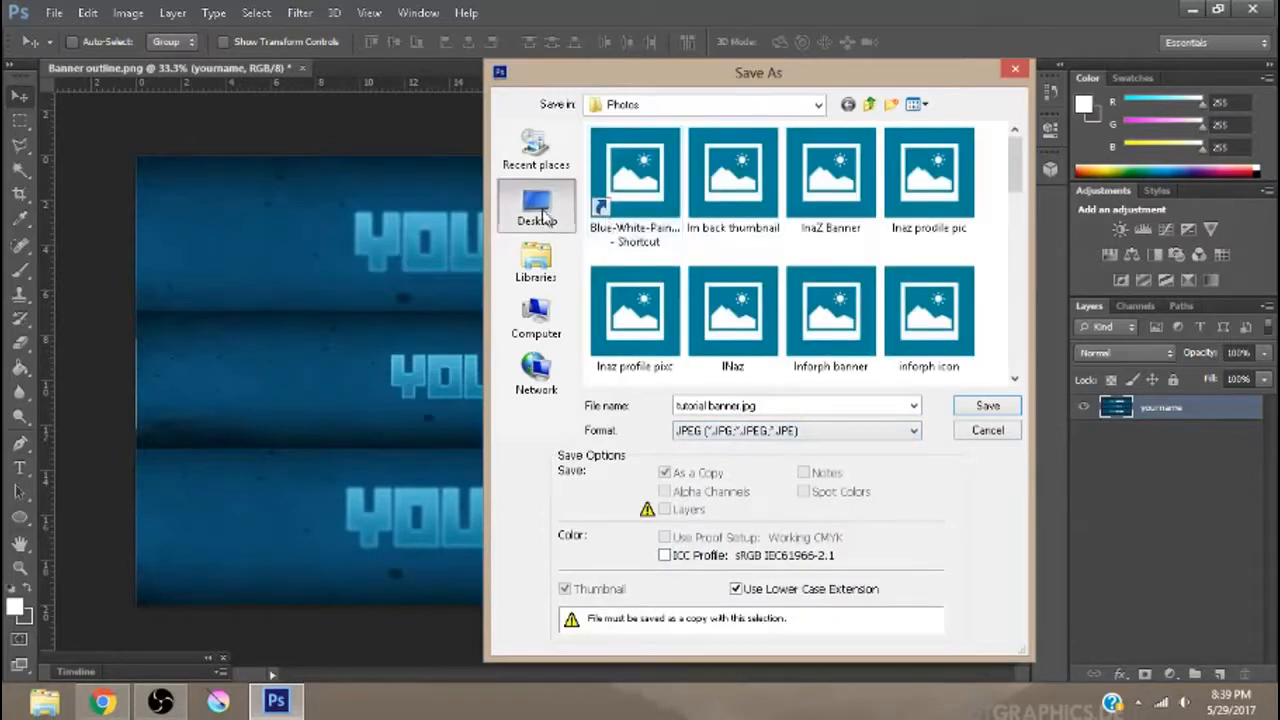
- Save the JPEG in the Photos folder on the desktop with Maximum quality 12 and the Baseline ("Standard") format option
{"action": "left_click", "coordinate": [537, 208]}
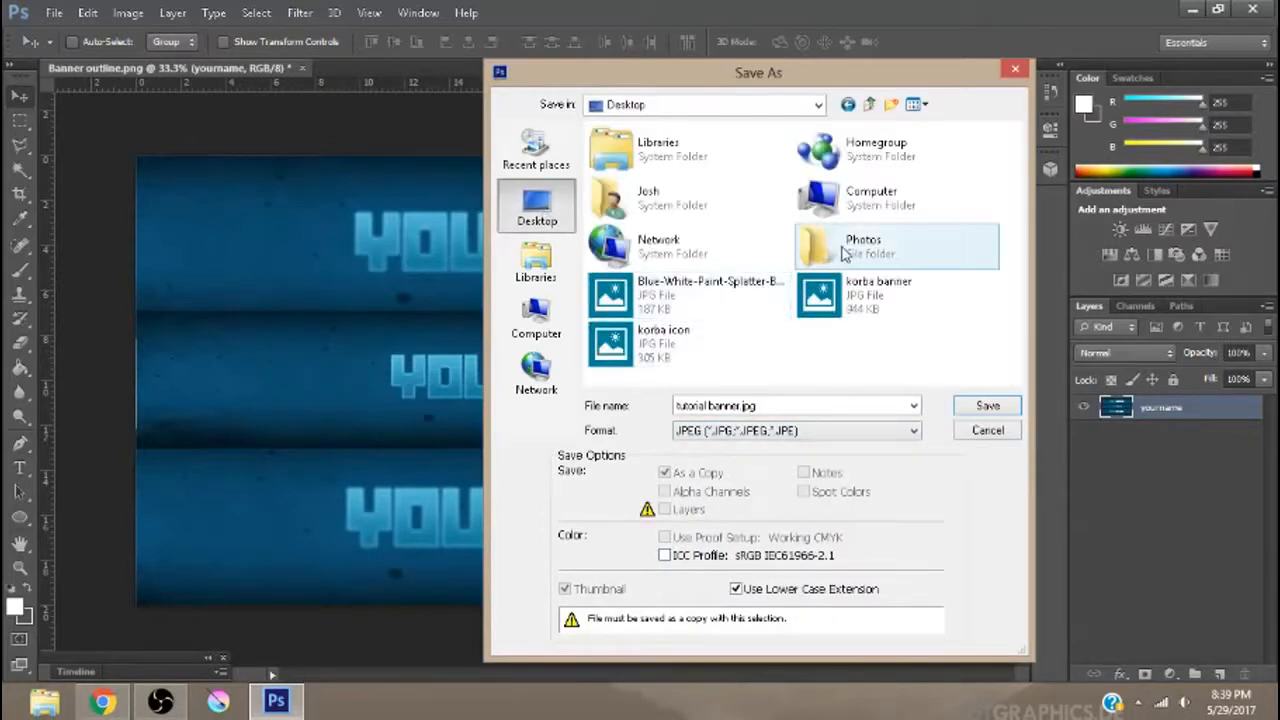
{"action": "double_click", "coordinate": [845, 252]}
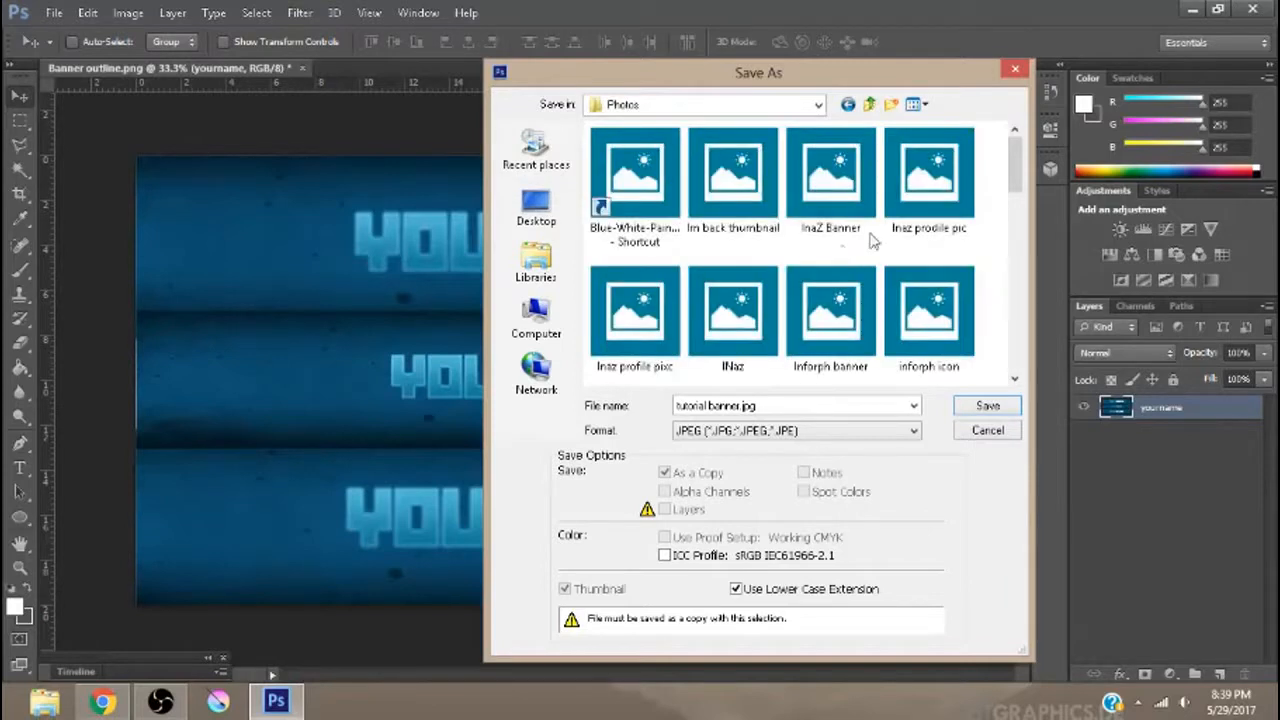
{"action": "left_click", "coordinate": [983, 408]}
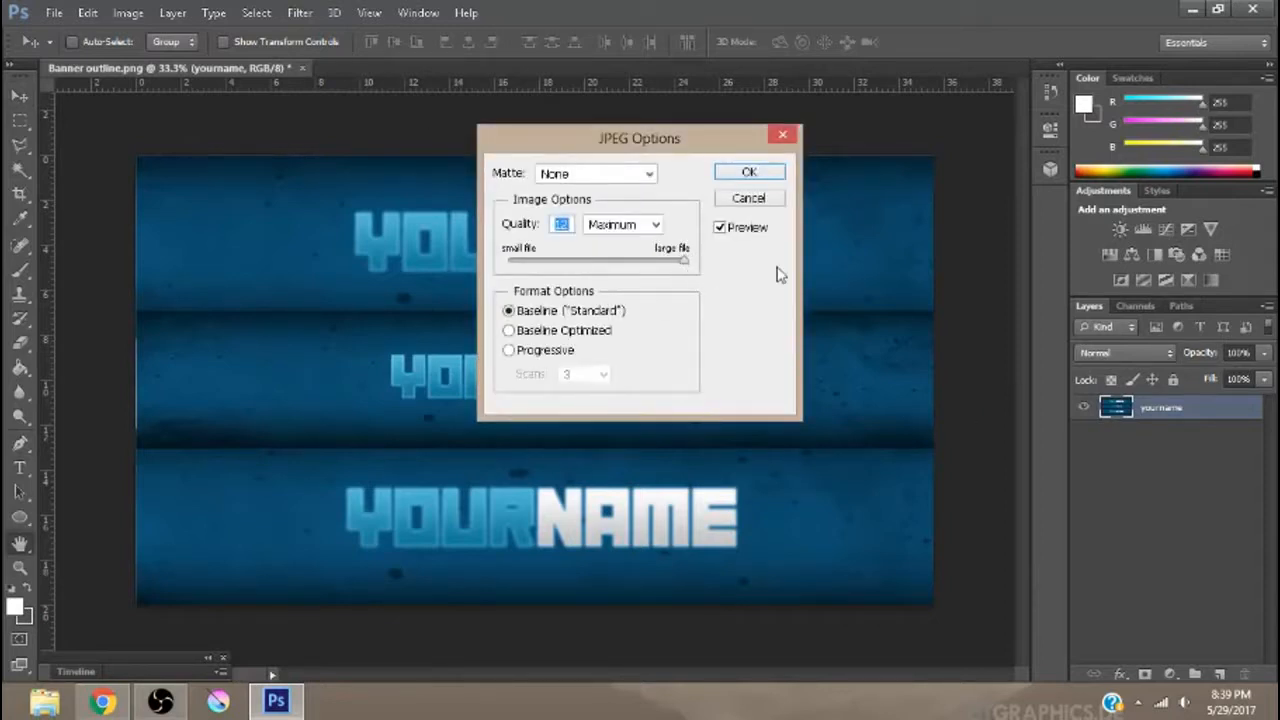
{"action": "left_click", "coordinate": [752, 173]}
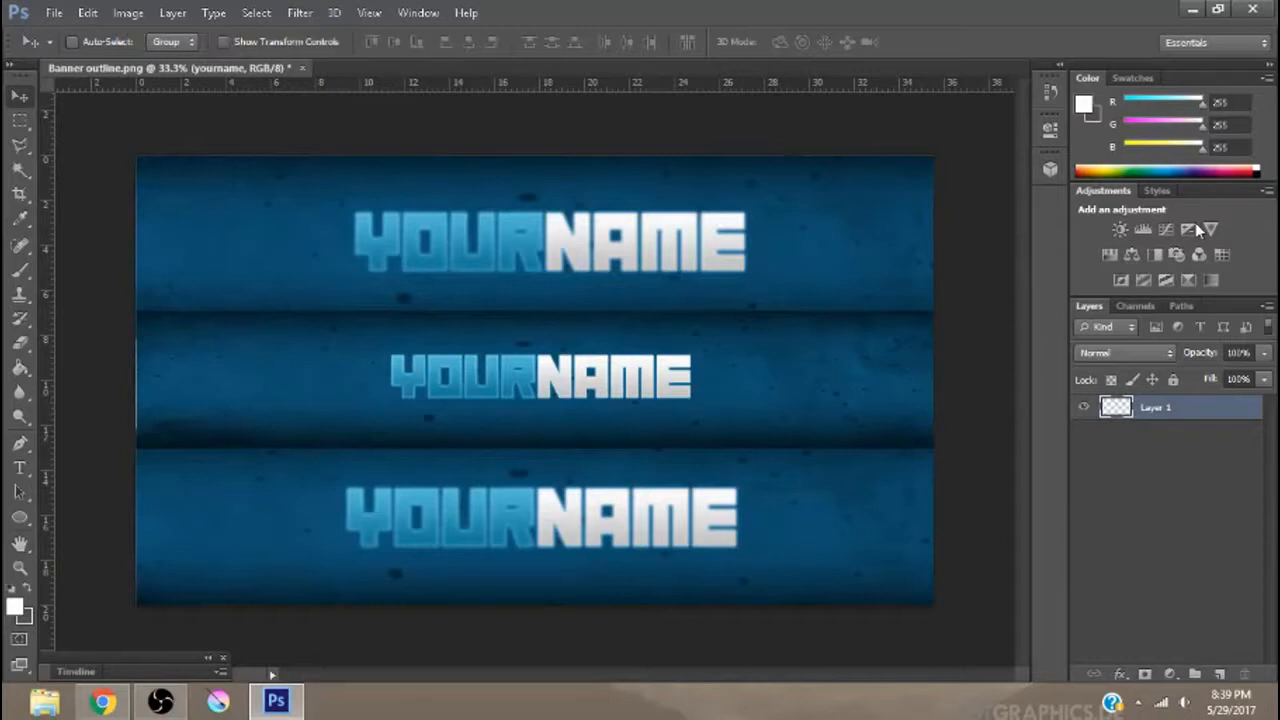